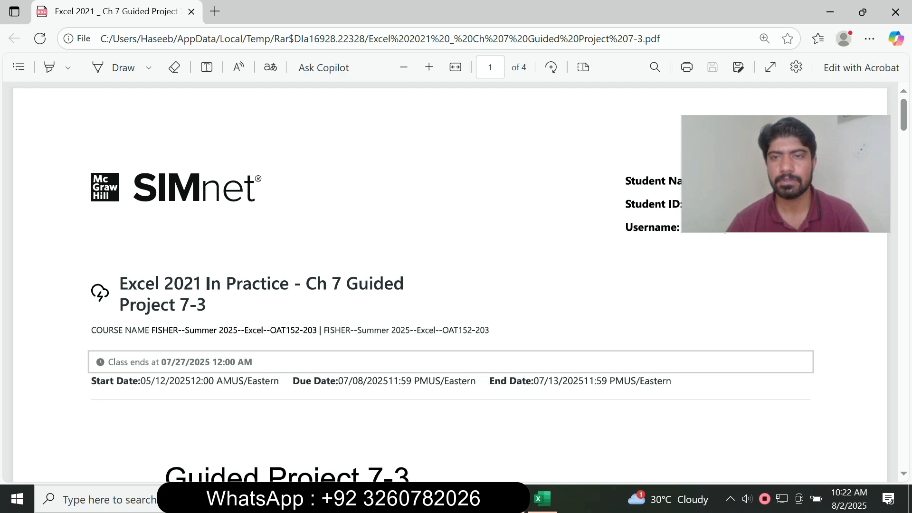
Step: Read through the Guided Project 7-3 instructions in the PDF, including the skills covered and the steps to complete
scroll(452, 280, down, 5)
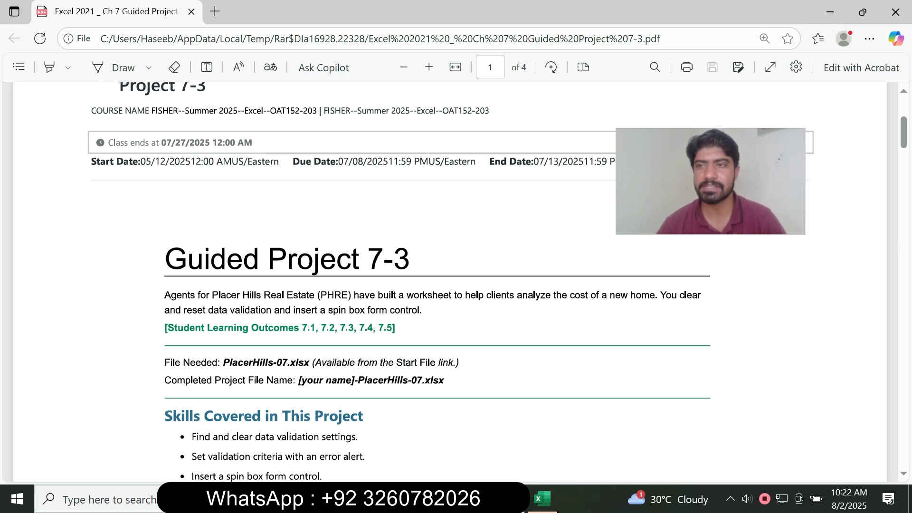
scroll(475, 281, down, 8)
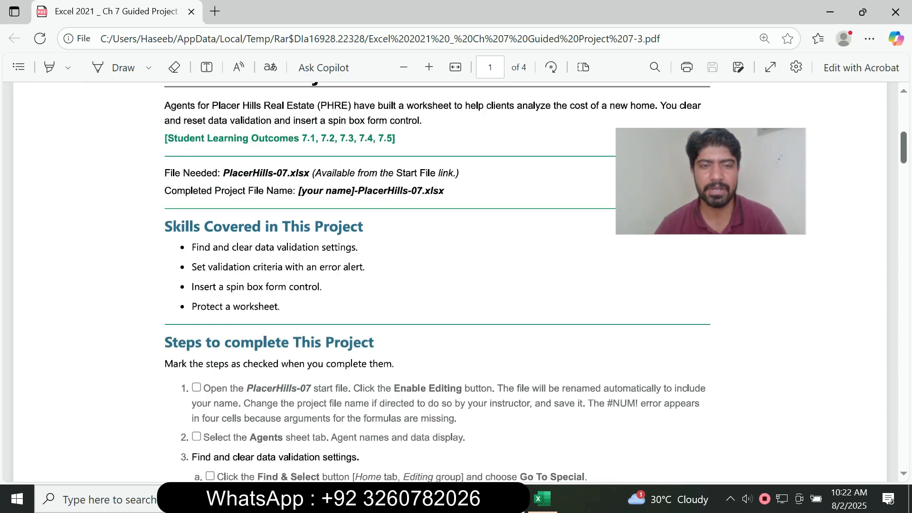
scroll(476, 280, down, 10)
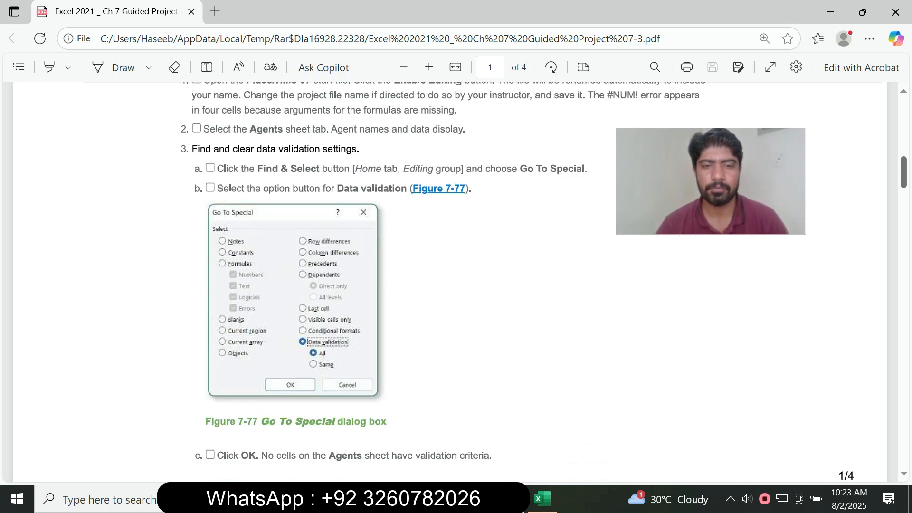
scroll(475, 281, down, 15)
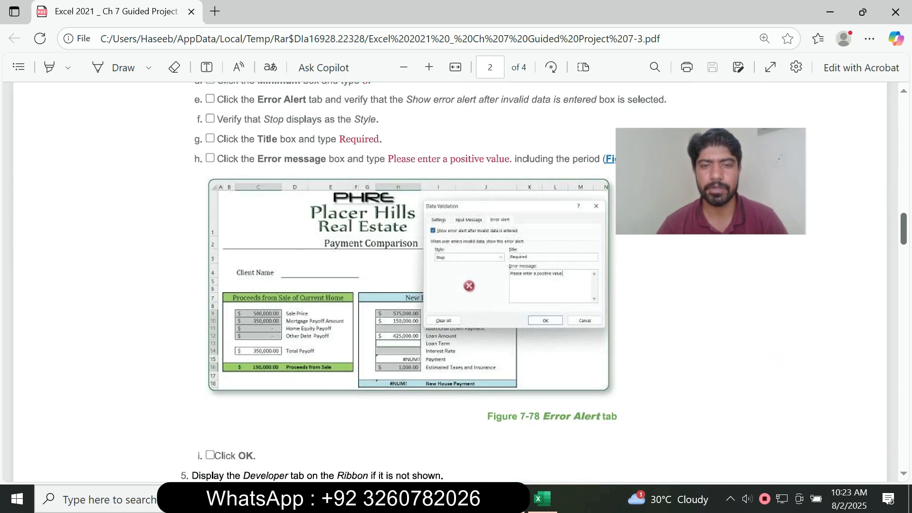
scroll(475, 281, down, 20)
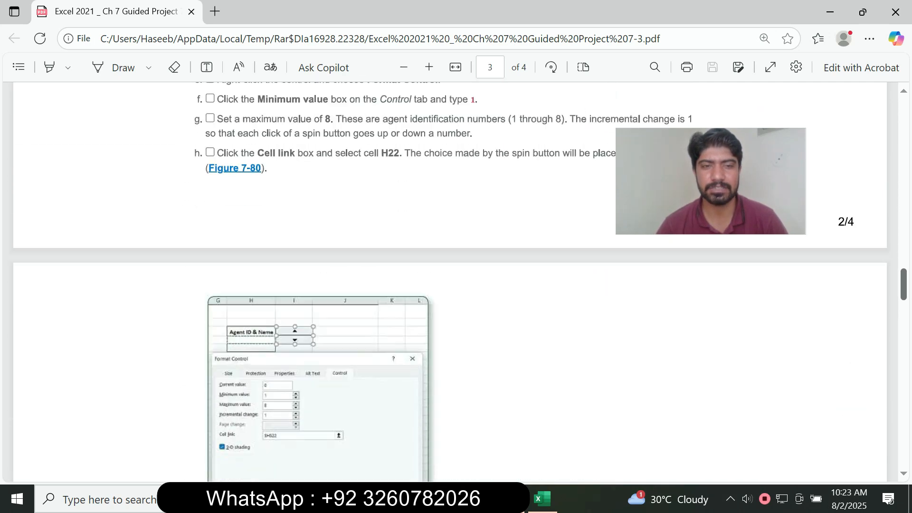
scroll(475, 281, down, 15)
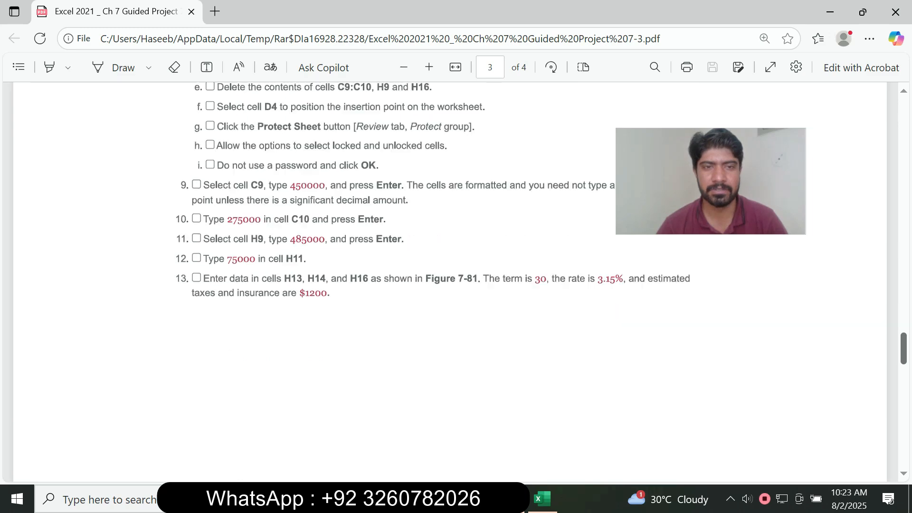
scroll(475, 281, down, 15)
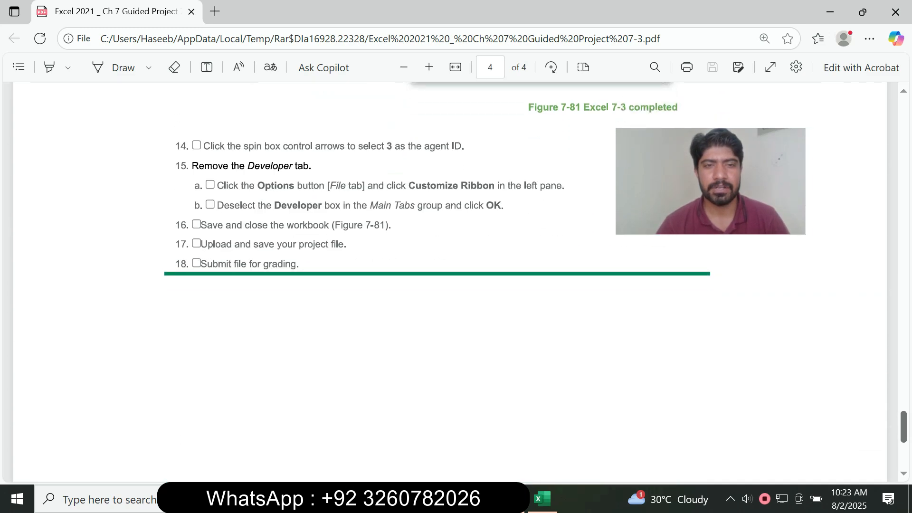
scroll(475, 281, up, 20)
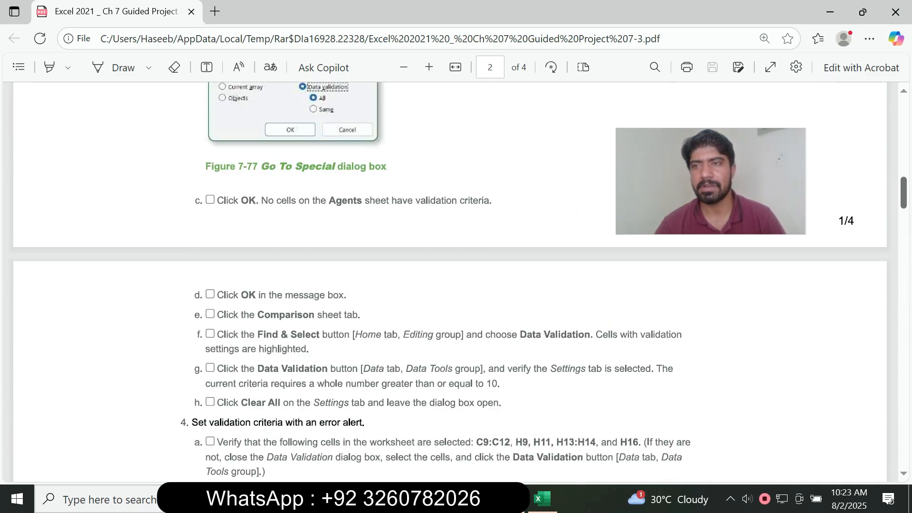
scroll(475, 280, up, 5)
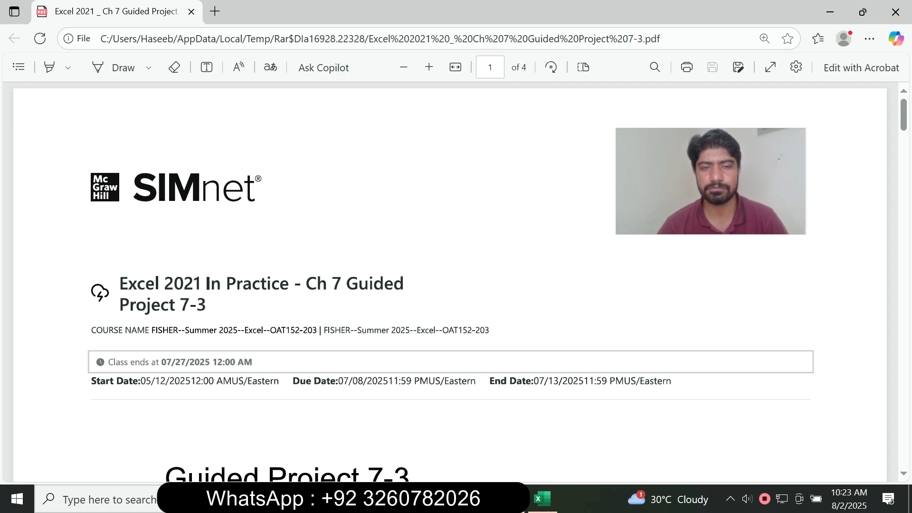
scroll(449, 280, down, 5)
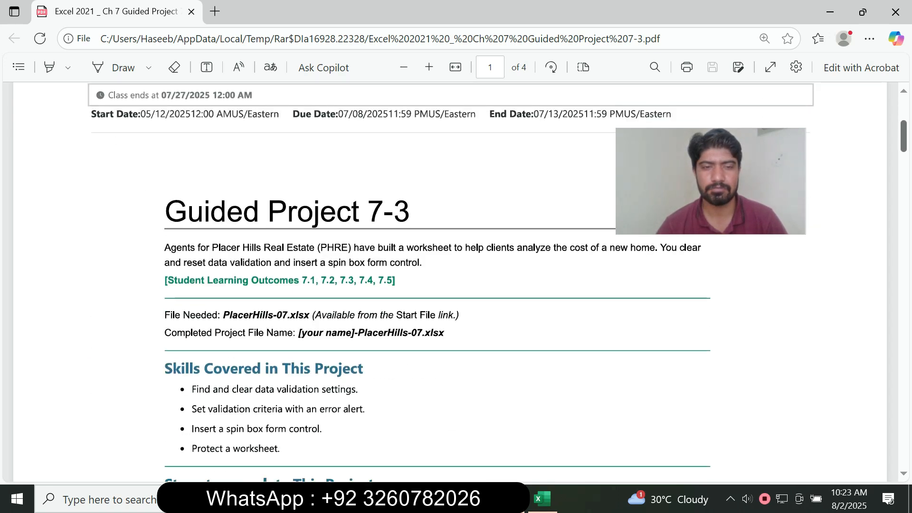
scroll(450, 280, down, 1)
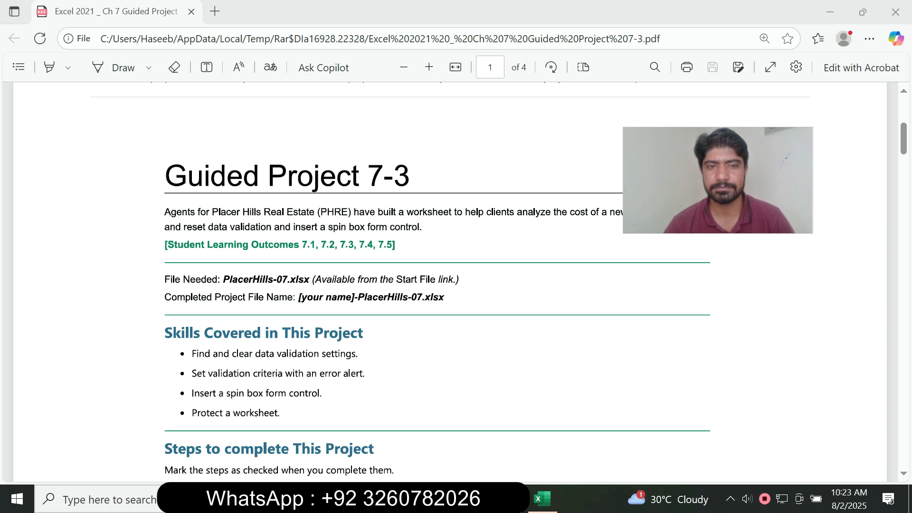
scroll(450, 280, down, 5)
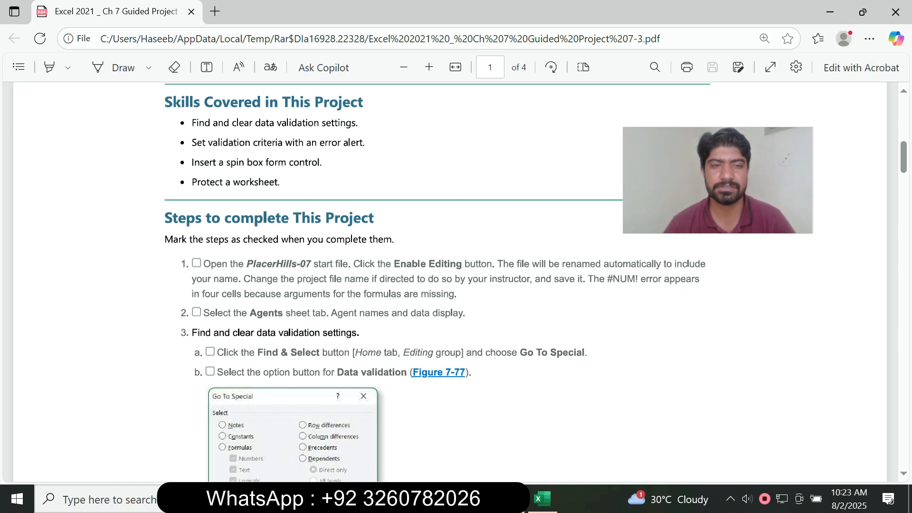
Step: Switch to the Placer Hills workbook in Excel and display the Agents sheet
click(542, 499)
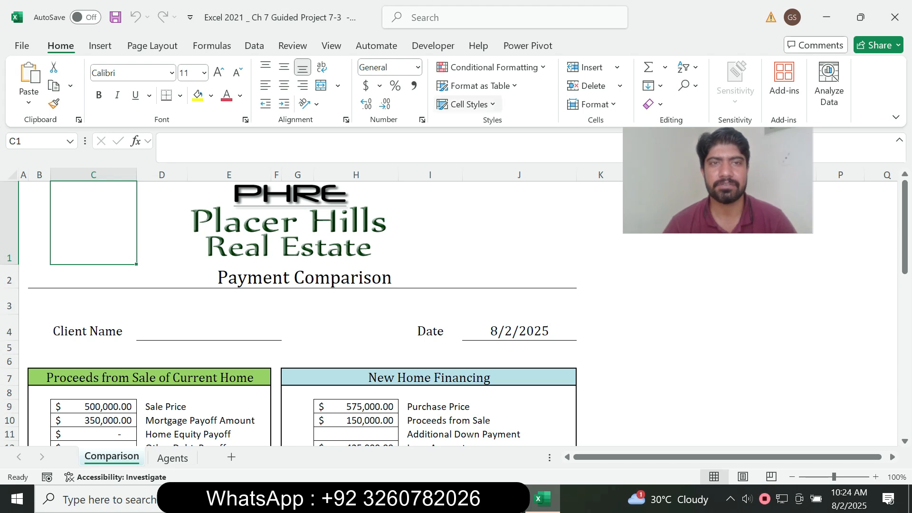
key(alt+Tab)
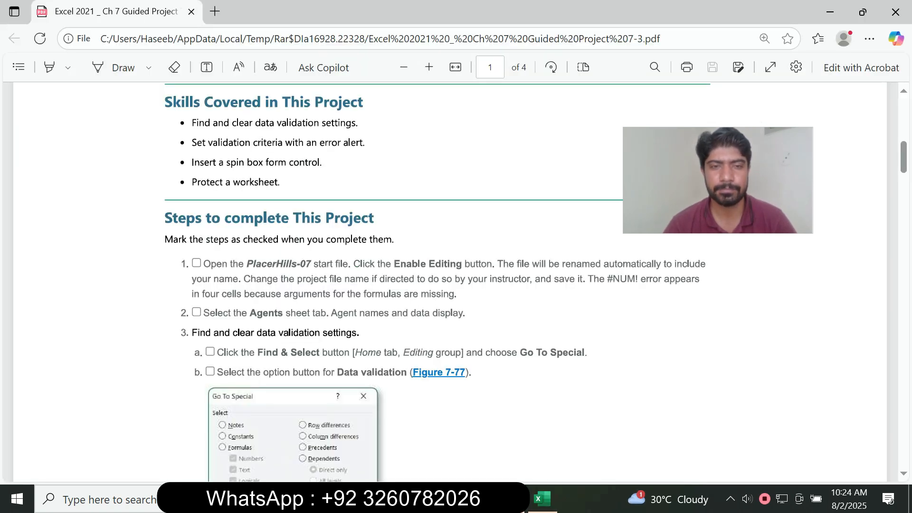
key(alt+Tab)
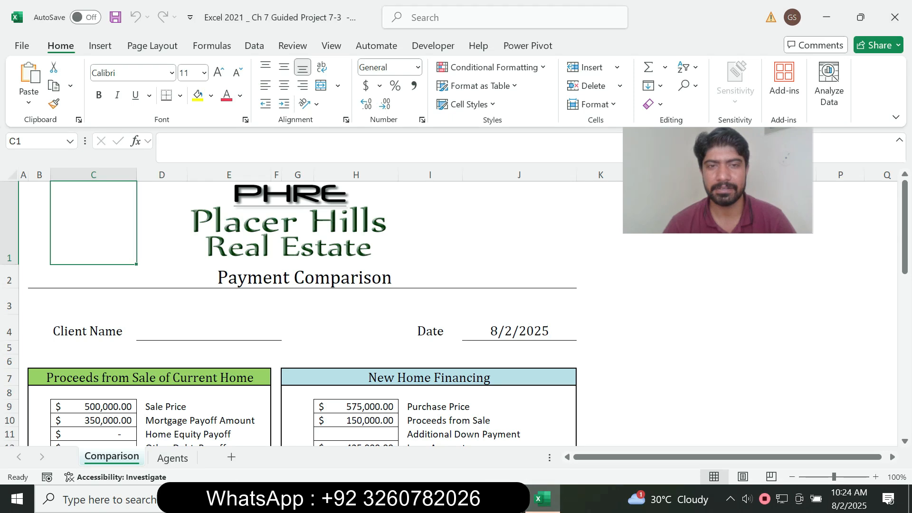
key(alt+Tab)
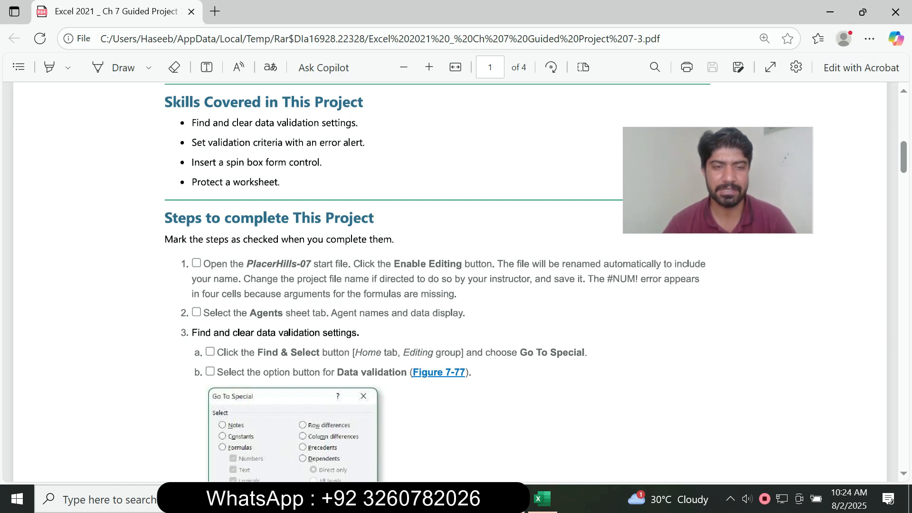
key(alt+Tab)
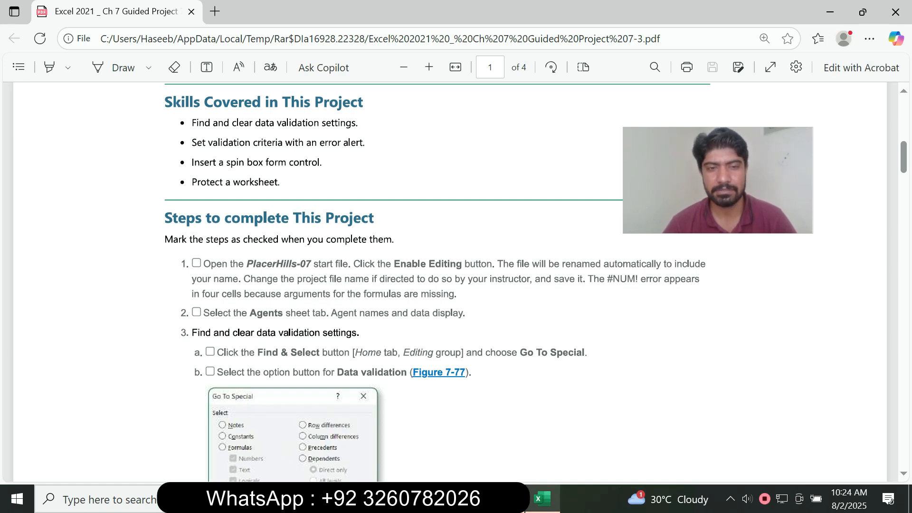
key(ctrl+Page_Down)
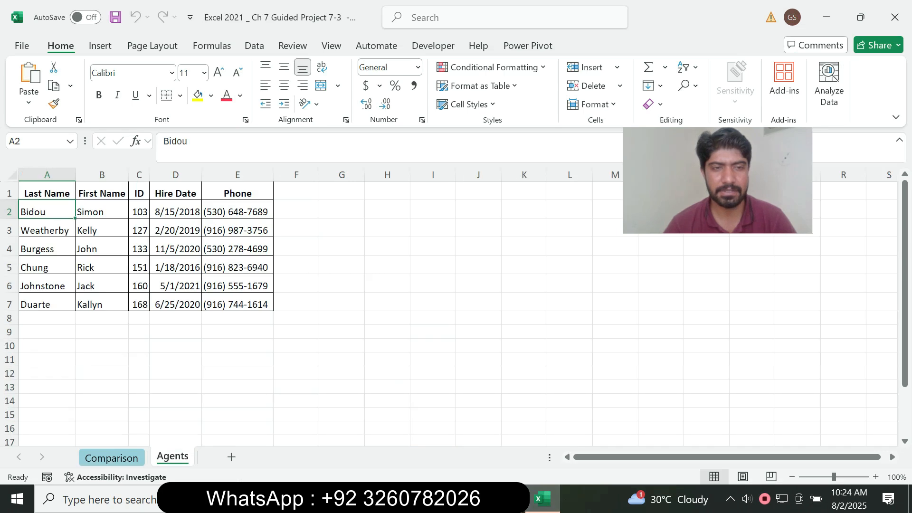
click(238, 249)
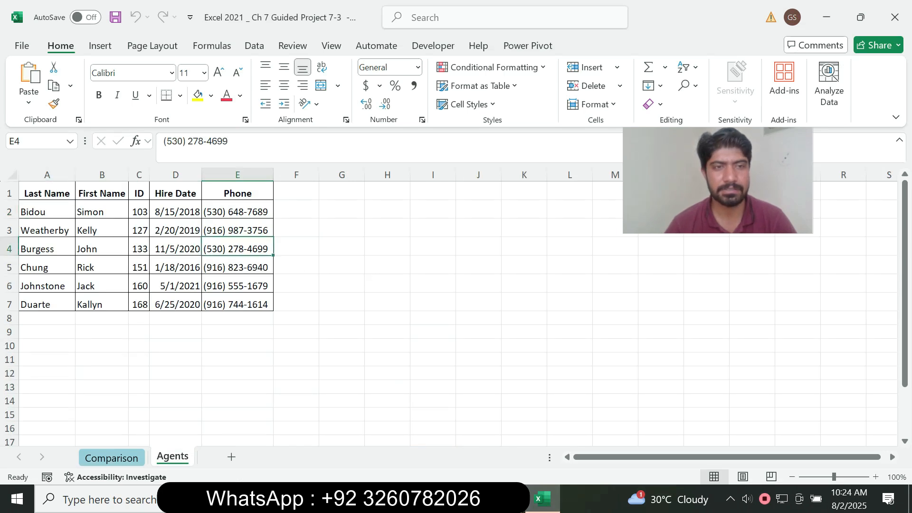
Step: Check the PDF instructions for finding data validation settings, and return to the Agents sheet in Excel
key(alt+Tab)
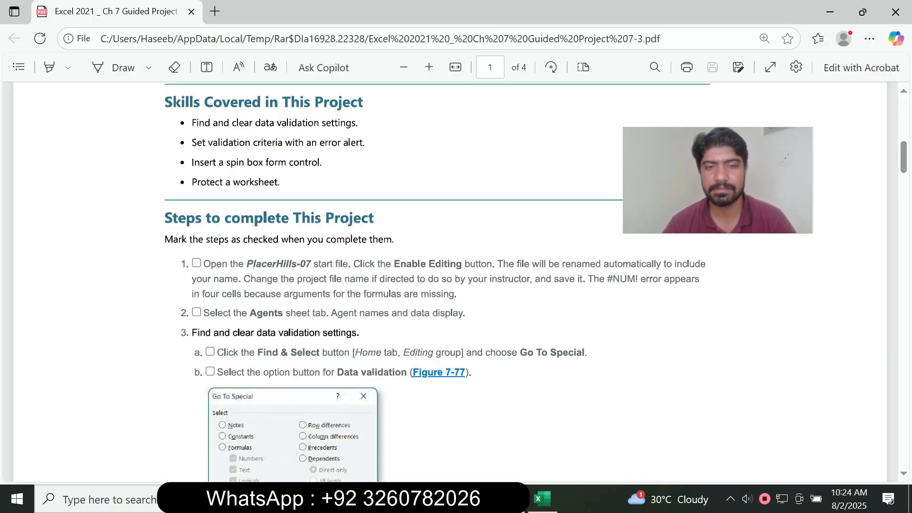
scroll(451, 286, down, 2)
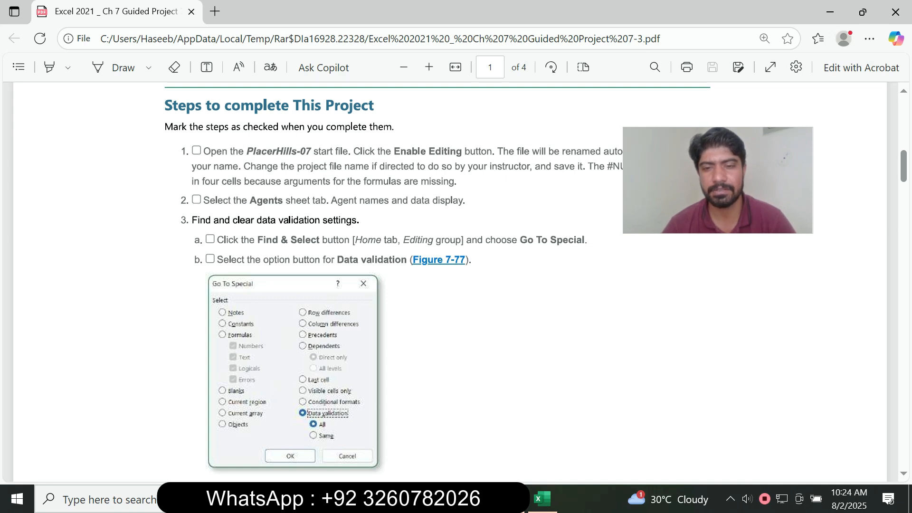
key(alt+Tab)
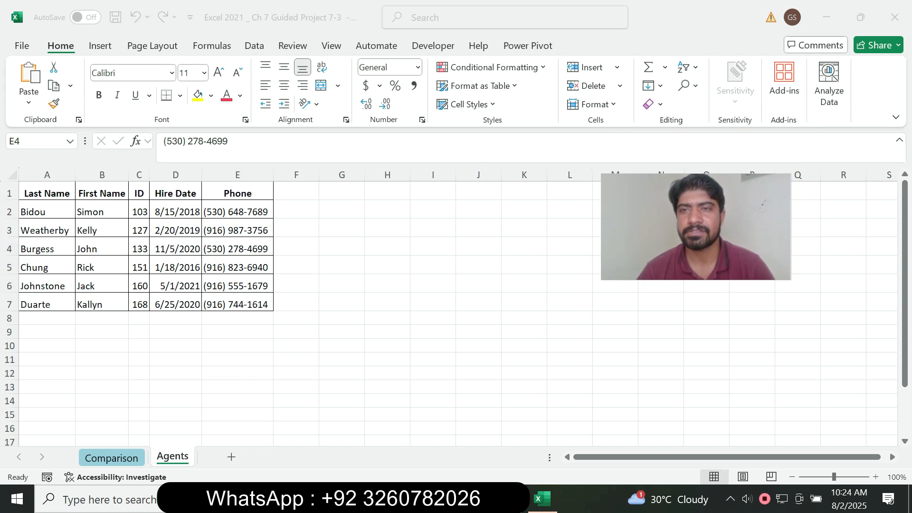
key(alt+h)
key(s)
key(s)
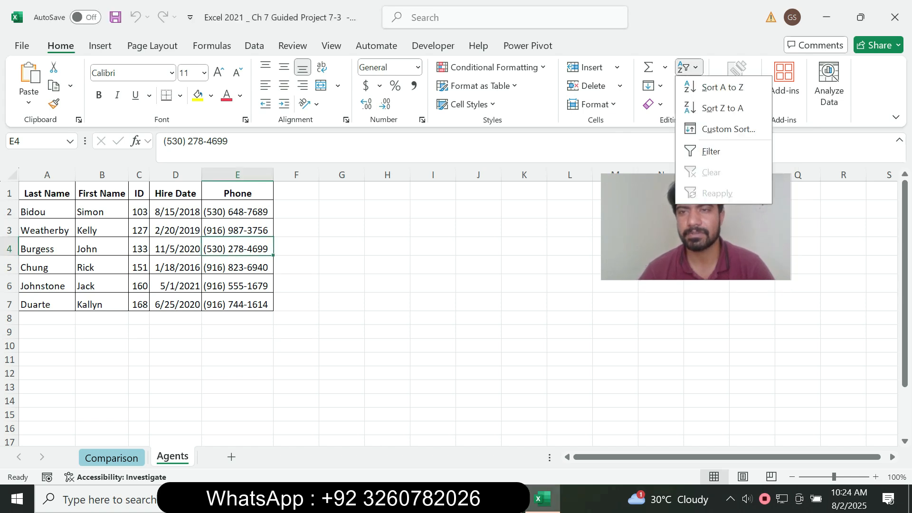
key(Escape)
key(Down)
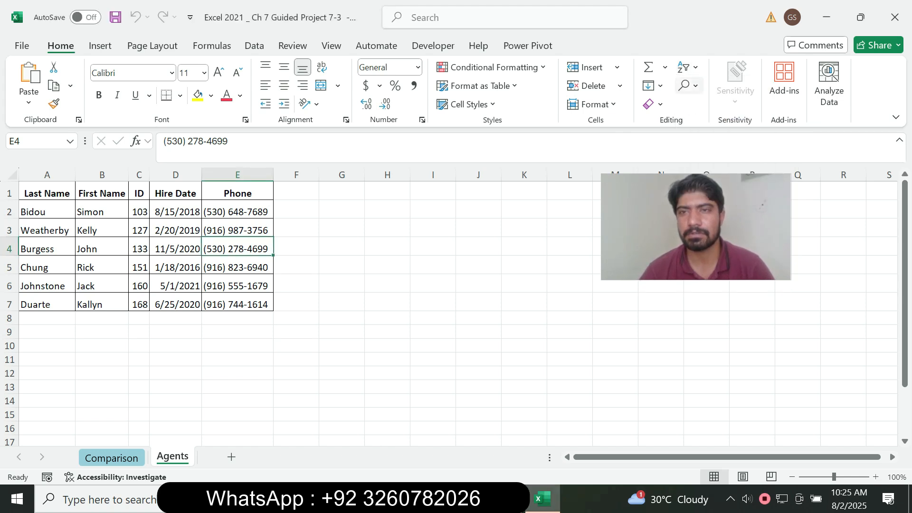
key(Return)
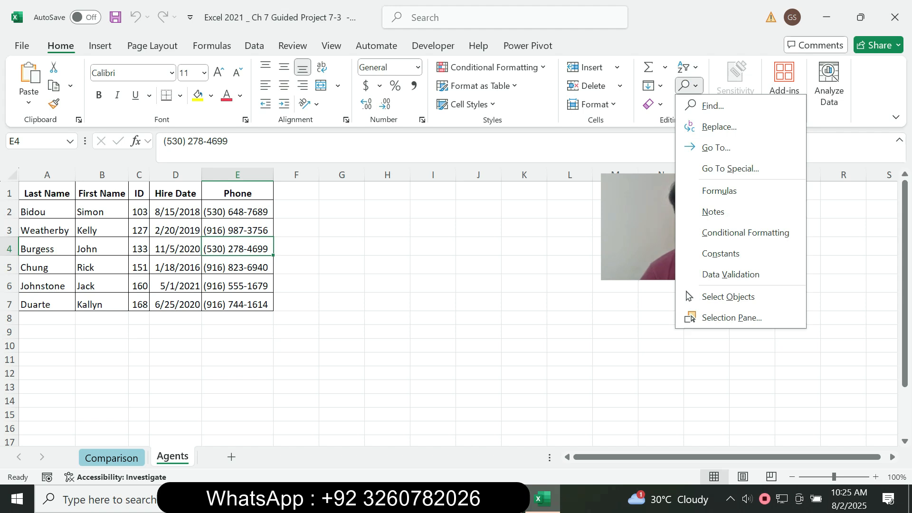
Step: Open Go To Special on the Agents sheet and choose Data validation with the All option, following the PDF instructions
key(alt+Tab)
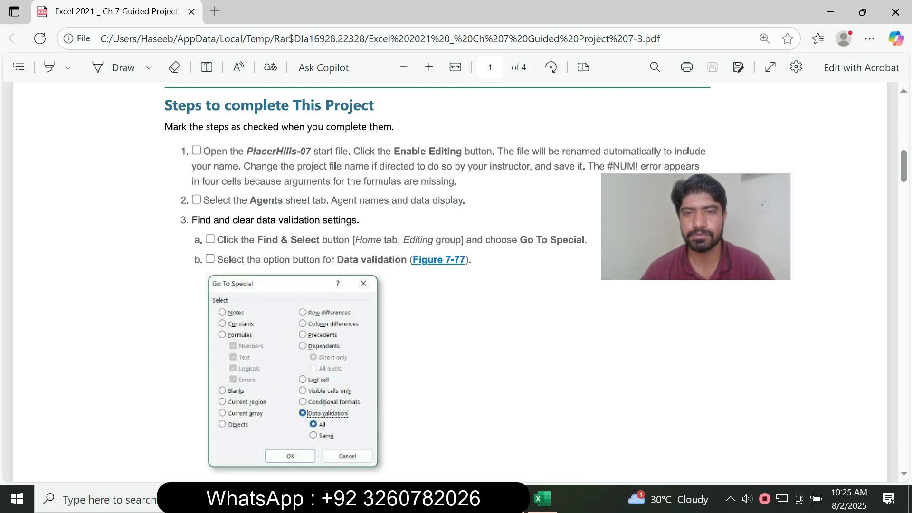
key(alt+Tab)
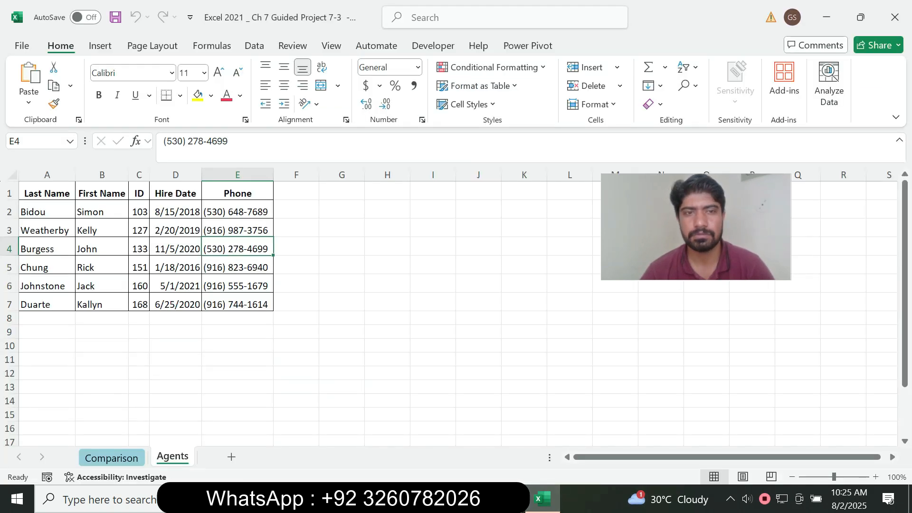
click(687, 86)
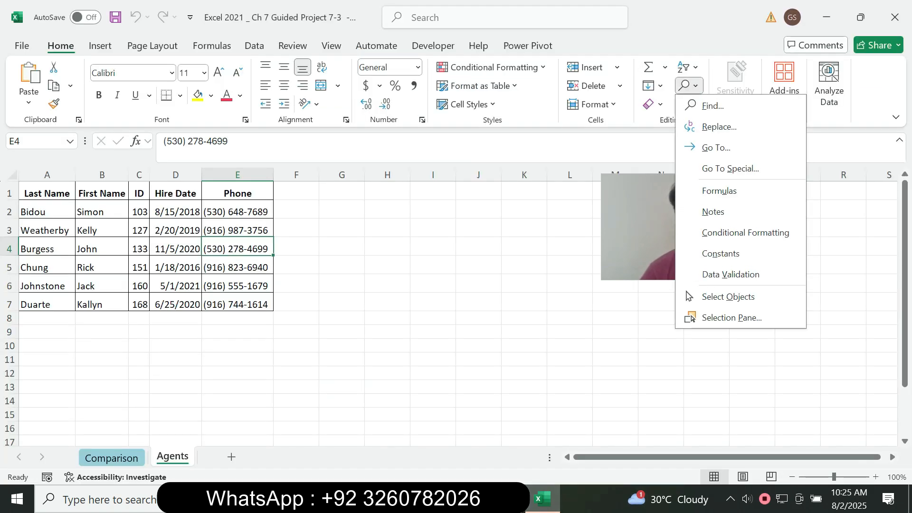
click(731, 169)
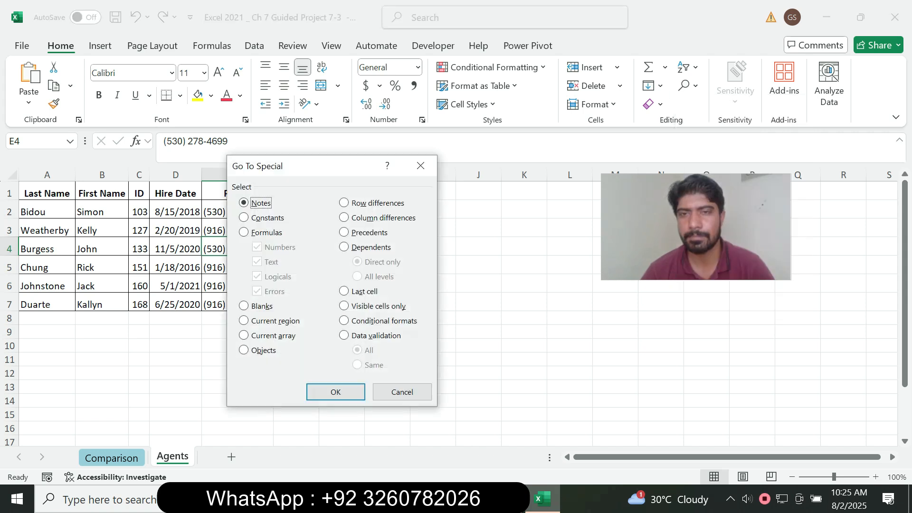
key(alt+Tab)
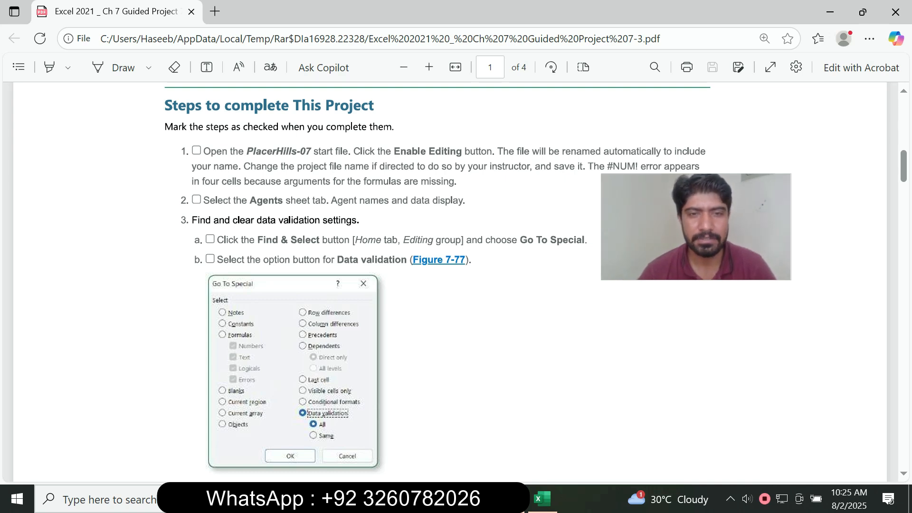
click(542, 499)
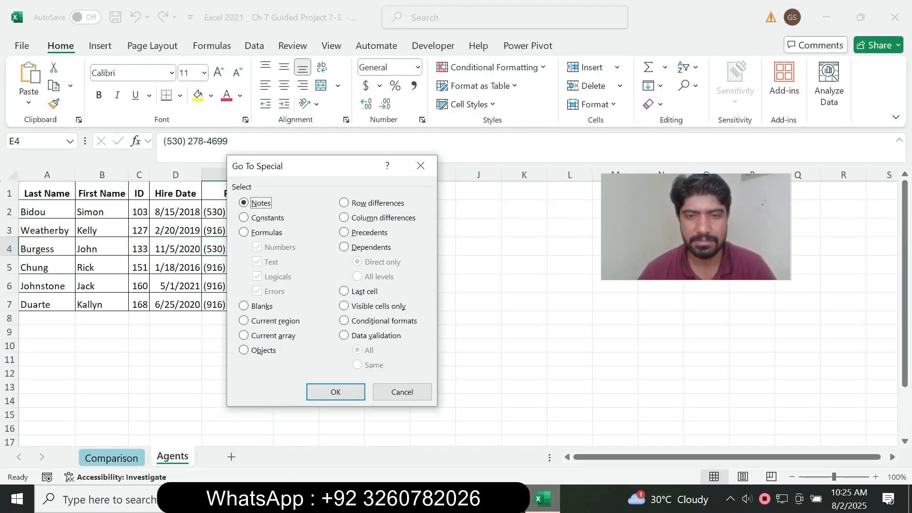
key(alt+v)
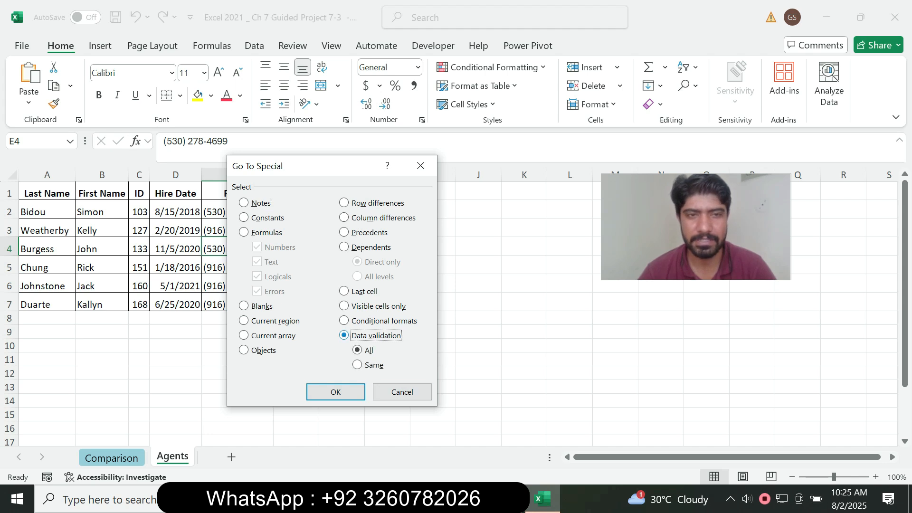
Step: Check the remaining Go To Special instructions in the PDF, then run the data validation search on the Agents sheet and close its message box
key(alt+Tab)
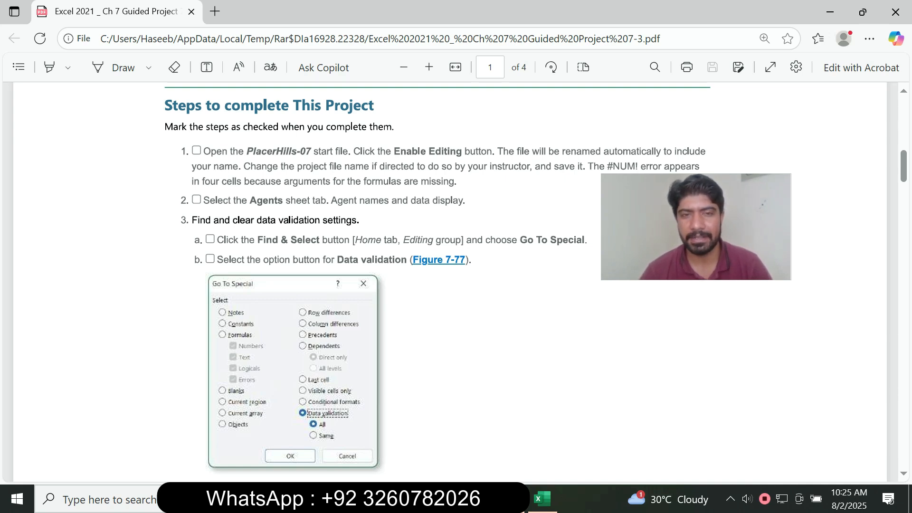
scroll(449, 281, down, 3)
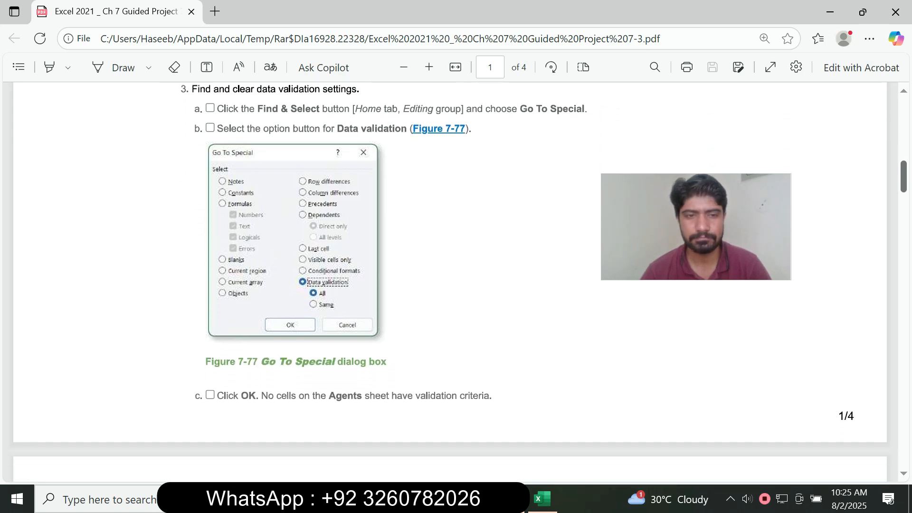
scroll(449, 272, up, 1)
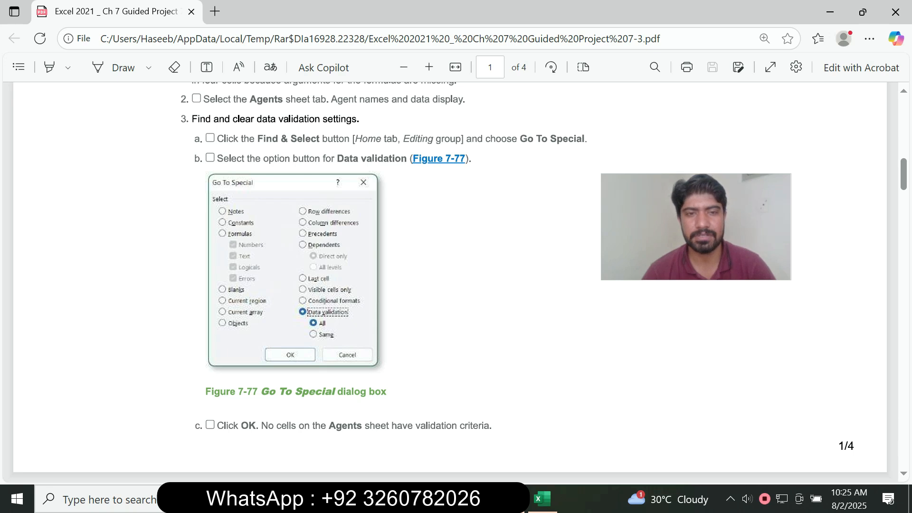
key(alt+Tab)
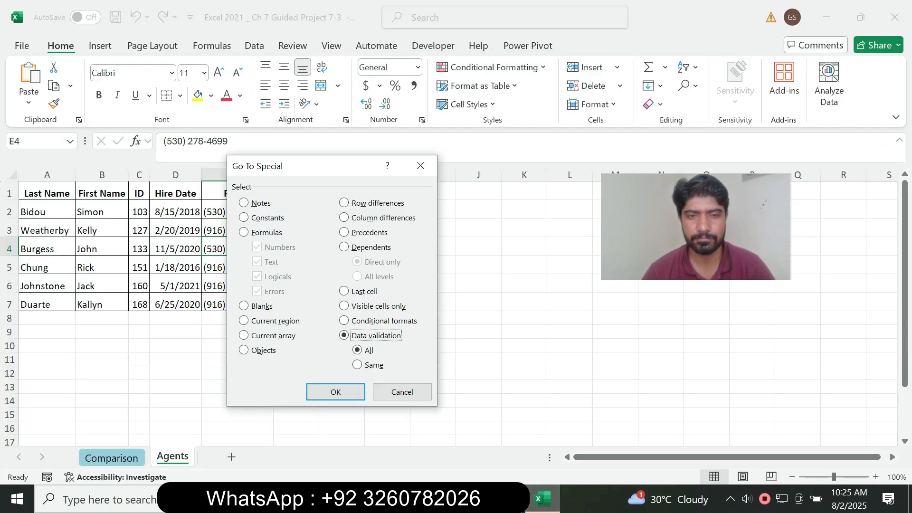
key(alt+Tab)
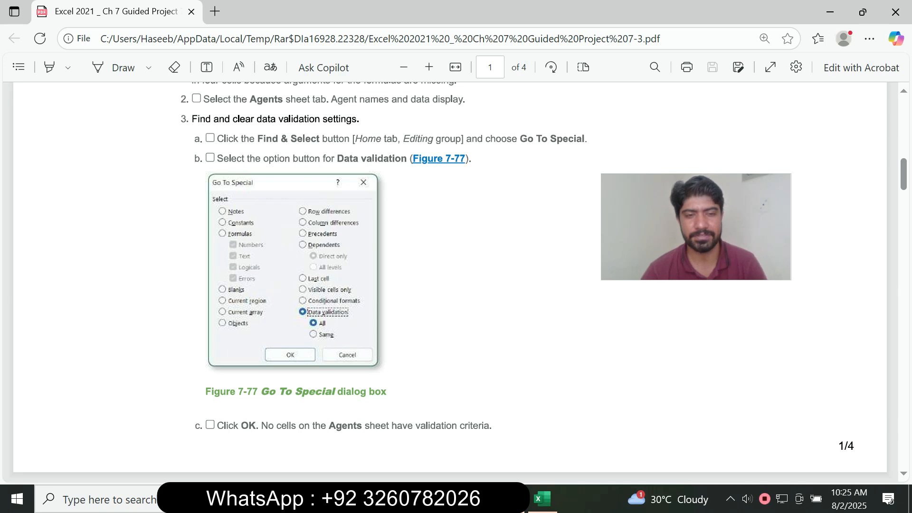
key(alt+Tab)
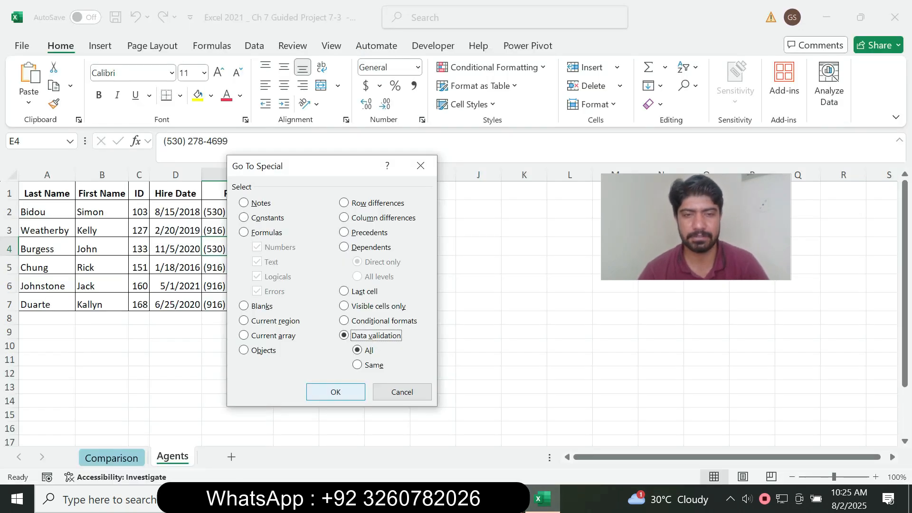
click(336, 392)
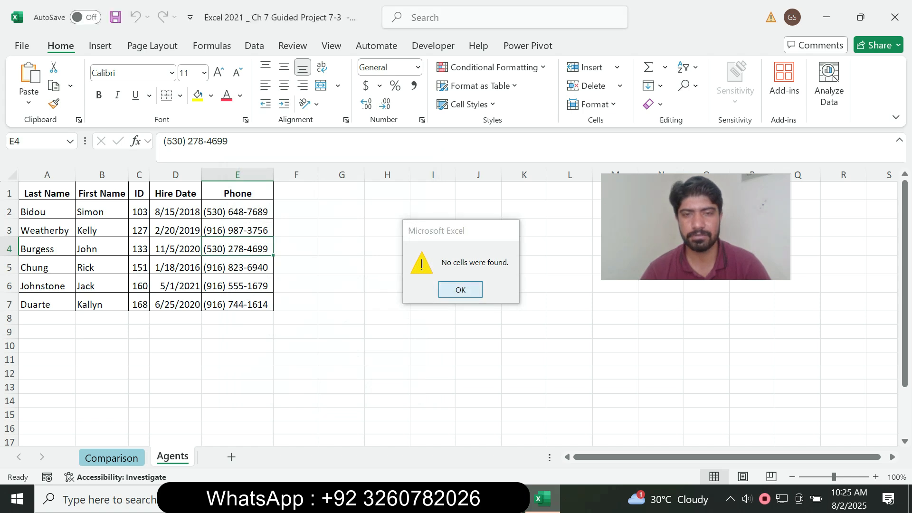
key(Return)
Step: Read the next data validation instructions in the PDF and display the Comparison sheet in the Excel workbook
key(alt+Tab)
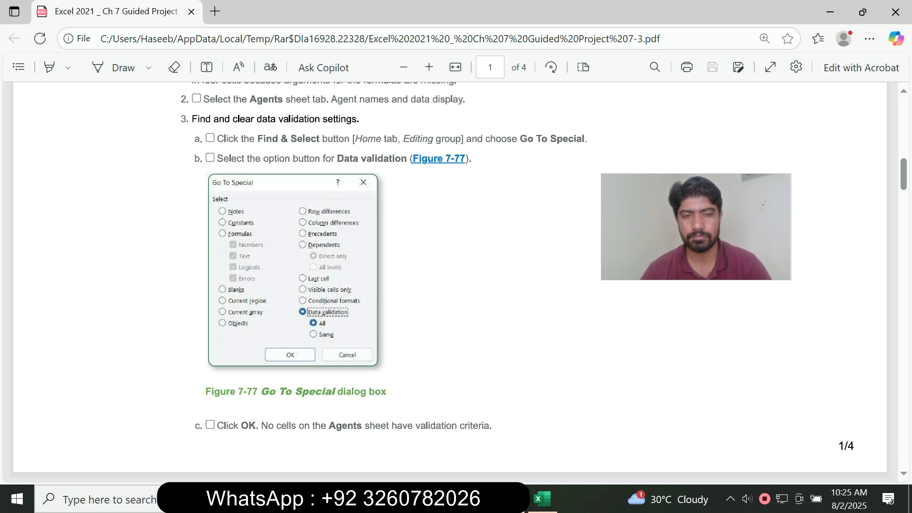
scroll(449, 280, down, 5)
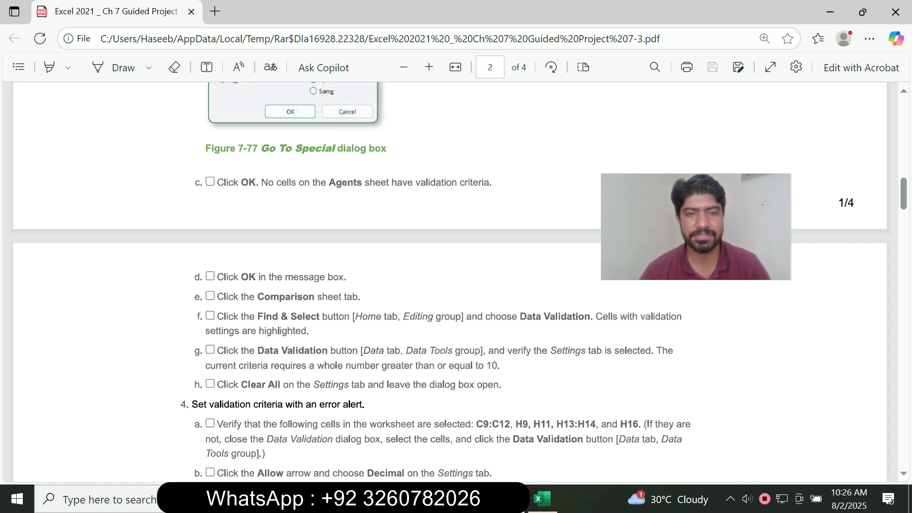
key(alt+Tab)
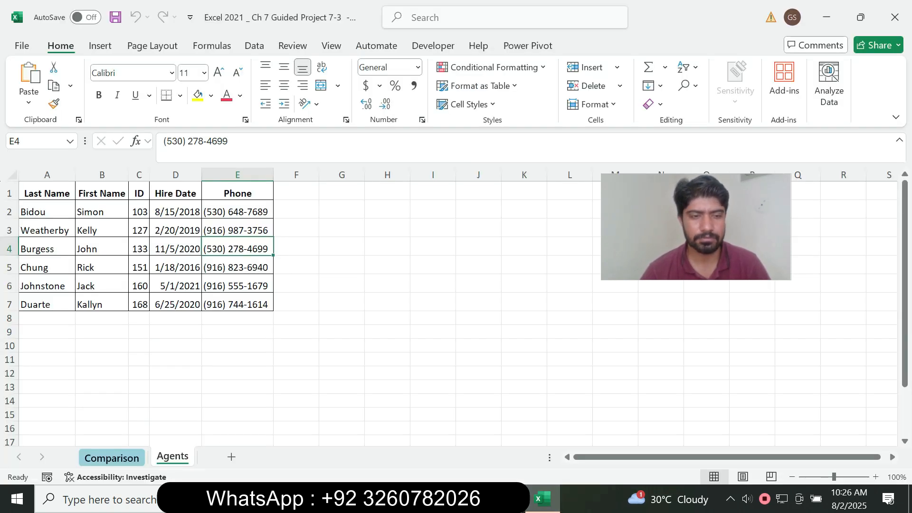
click(125, 457)
key(alt+Tab)
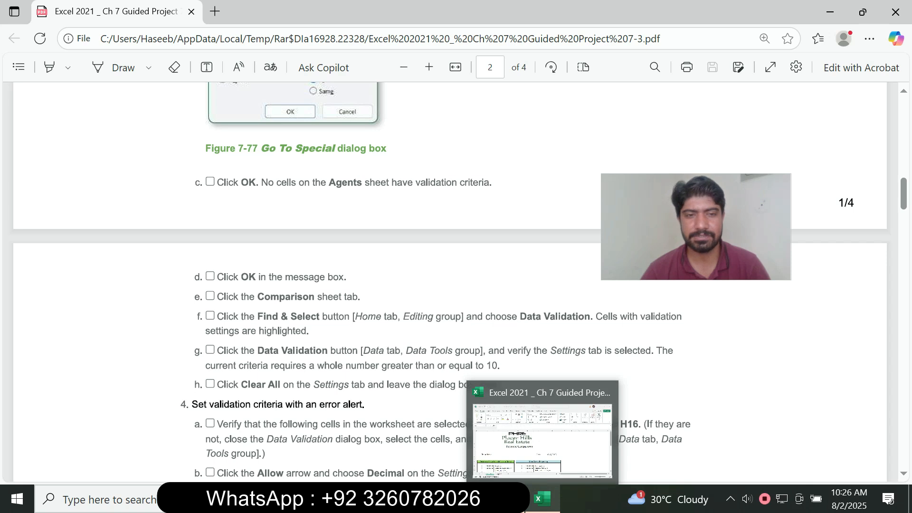
click(542, 498)
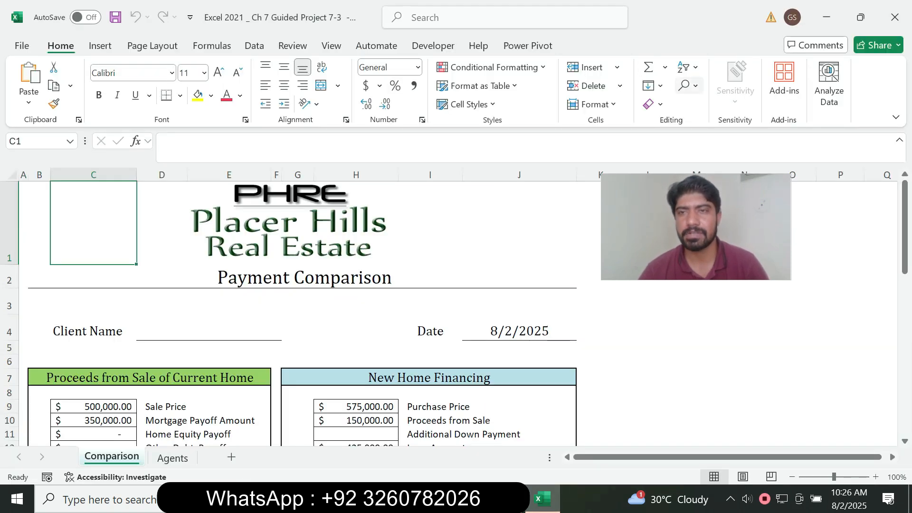
Step: Select all cells with data validation on the Comparison sheet using Go To Special
click(688, 85)
key(alt+Tab)
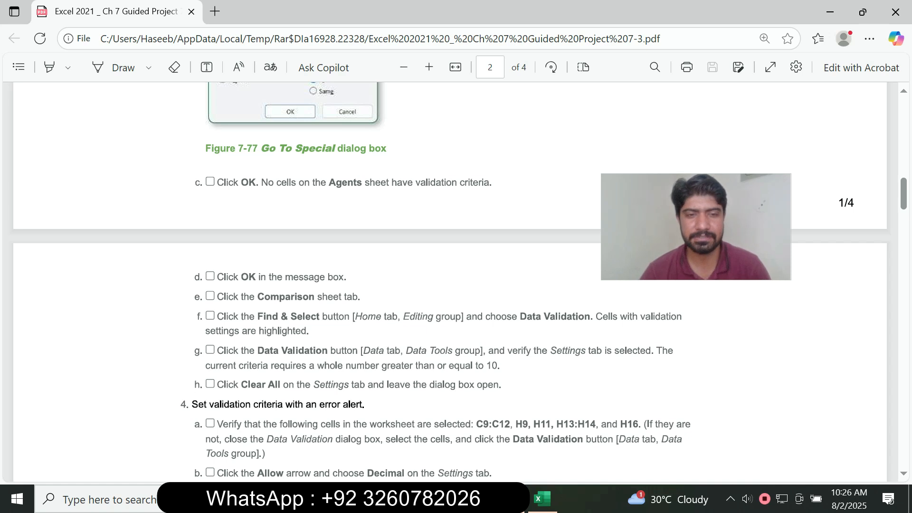
key(alt+Tab)
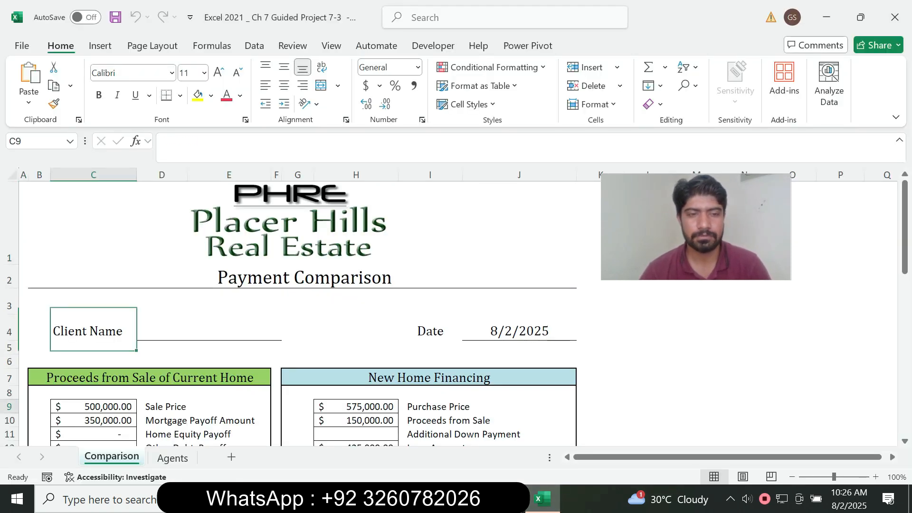
click(87, 331)
click(94, 407)
click(687, 86)
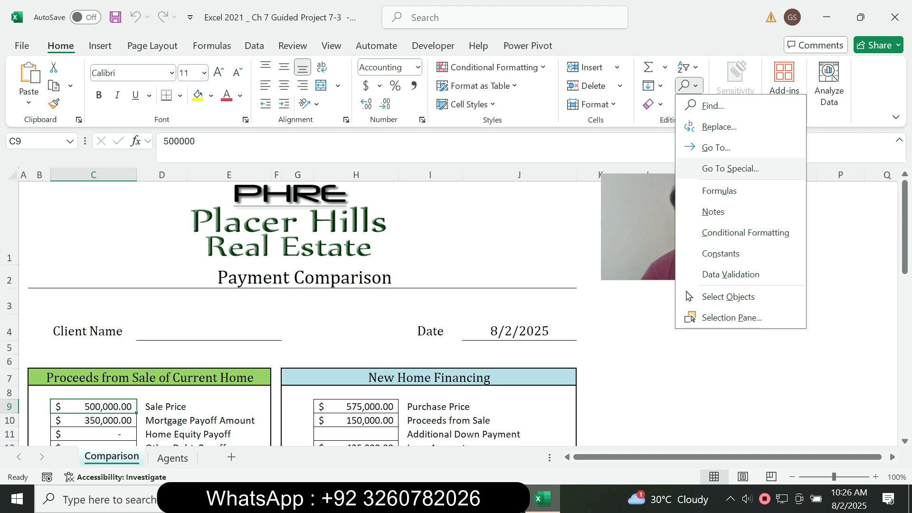
click(731, 169)
click(344, 335)
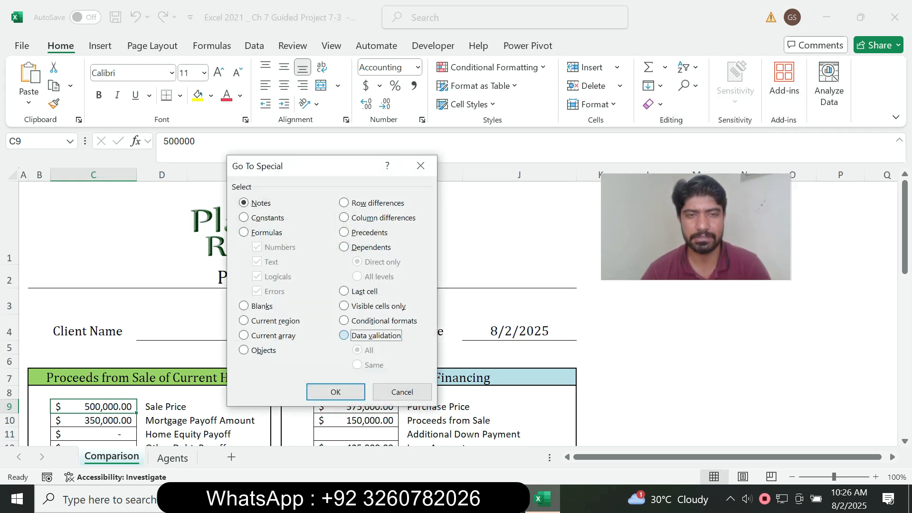
key(alt+Tab)
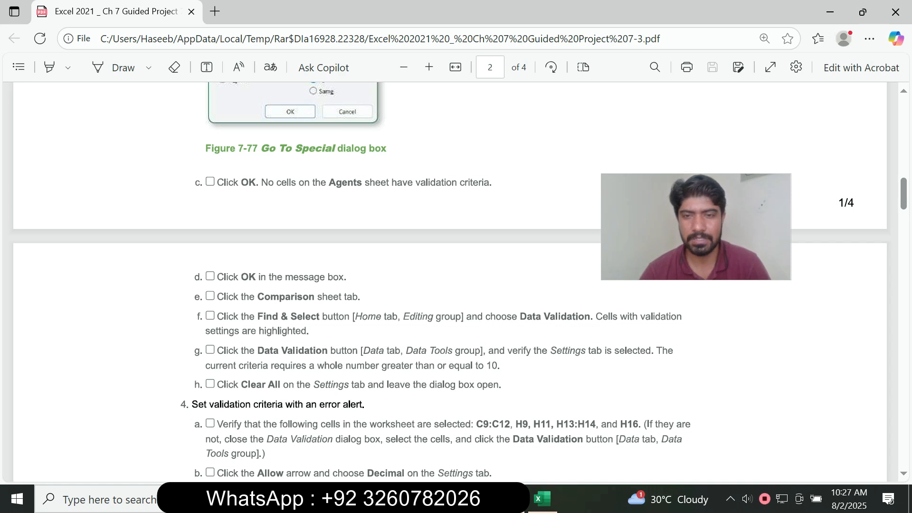
key(alt+Tab)
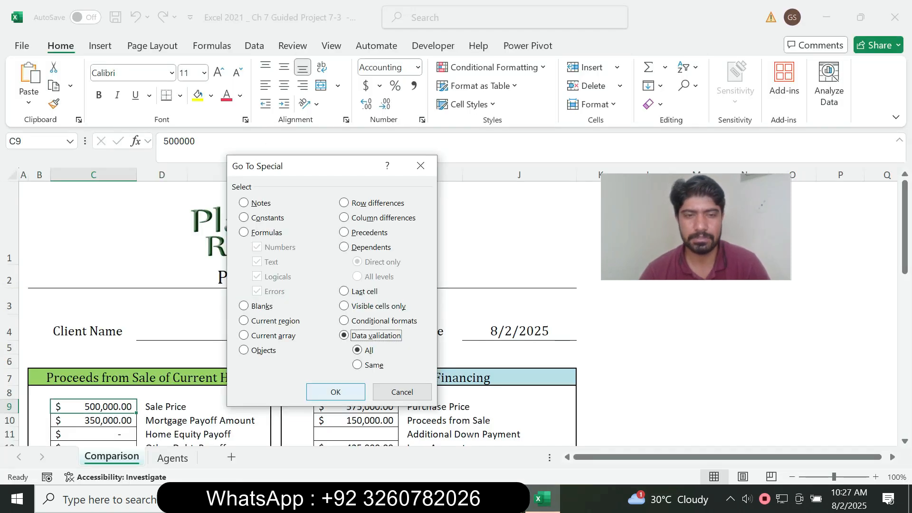
key(Return)
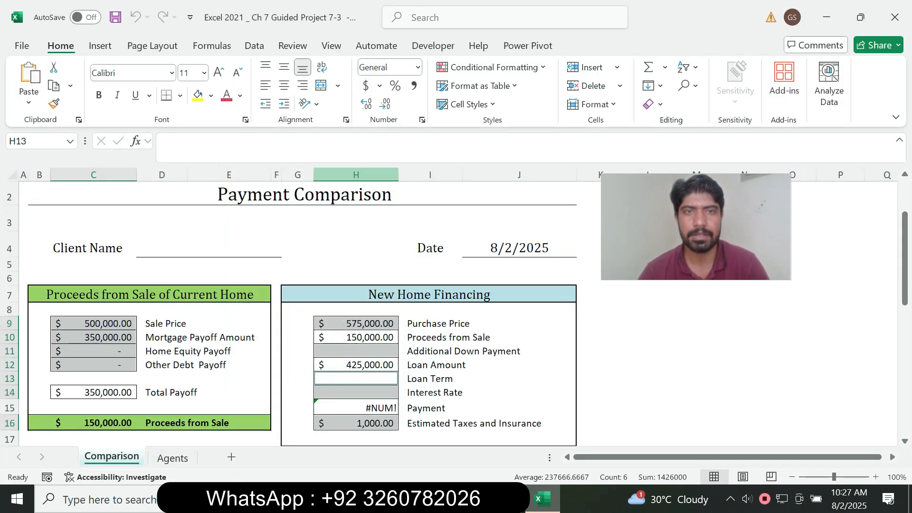
Step: Open the Data Validation settings for the selected Comparison cells and clear all criteria, leaving the dialog open
key(alt+a)
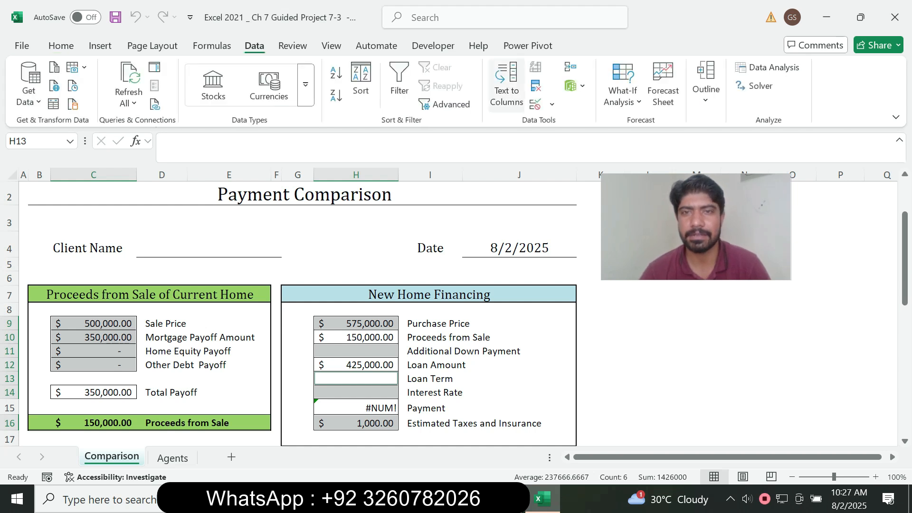
click(545, 104)
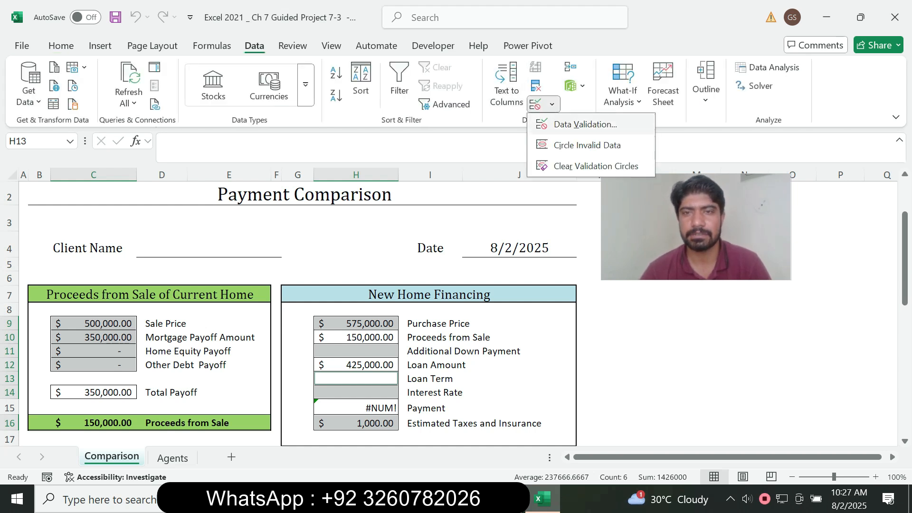
key(v)
key(alt+Tab)
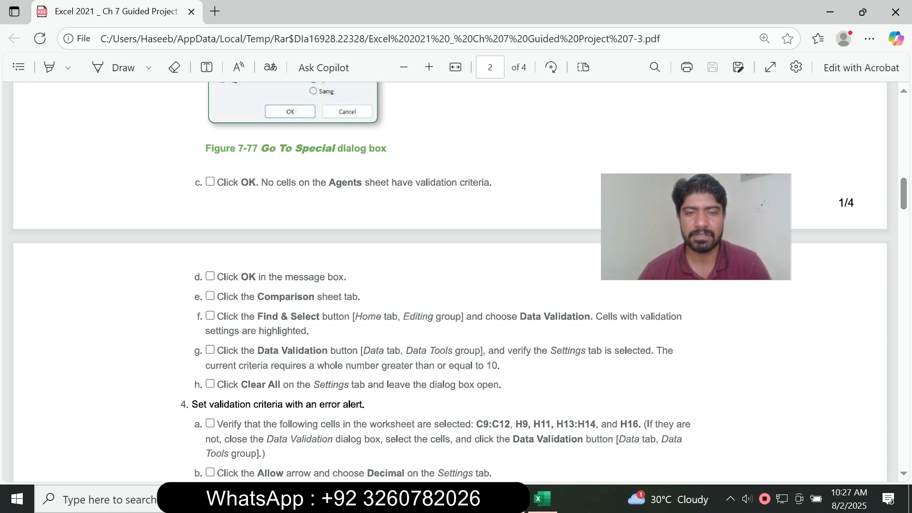
click(542, 499)
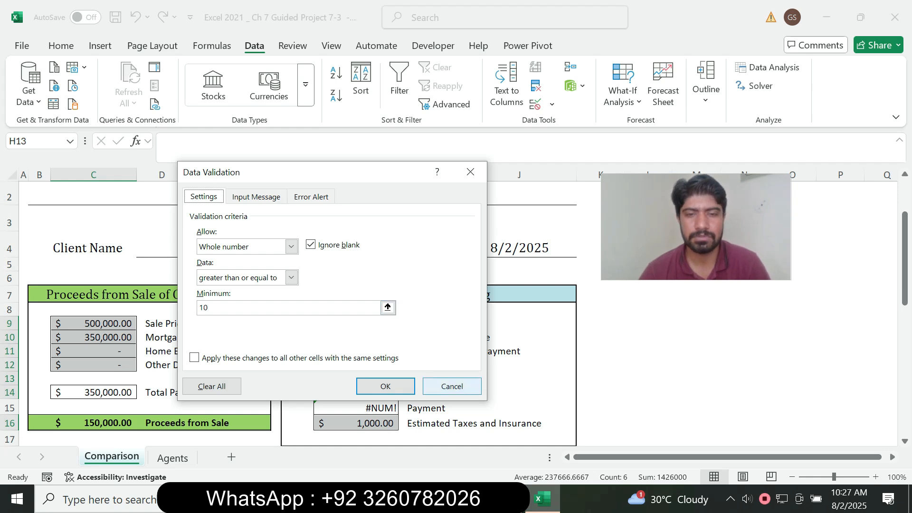
key(alt+Tab)
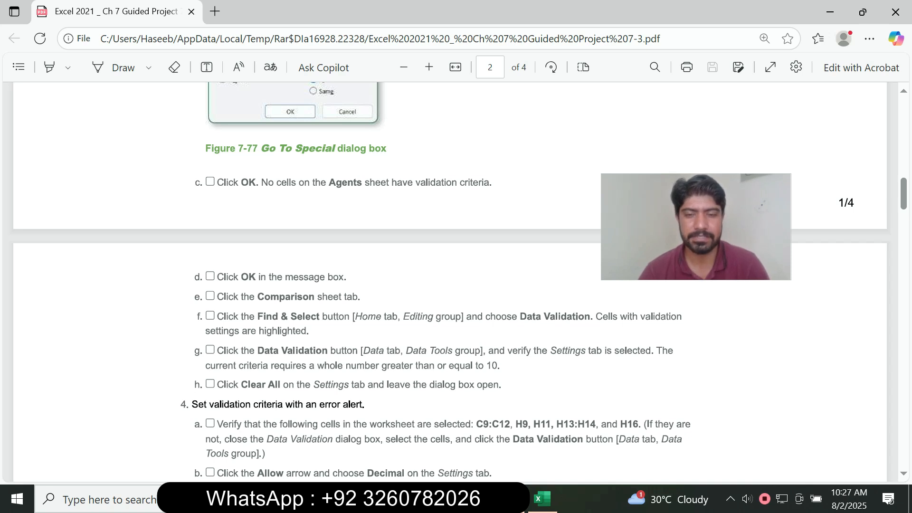
key(alt+Tab)
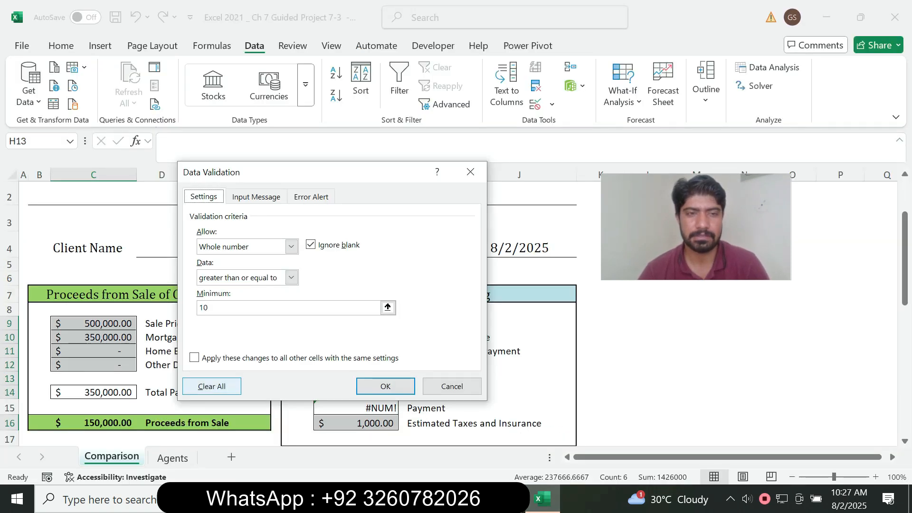
click(212, 386)
Step: Read the PDF instructions for setting validation criteria with an error alert, and return to the Data Validation dialog in Excel
key(alt+Tab)
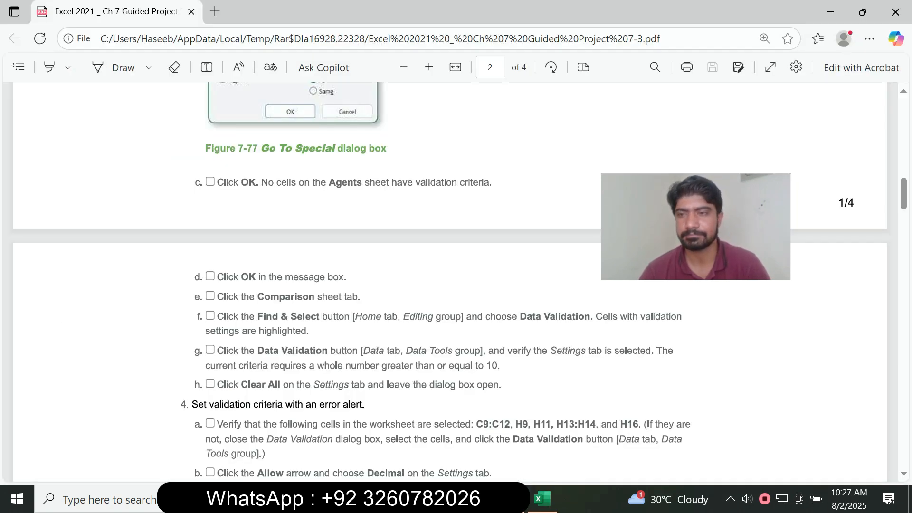
scroll(449, 280, down, 3)
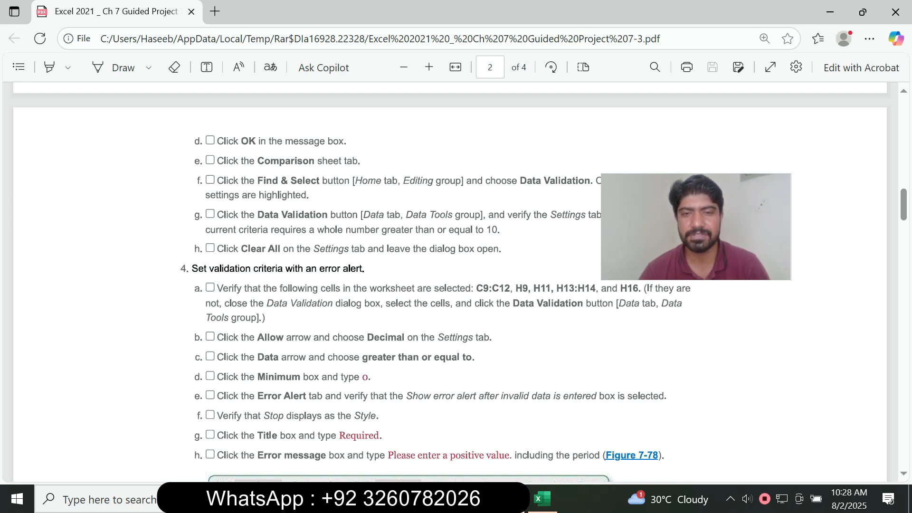
key(alt+Tab)
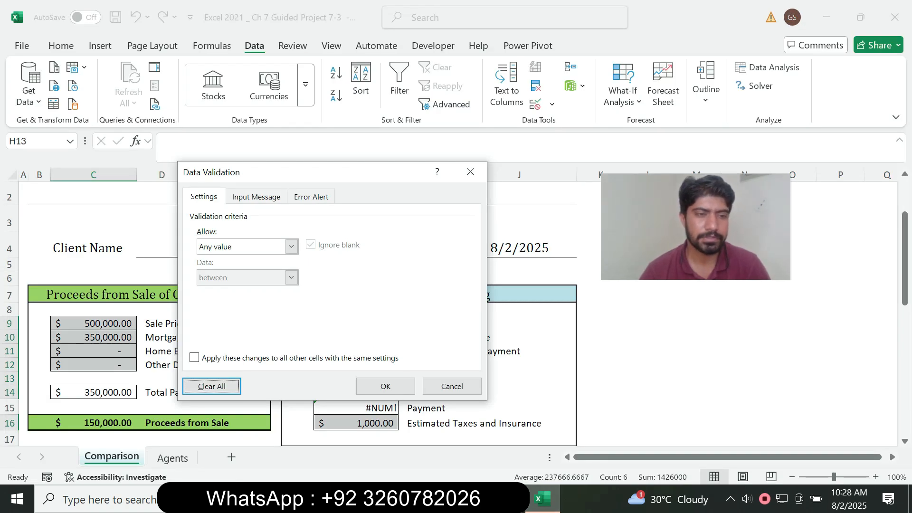
Step: Compare the selected cells on the Comparison sheet in Excel with the PDF's list C9:C12, H9, H11, H13:H14 and H16
key(alt+Tab)
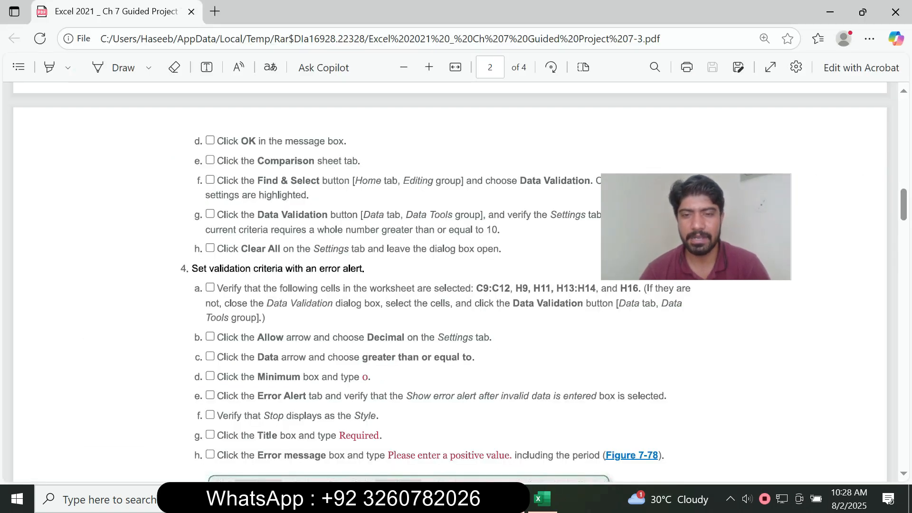
key(alt+Tab)
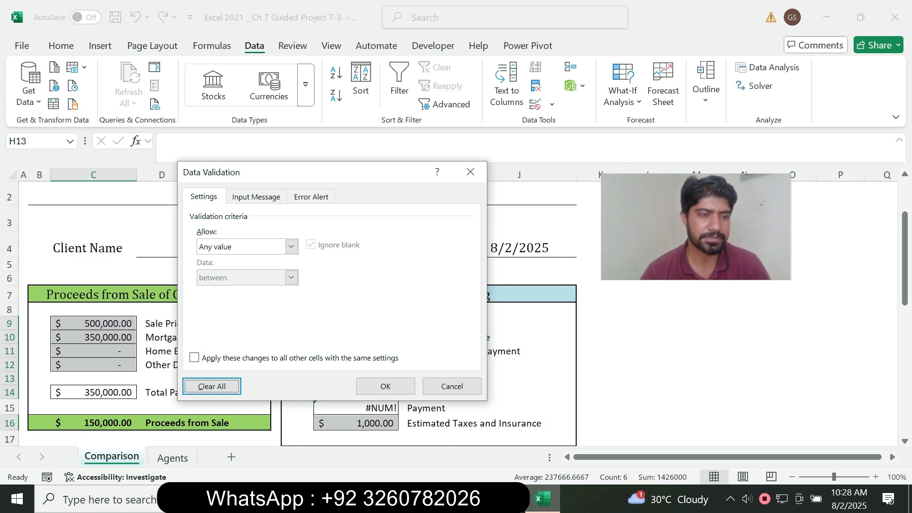
drag(328, 177, 181, 61)
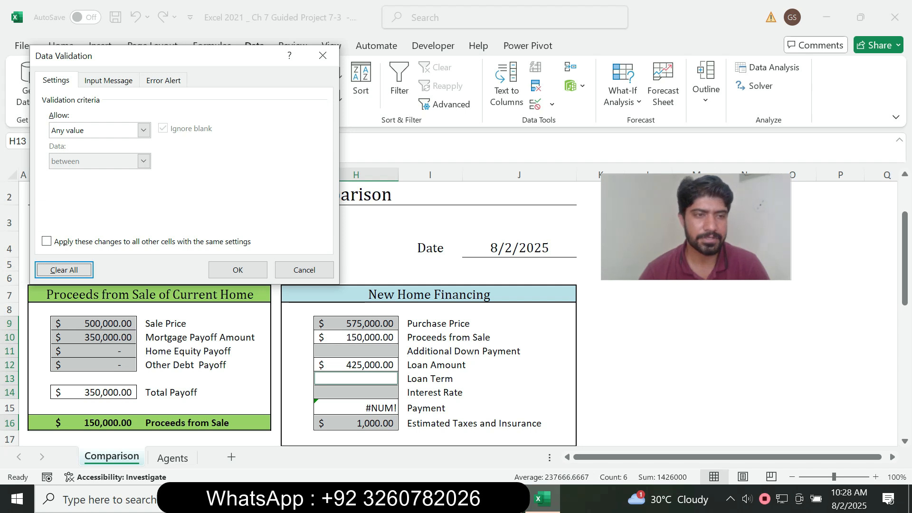
key(alt+Tab)
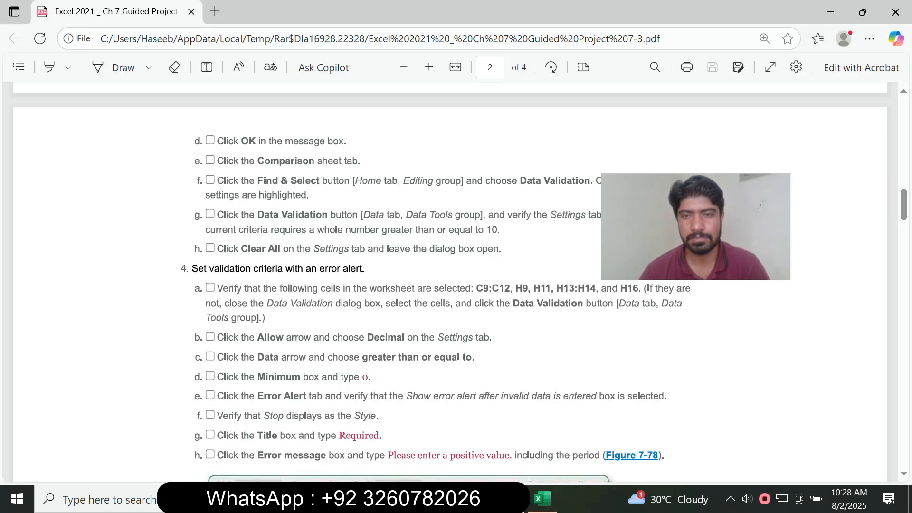
key(alt+Tab)
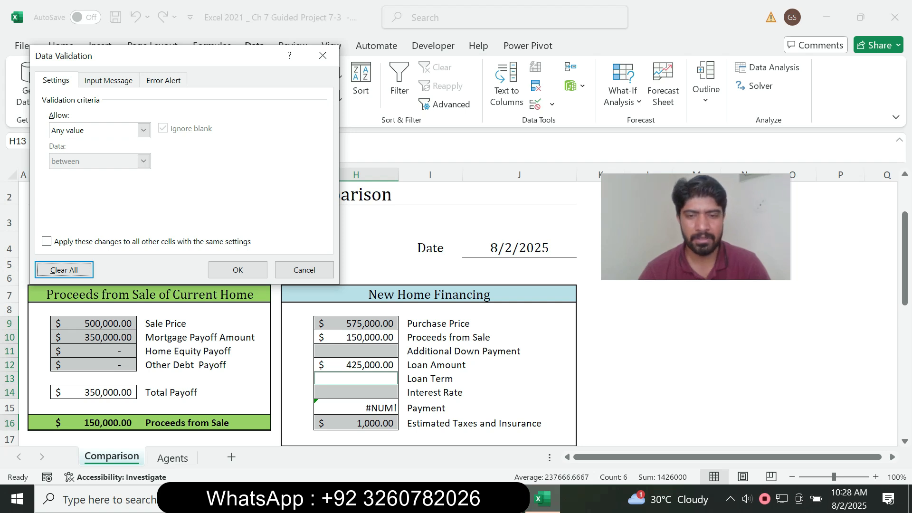
key(alt+Tab)
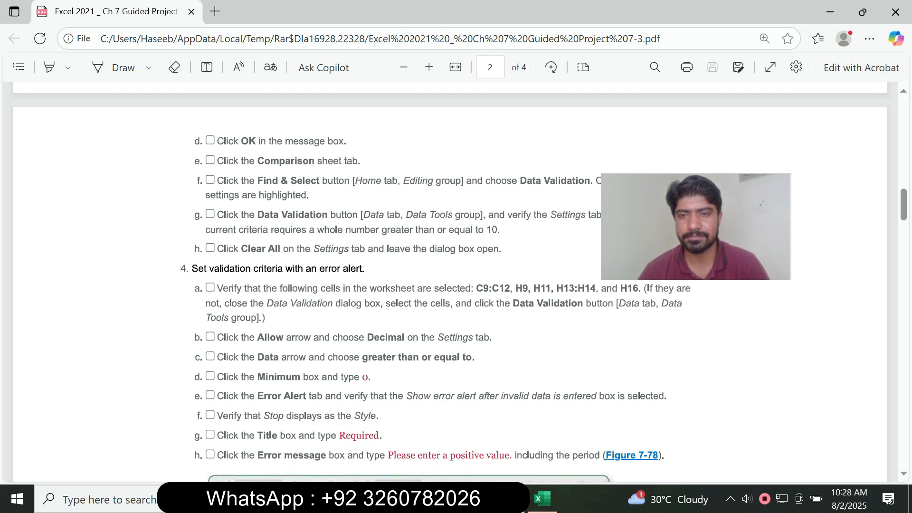
key(alt+Tab)
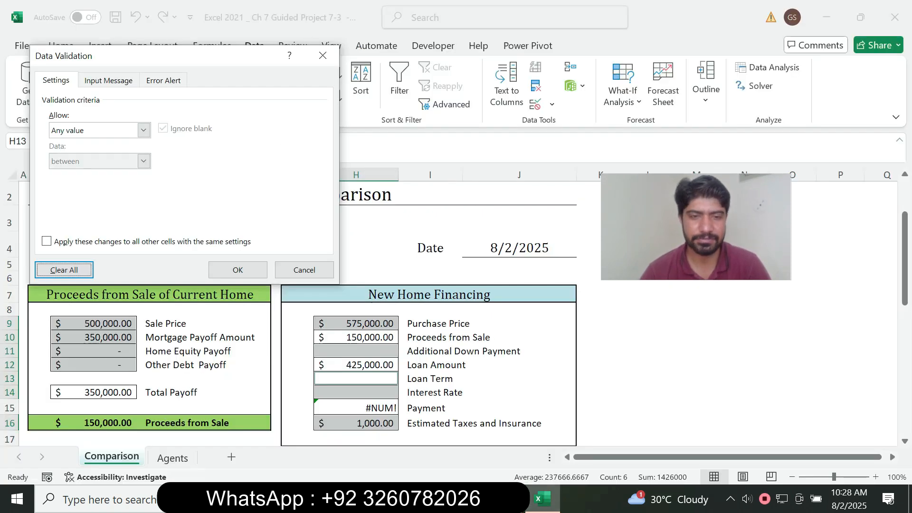
key(alt+Tab)
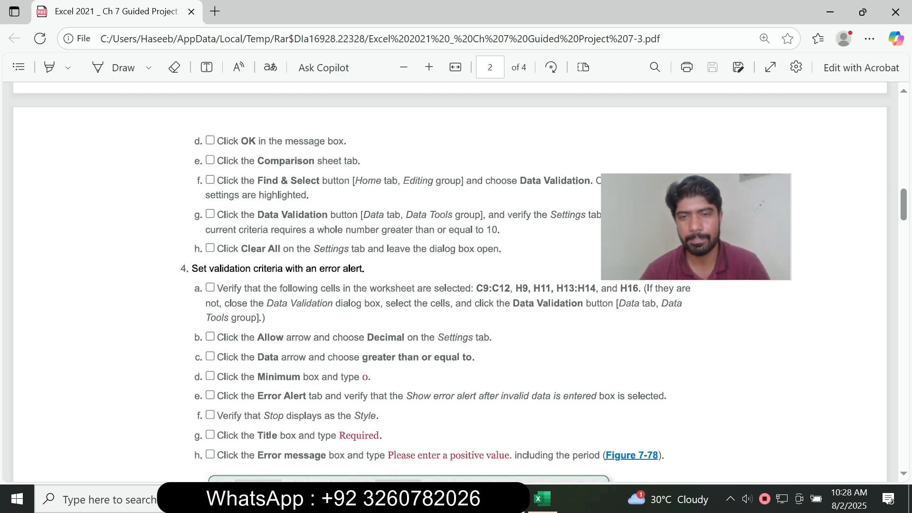
click(542, 499)
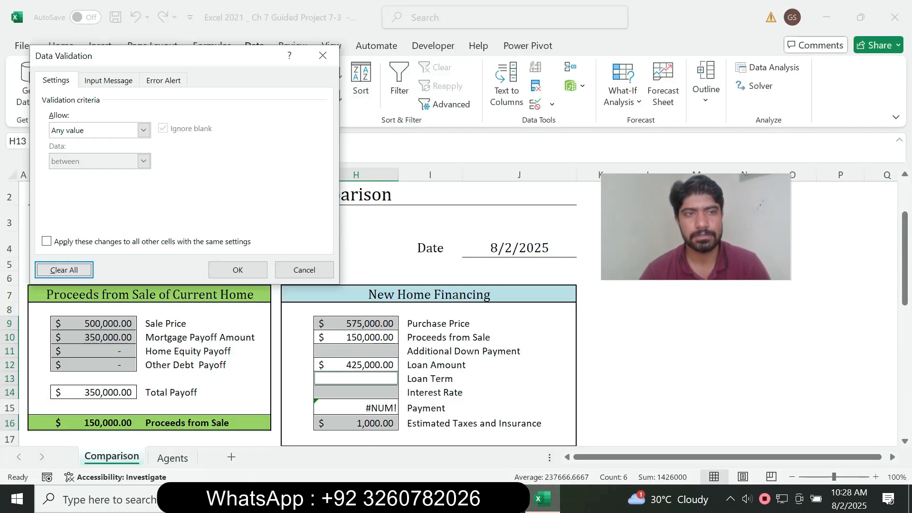
drag(193, 62, 305, 57)
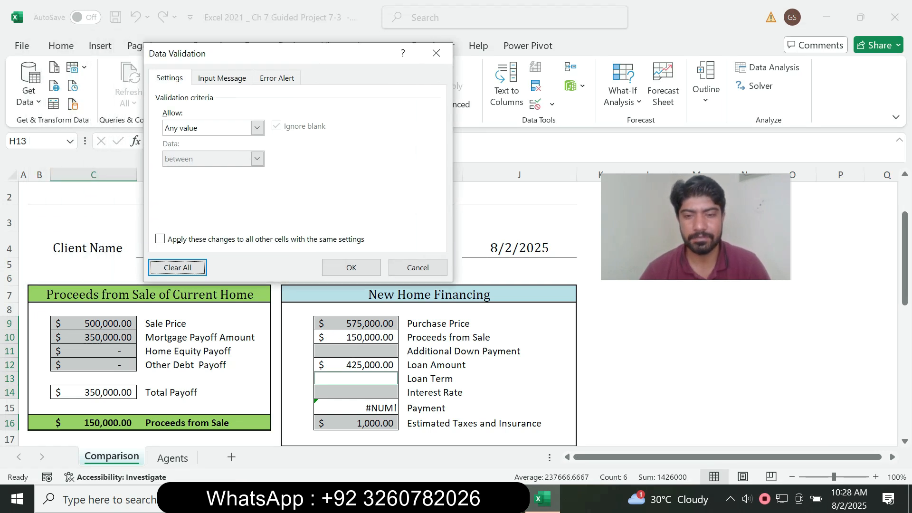
click(542, 499)
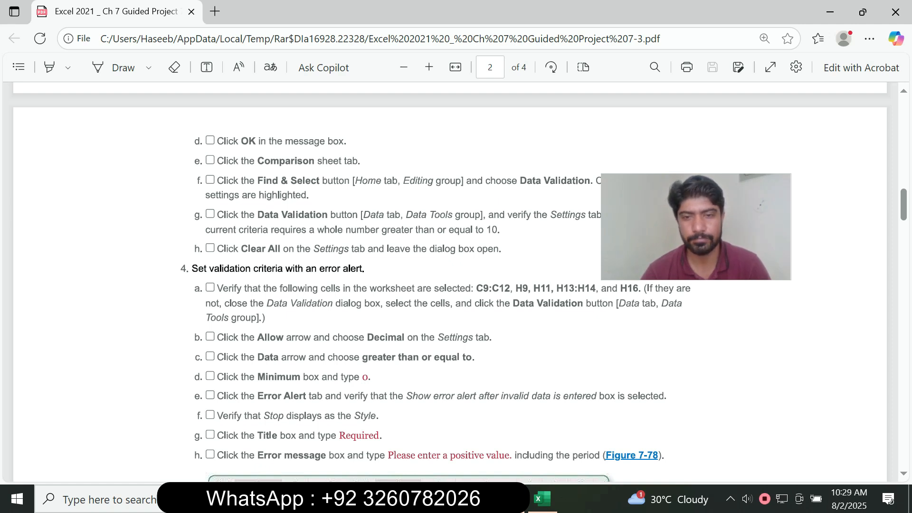
click(542, 498)
Step: Close and reopen the Data Validation settings for the selected Comparison cells, and clear all criteria
click(434, 53)
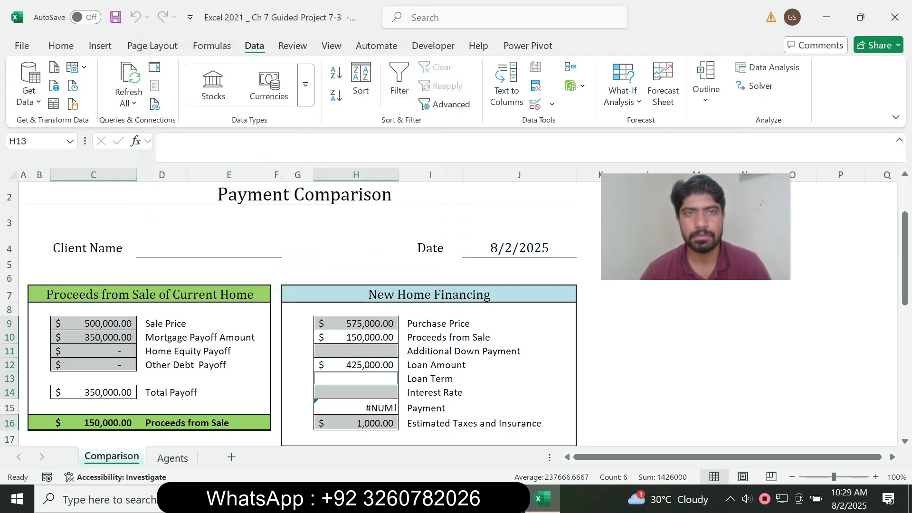
click(553, 103)
click(592, 124)
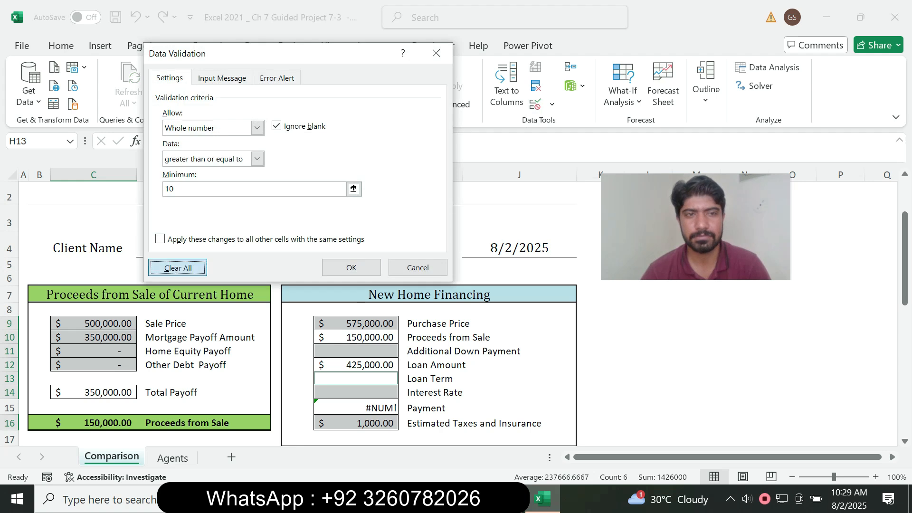
click(178, 267)
Step: Check the criteria instructions in the PDF and set the validation in Excel to allow Decimal values
key(alt+Tab)
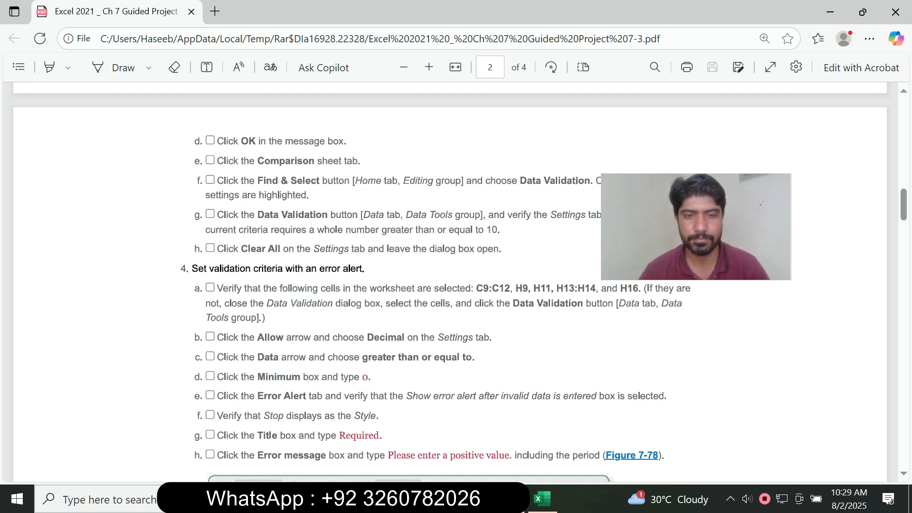
key(alt+Tab)
click(257, 128)
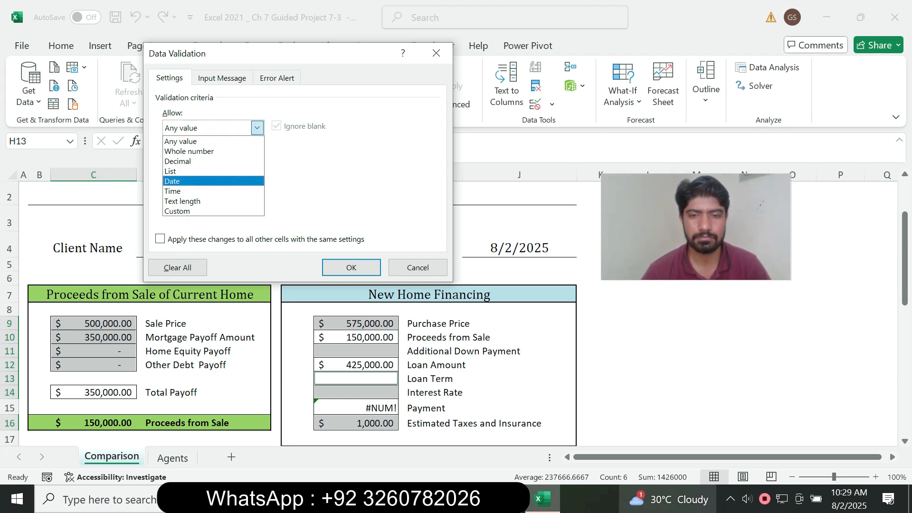
key(alt+Tab)
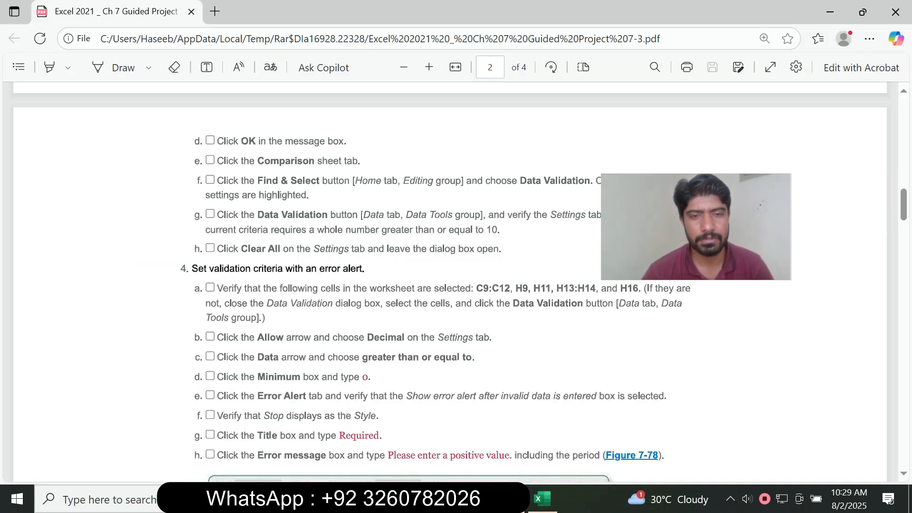
key(alt+Tab)
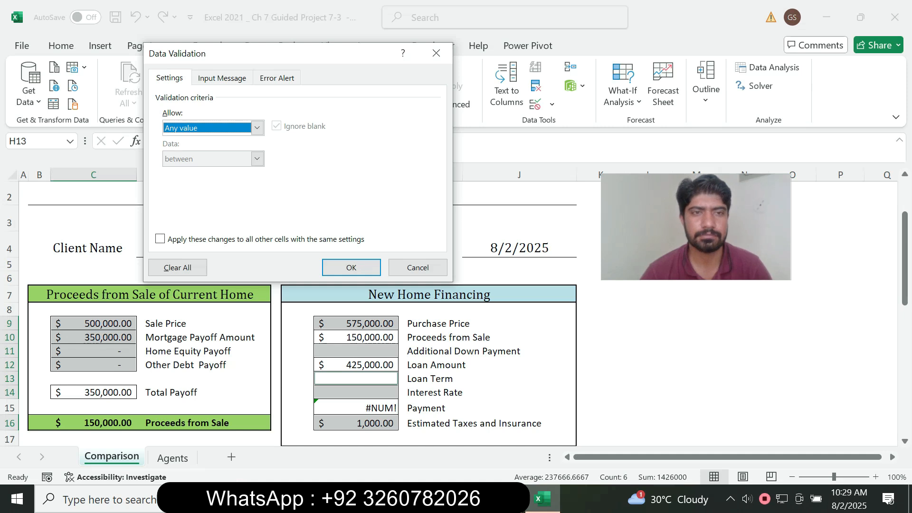
click(257, 128)
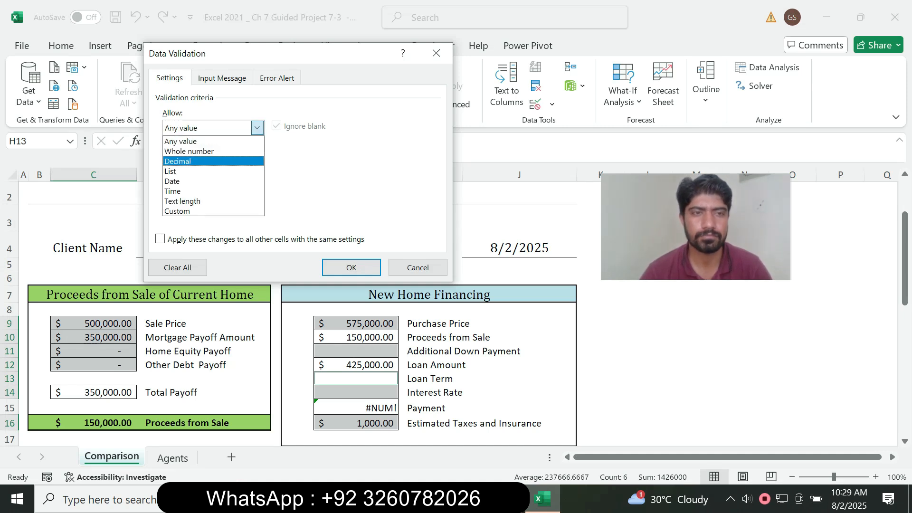
key(Return)
Step: Following the PDF instructions, set the validation condition in Excel to greater than or equal to with a minimum of 0
key(alt+Tab)
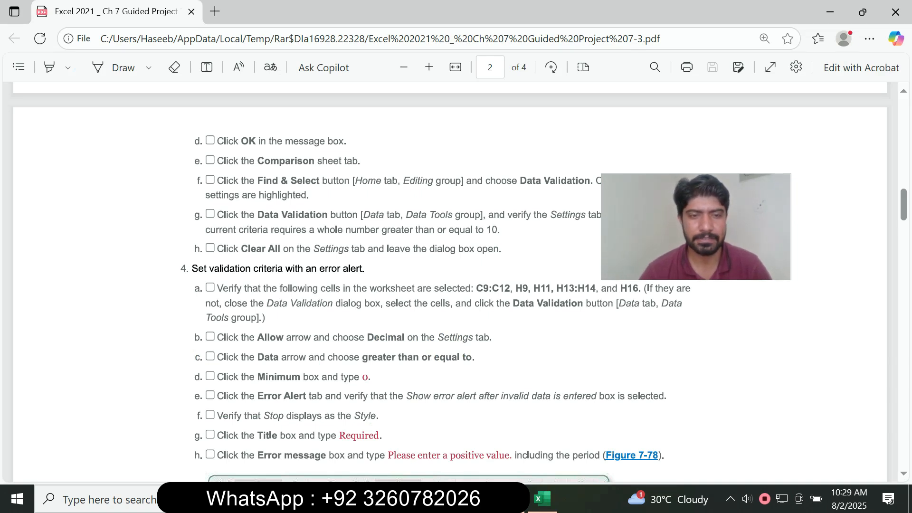
key(alt+Tab)
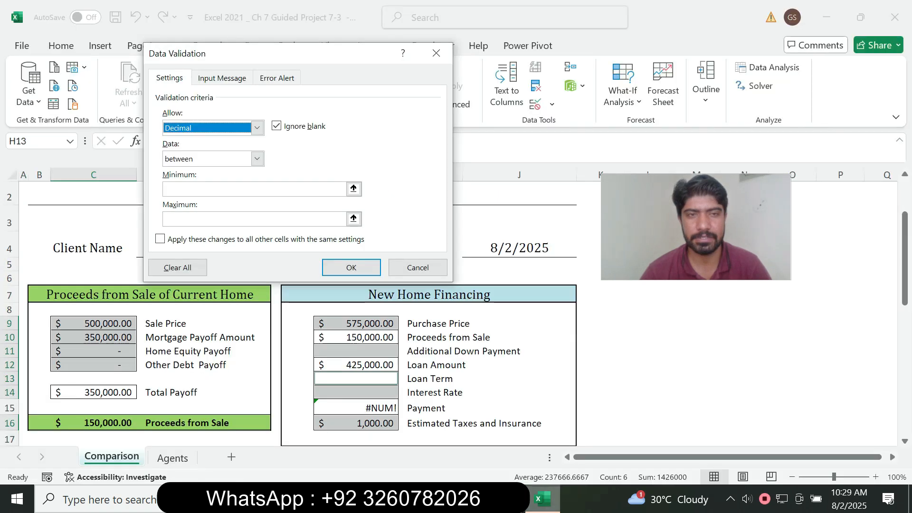
click(257, 159)
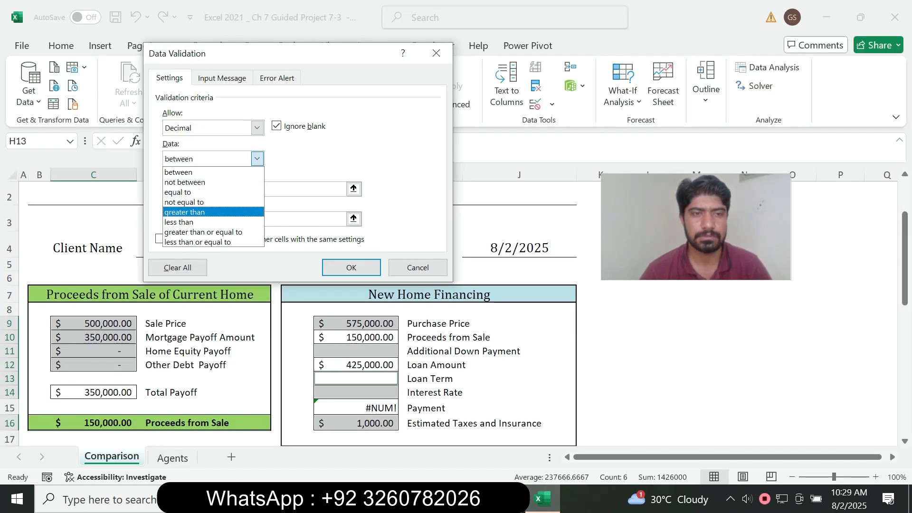
click(204, 232)
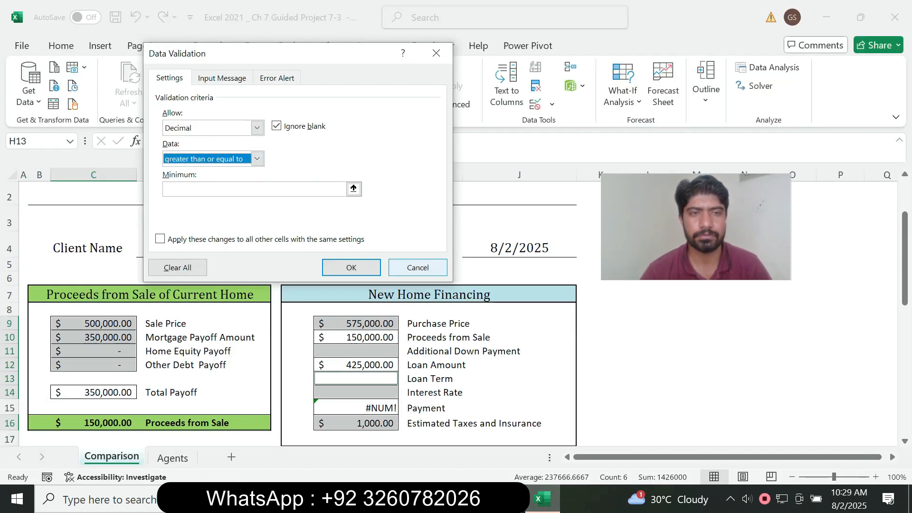
key(alt+Tab)
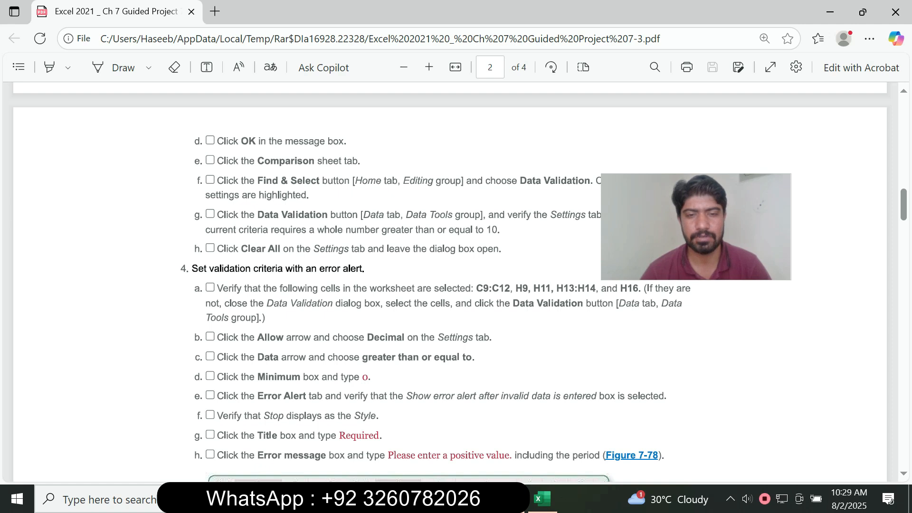
key(alt+Tab)
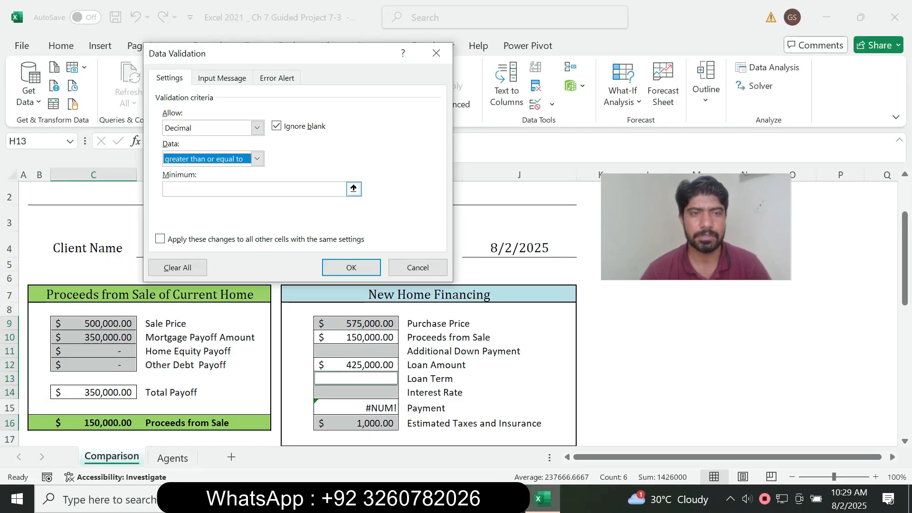
key(Tab)
text(0)
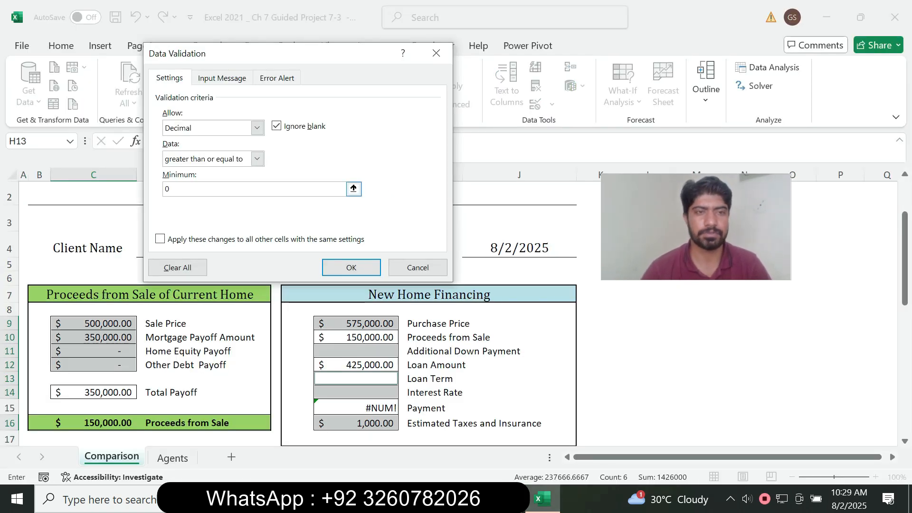
Step: Following the PDF, display the Error Alert settings in Excel, verify that alerts for invalid data are enabled, and choose the Stop style
key(alt+Tab)
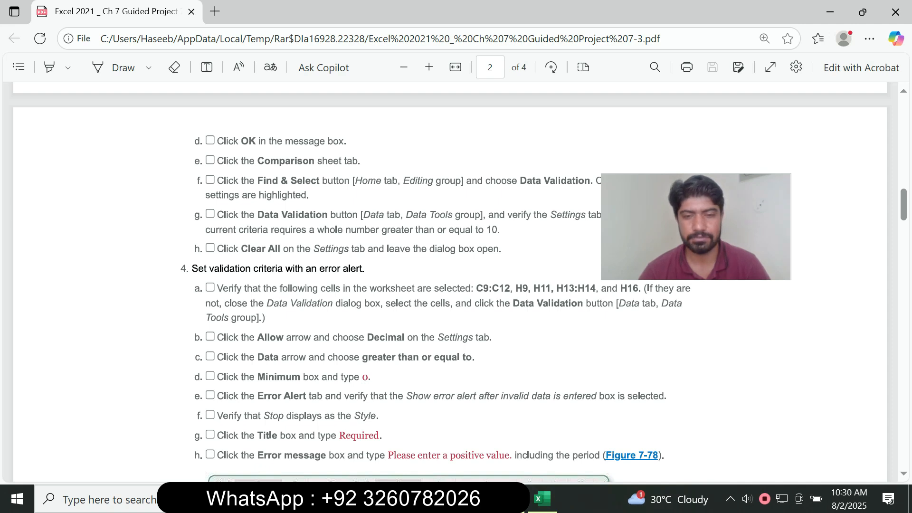
key(alt+Tab)
click(276, 78)
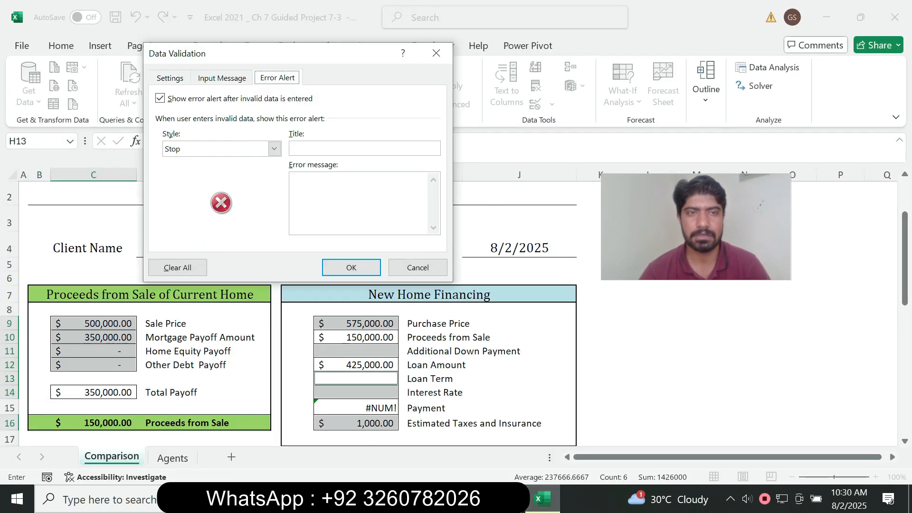
key(alt+Tab)
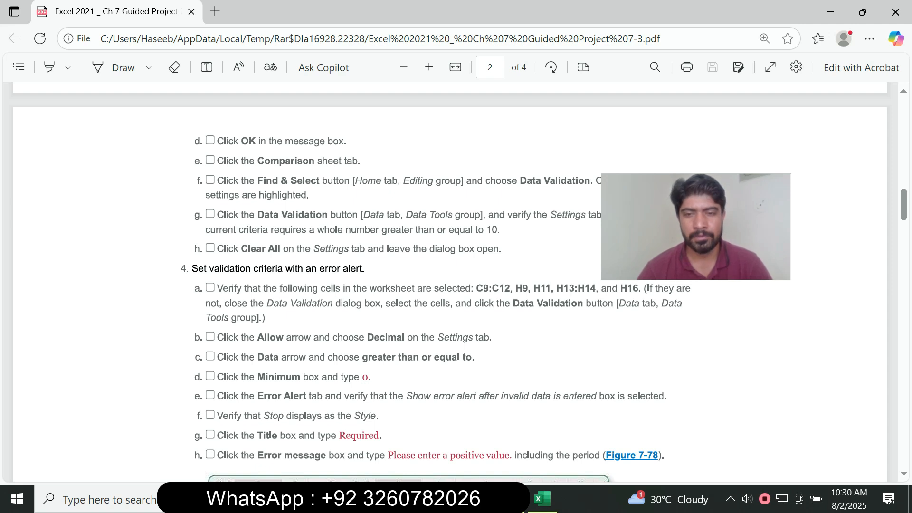
key(alt+Tab)
click(274, 149)
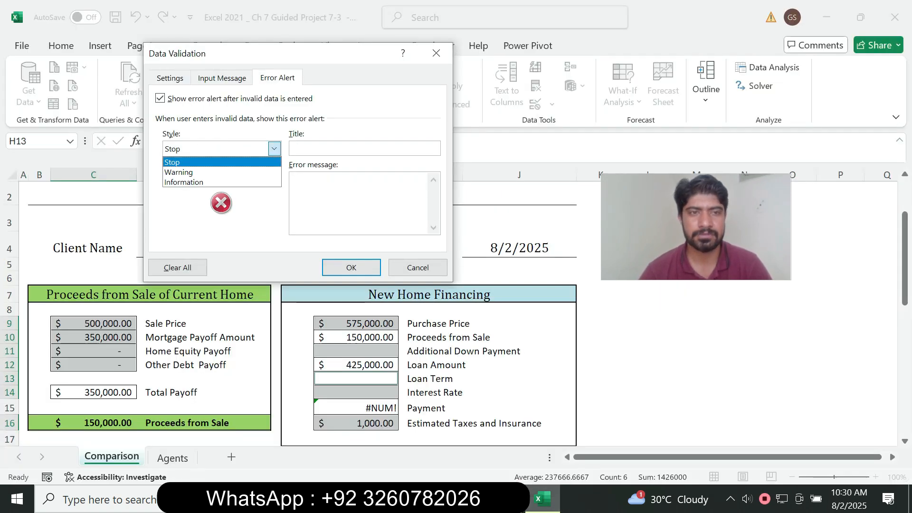
click(220, 159)
Step: Check the title instruction in the PDF and enter Required as the error alert title in Excel
key(alt+Tab)
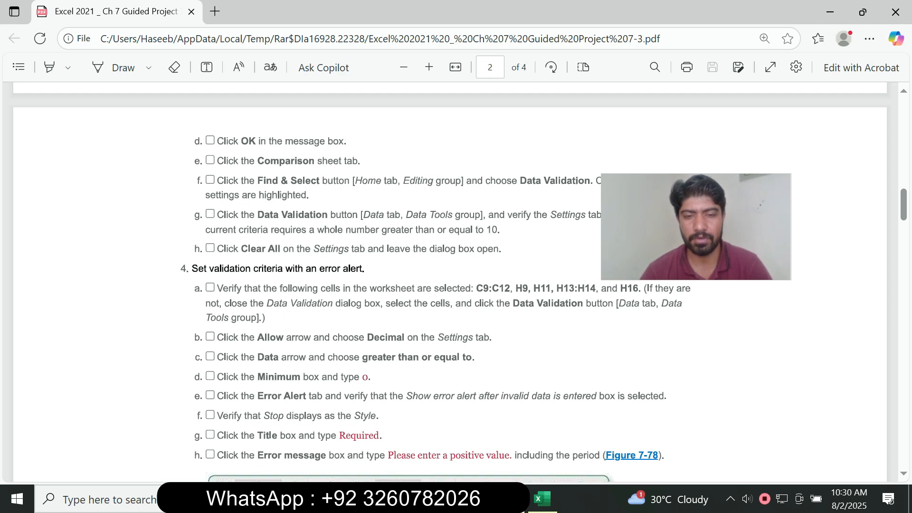
key(alt+Tab)
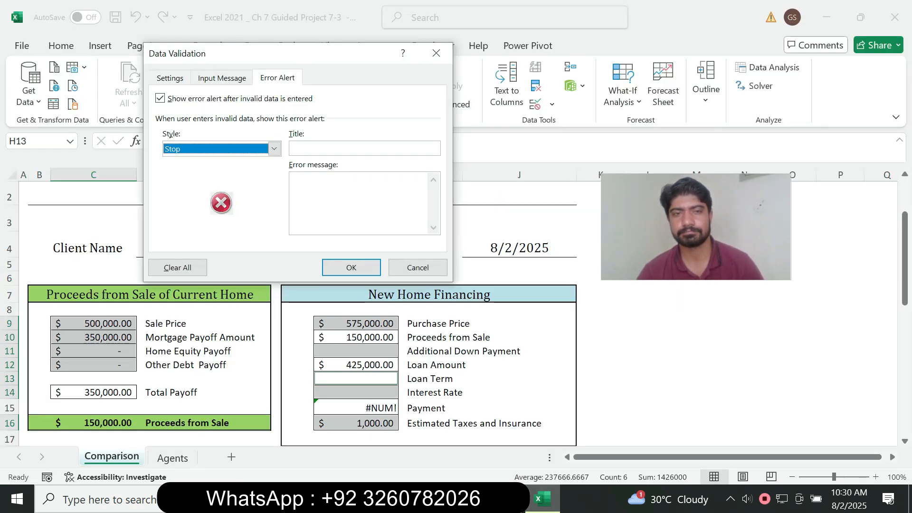
click(364, 149)
text(Re)
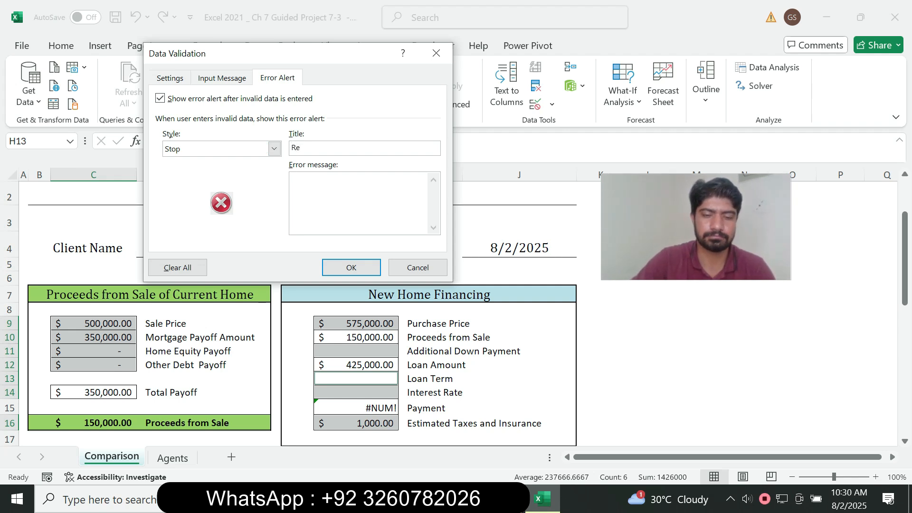
text(quired)
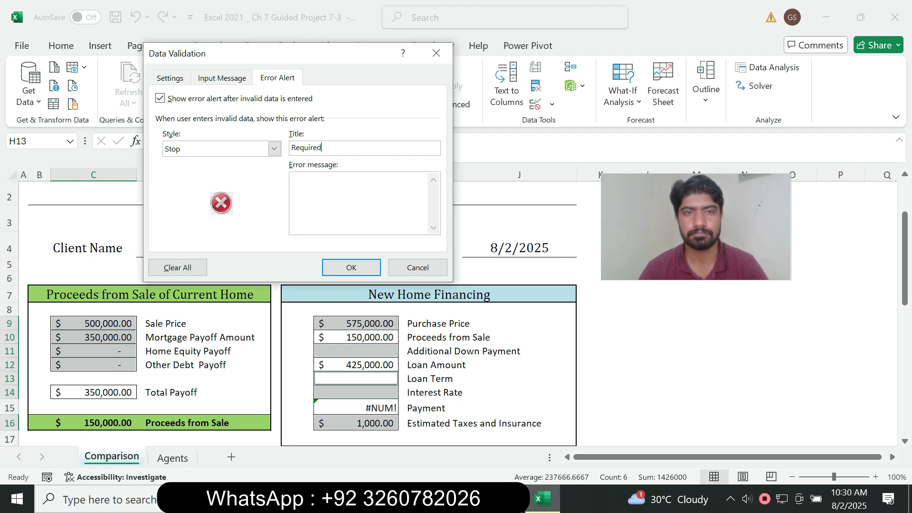
Step: Check the error message instruction in the PDF and begin the error alert message in Excel with the word Please
key(alt+Tab)
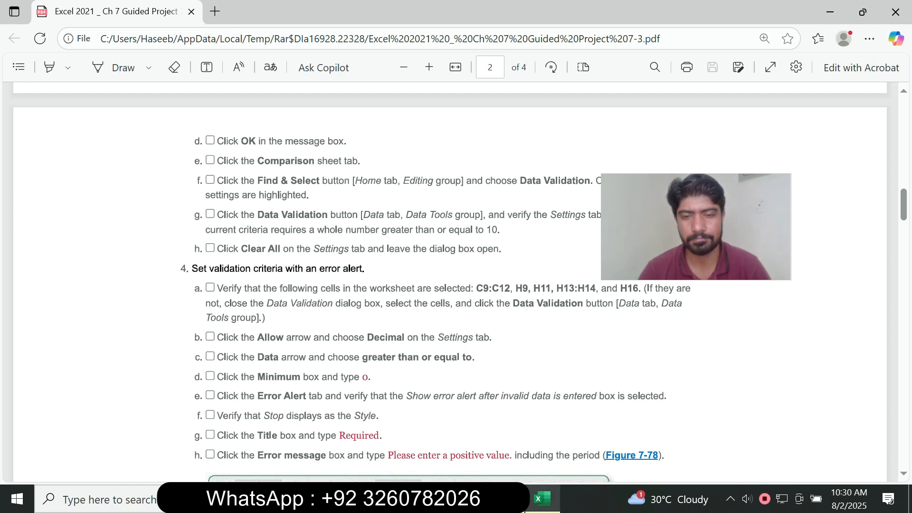
click(543, 500)
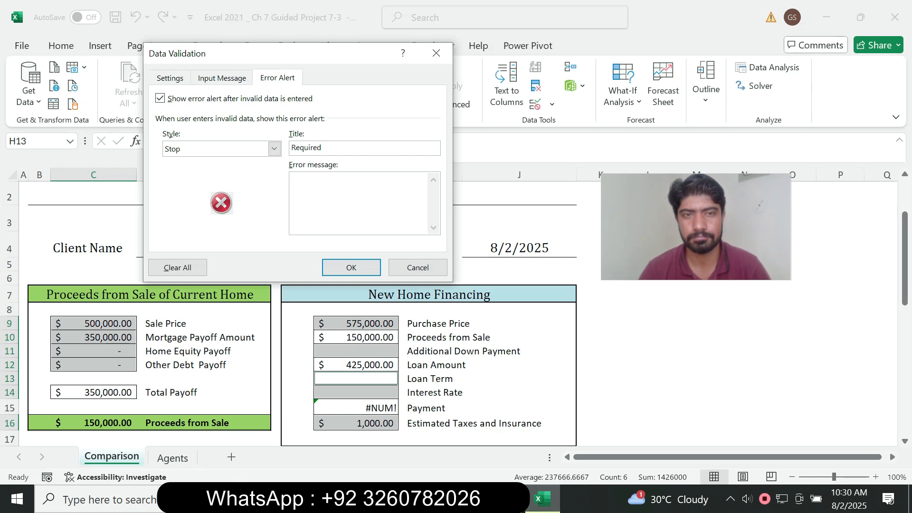
key(alt+Tab)
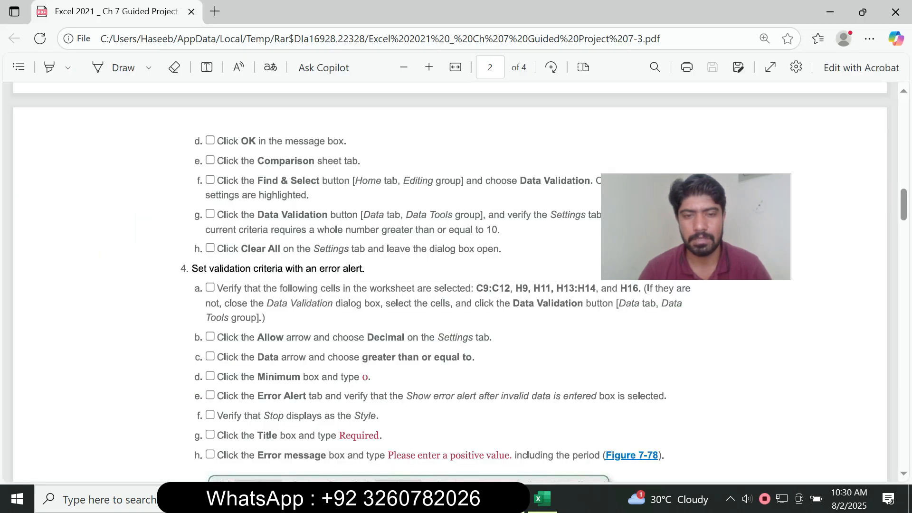
scroll(450, 285, down, 2)
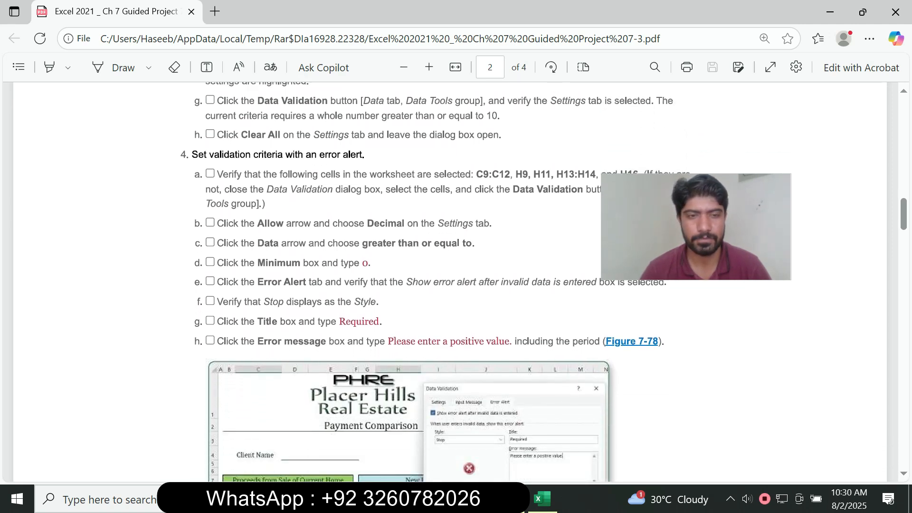
key(alt+Tab)
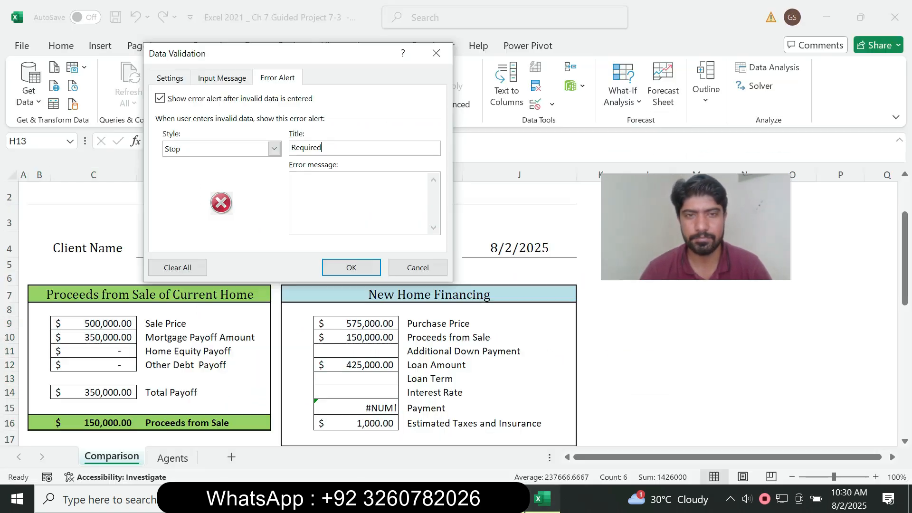
key(alt+Tab)
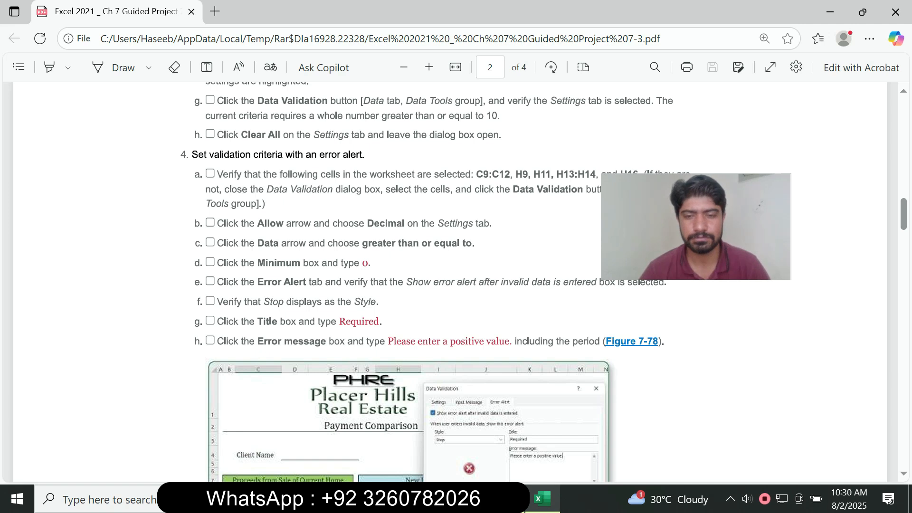
key(alt+Tab)
text(Please)
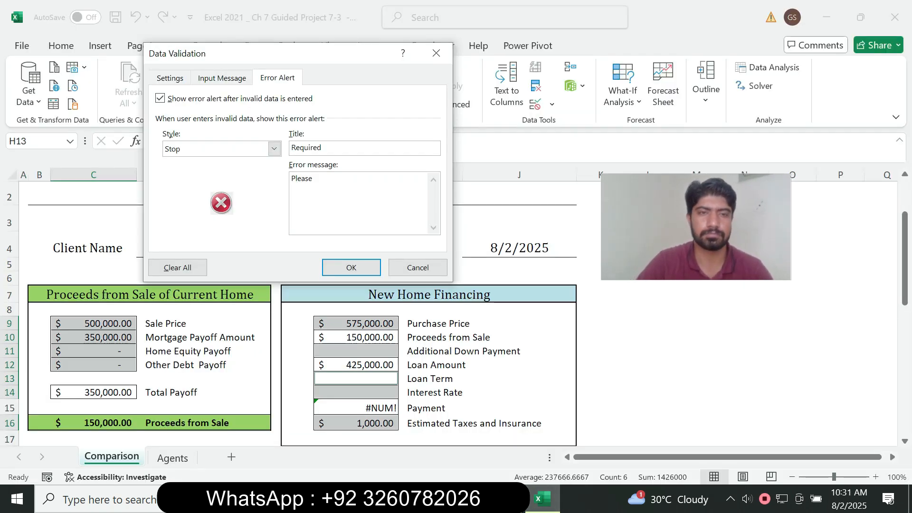
Step: Following the PDF wording, complete the error alert message in Excel so it reads "Please enter a positive value"
key(alt+Tab)
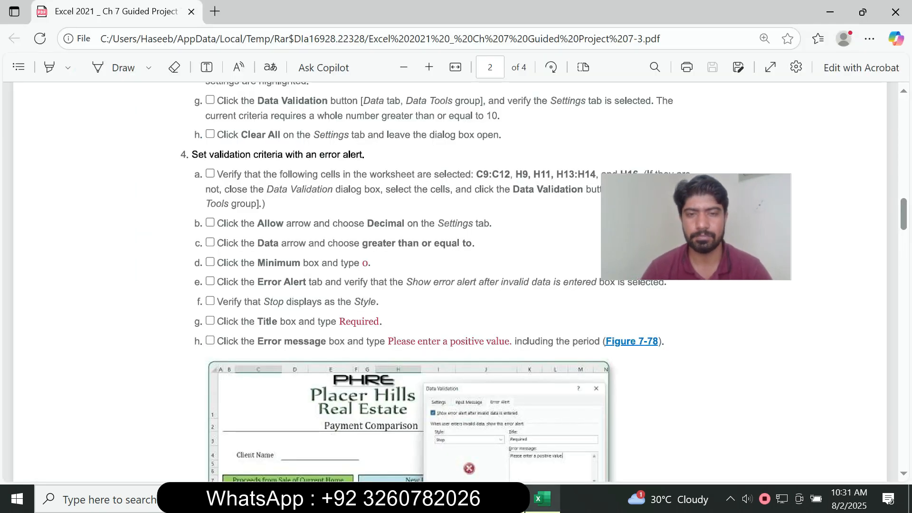
click(542, 499)
text(enter a)
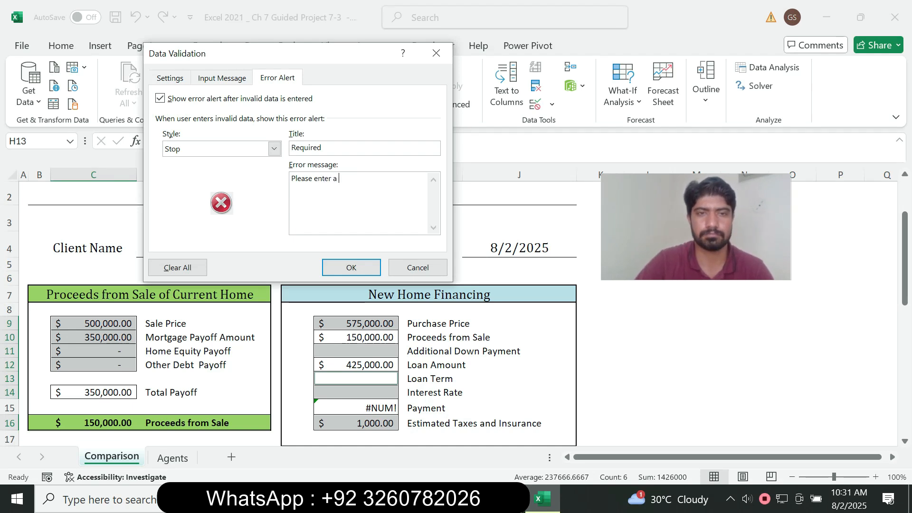
key(alt+Tab)
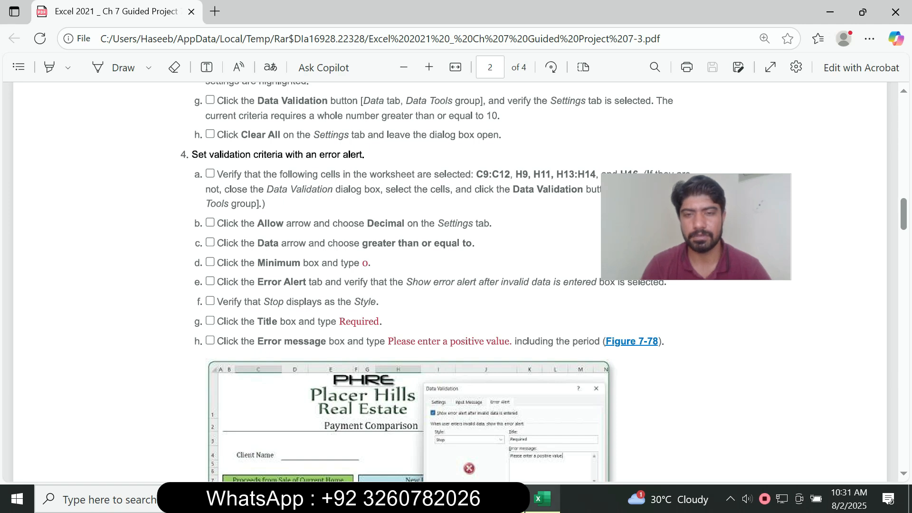
key(alt+Tab)
text(positive)
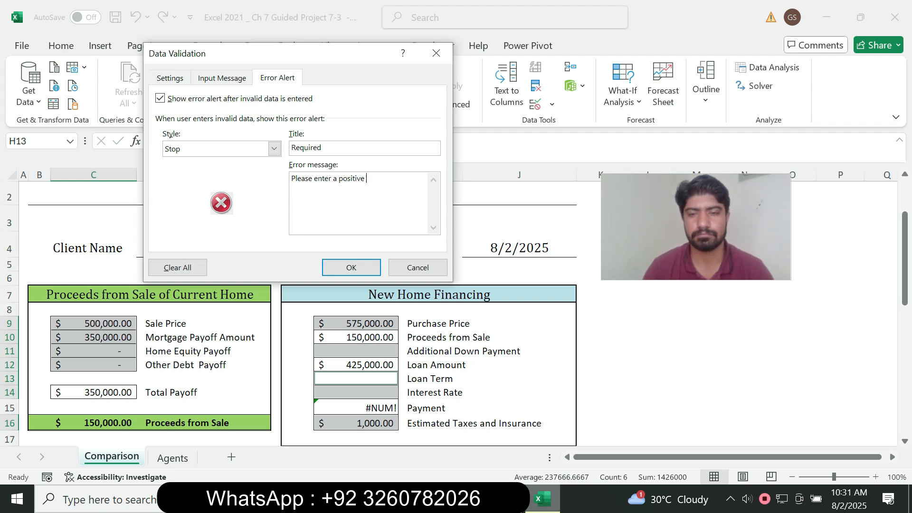
key(alt+Tab)
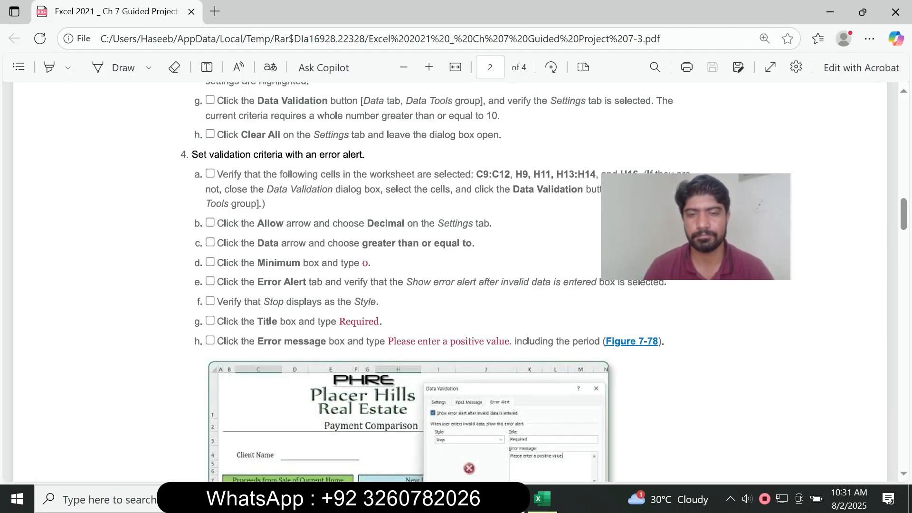
key(alt+Tab)
text(value)
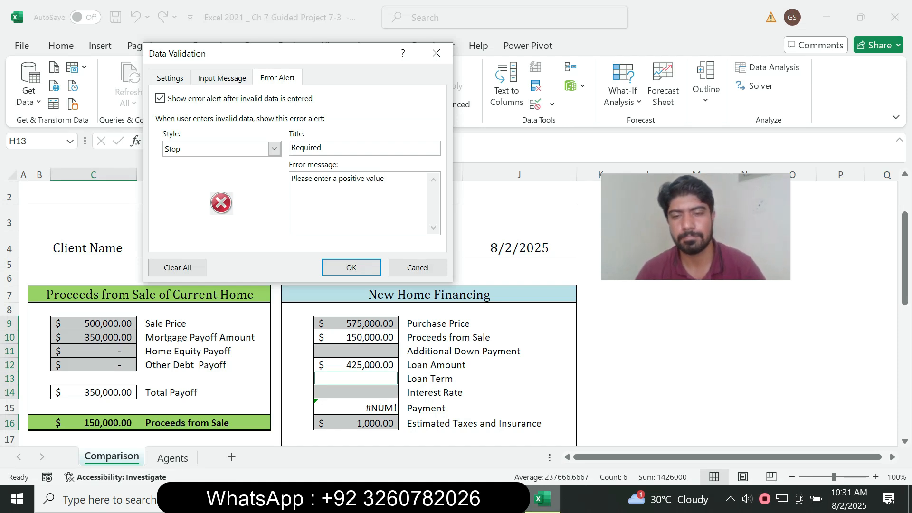
Step: Compare the error alert with Figure 7-78 in the PDF and apply the data validation settings in Excel
key(alt+Tab)
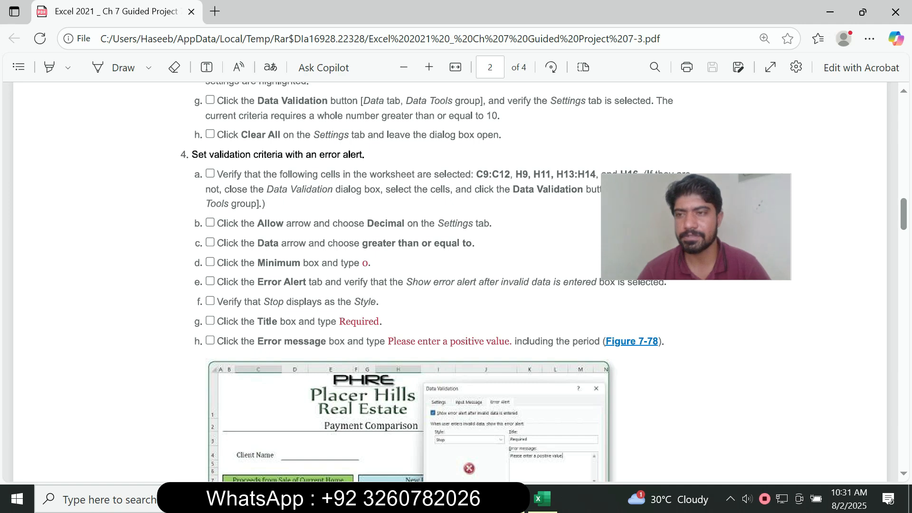
scroll(457, 280, down, 6)
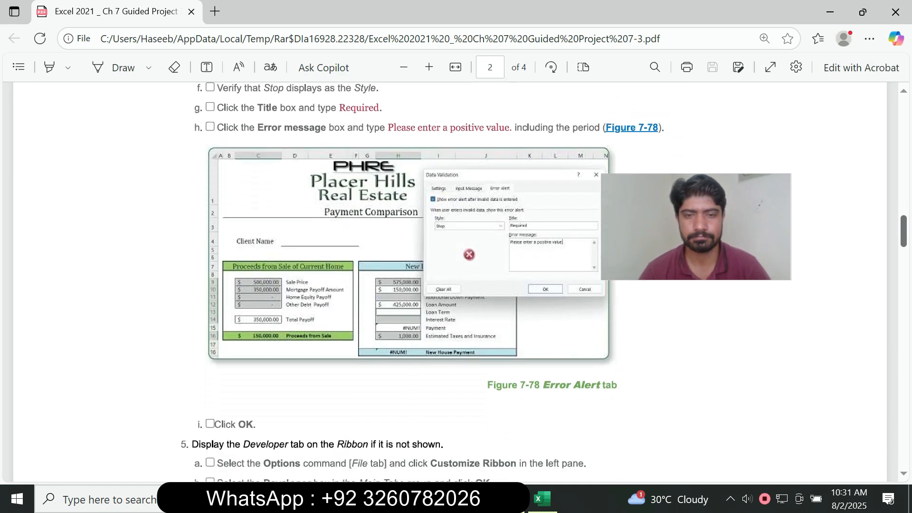
key(alt+Tab)
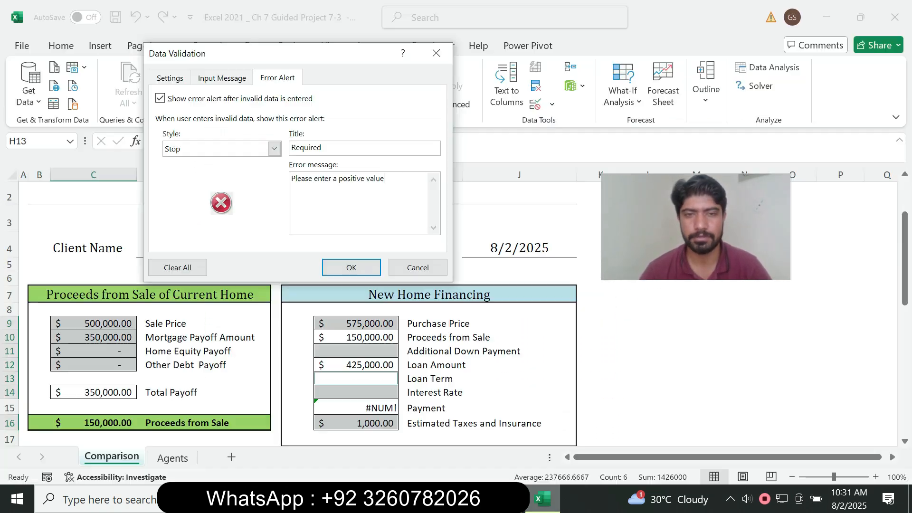
click(350, 266)
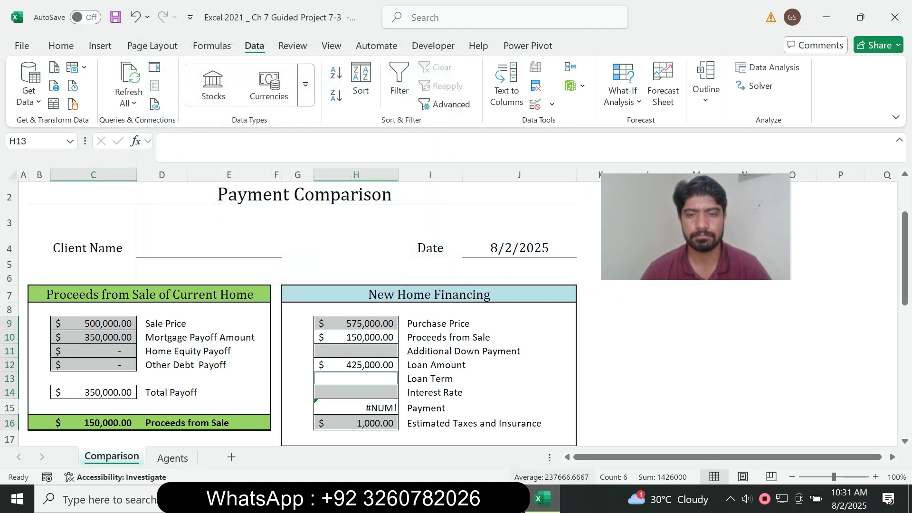
Step: Read instruction 5 in the PDF and display the Developer commands in Excel
key(alt+Tab)
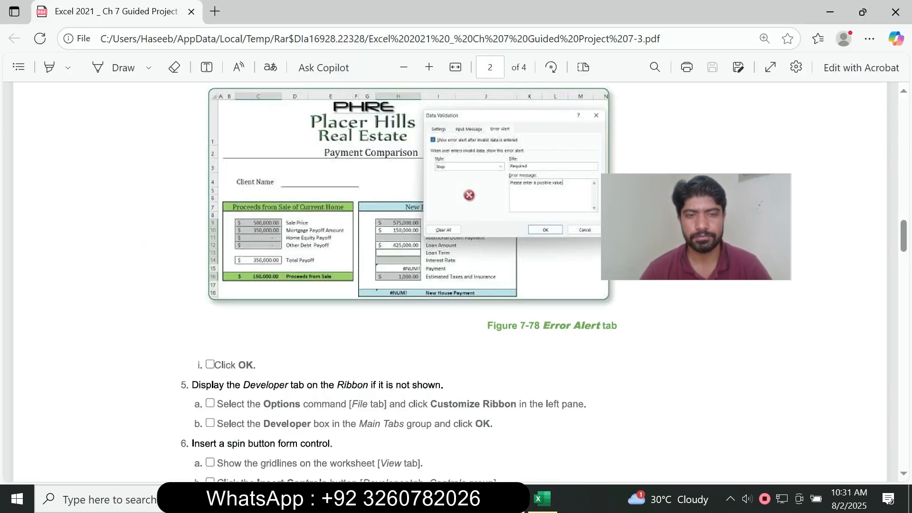
scroll(447, 280, down, 3)
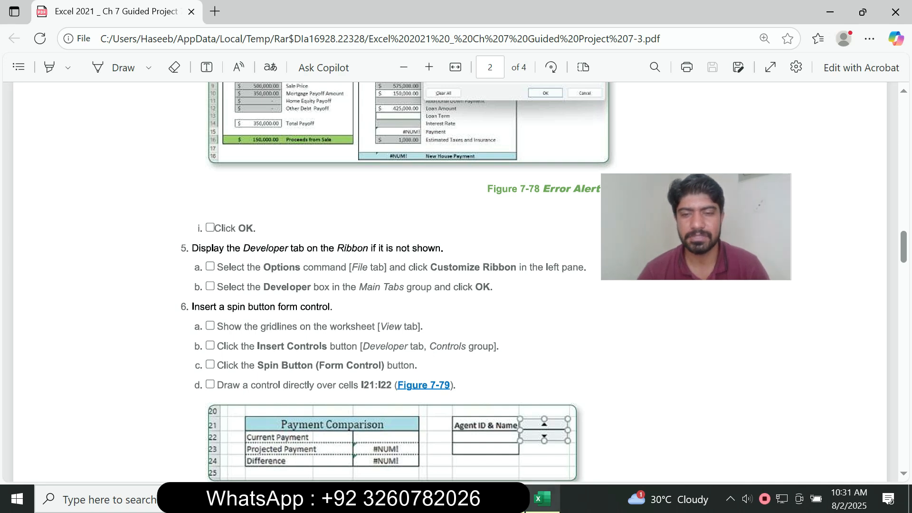
click(541, 499)
click(433, 45)
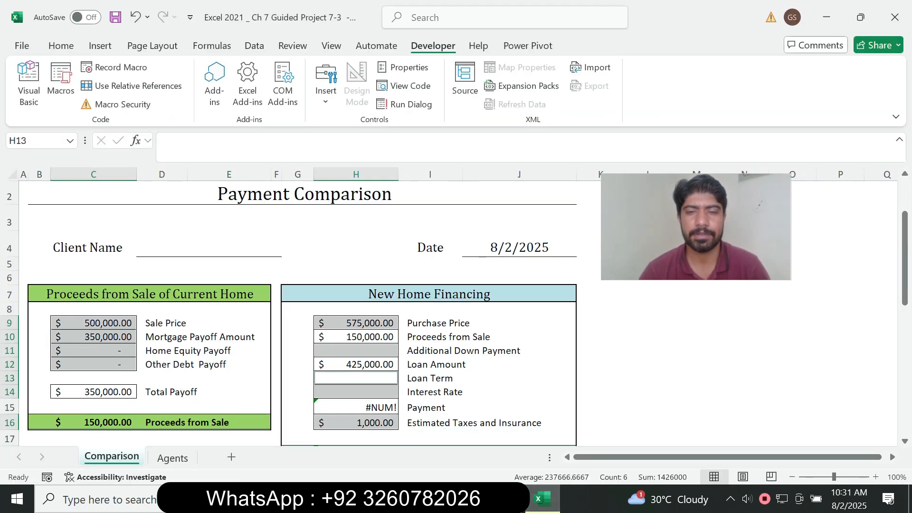
Step: Following instruction 5 in the PDF, open the Customize Ribbon settings in Excel Options
key(alt+Tab)
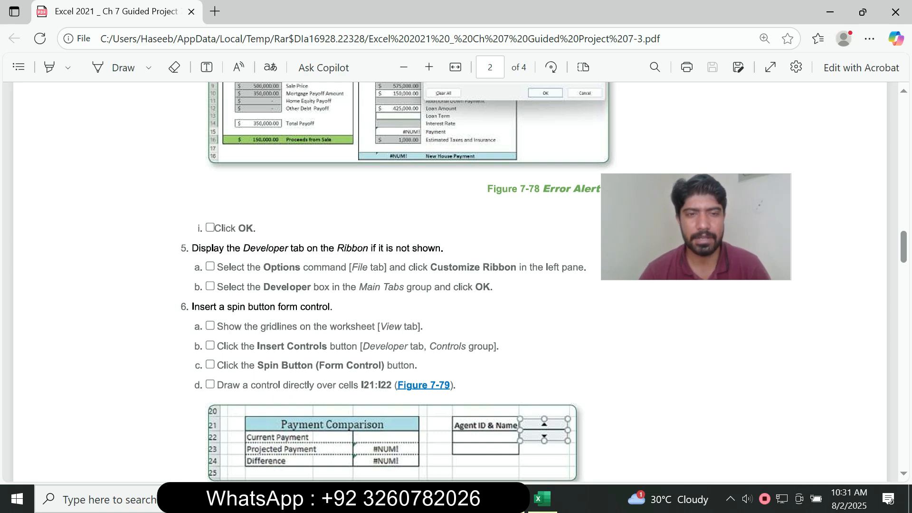
click(542, 499)
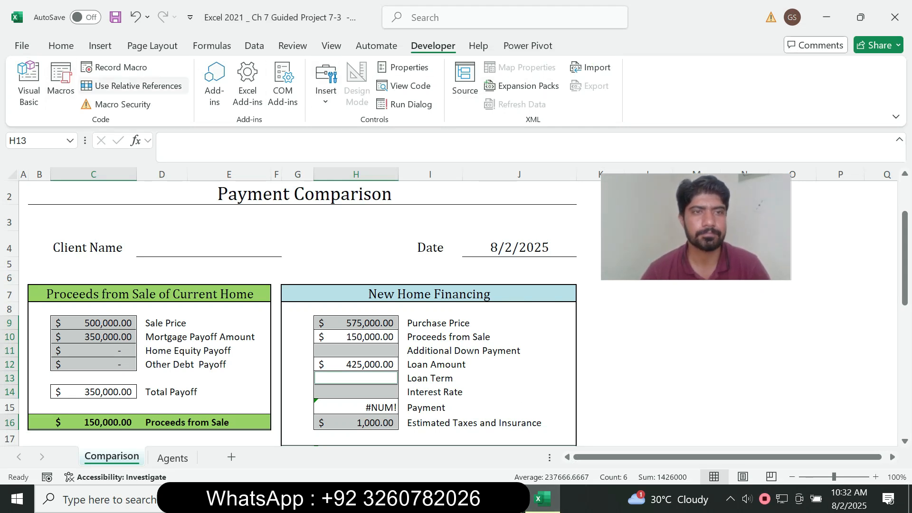
key(alt+Tab)
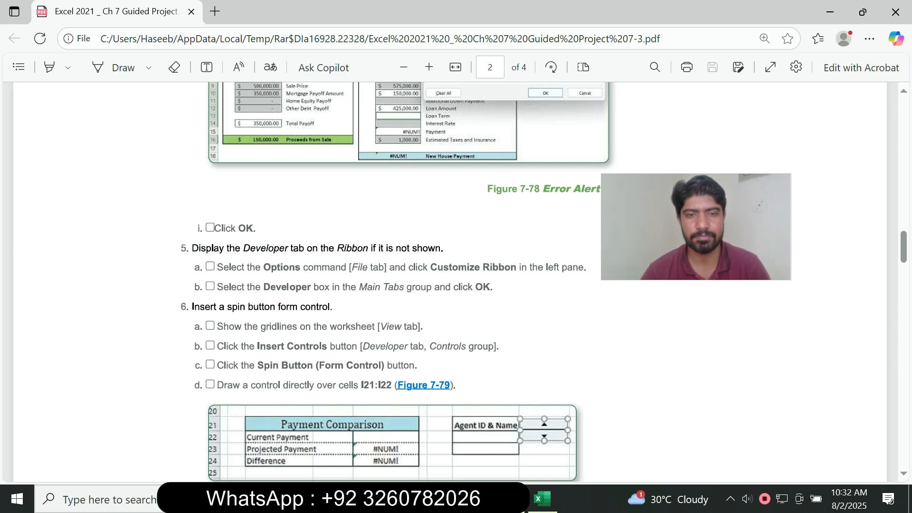
key(alt+Tab)
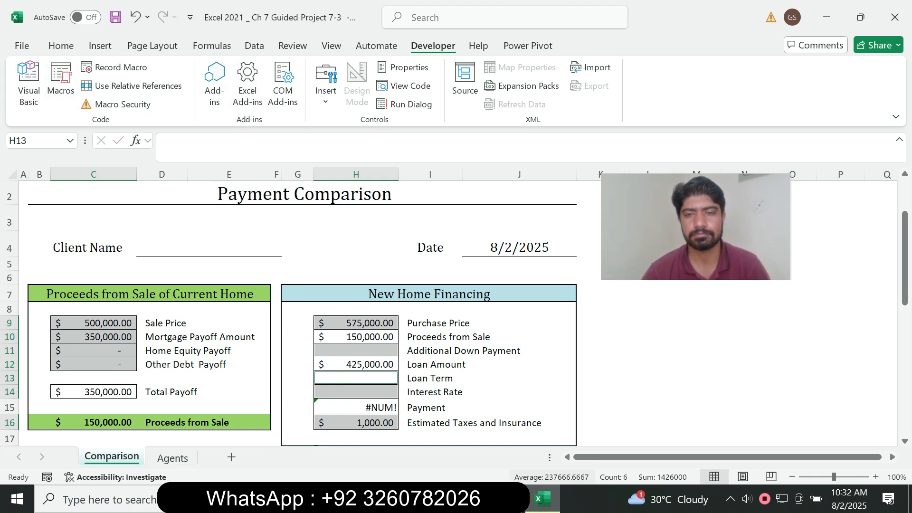
key(alt+Tab)
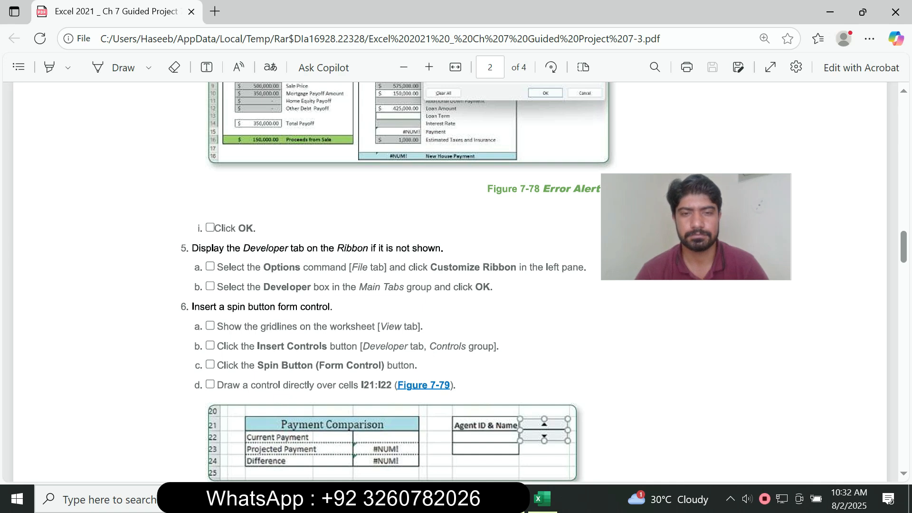
click(543, 499)
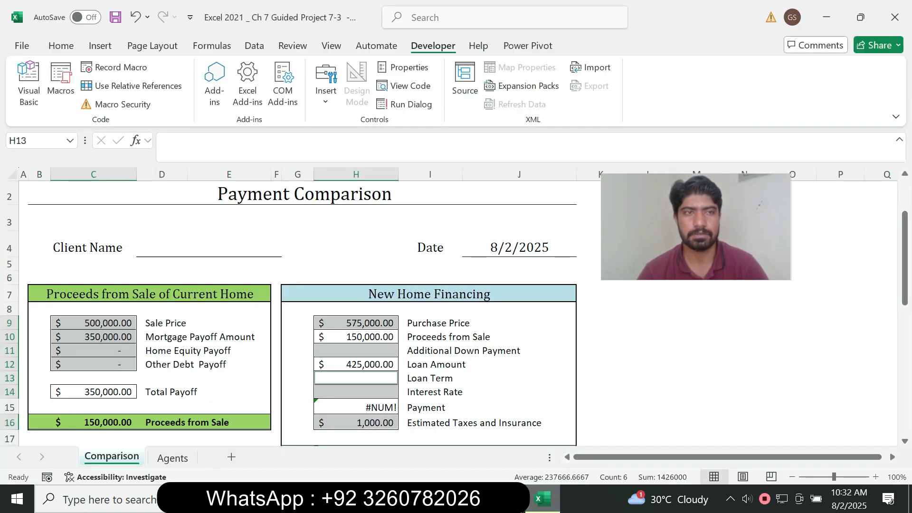
click(22, 45)
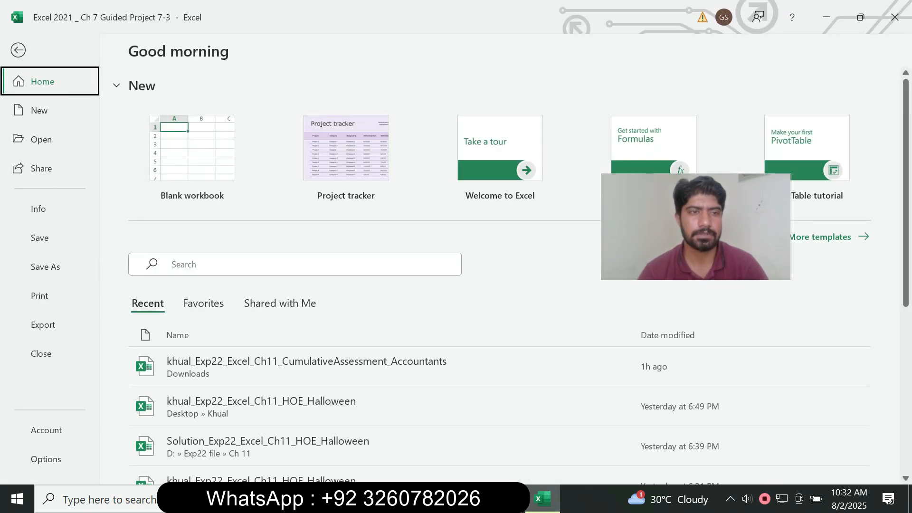
key(alt+Tab)
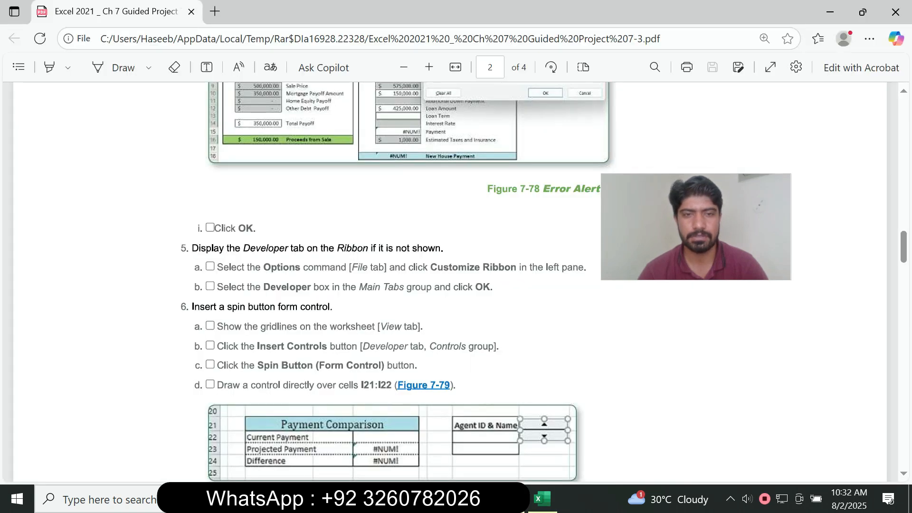
key(alt+Tab)
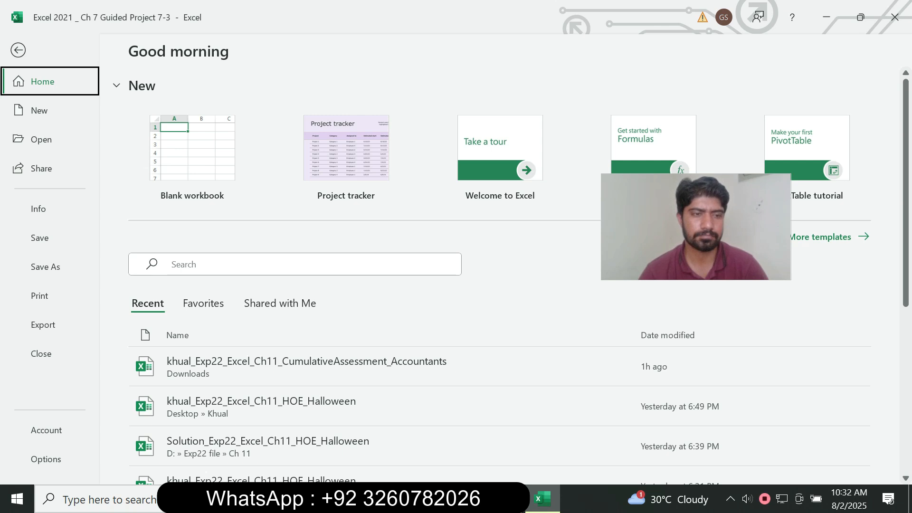
click(46, 459)
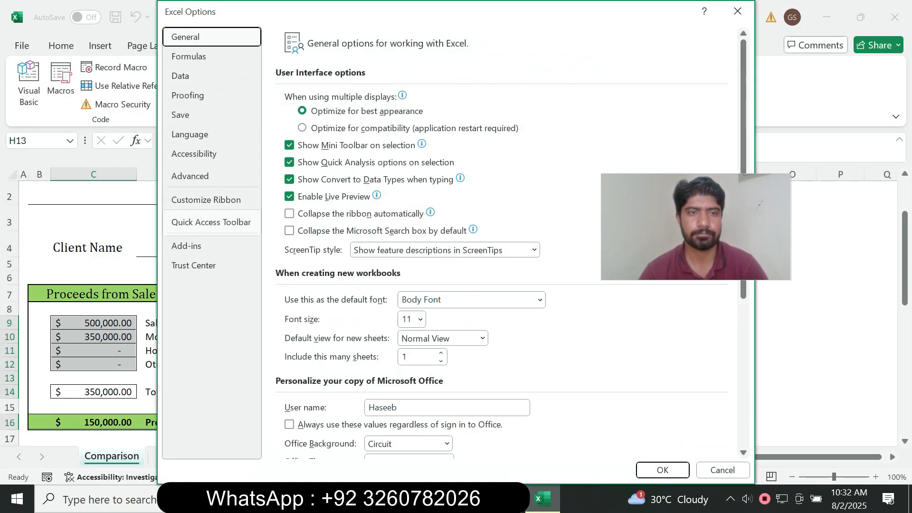
click(206, 200)
Step: Check the PDF, verify in Excel that Developer is enabled among the Main Tabs, and accept the ribbon settings
key(alt+Tab)
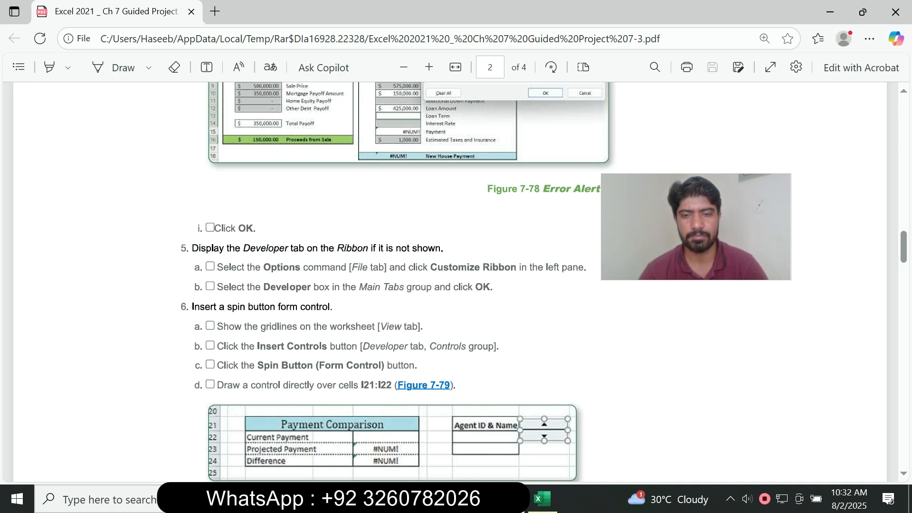
click(543, 498)
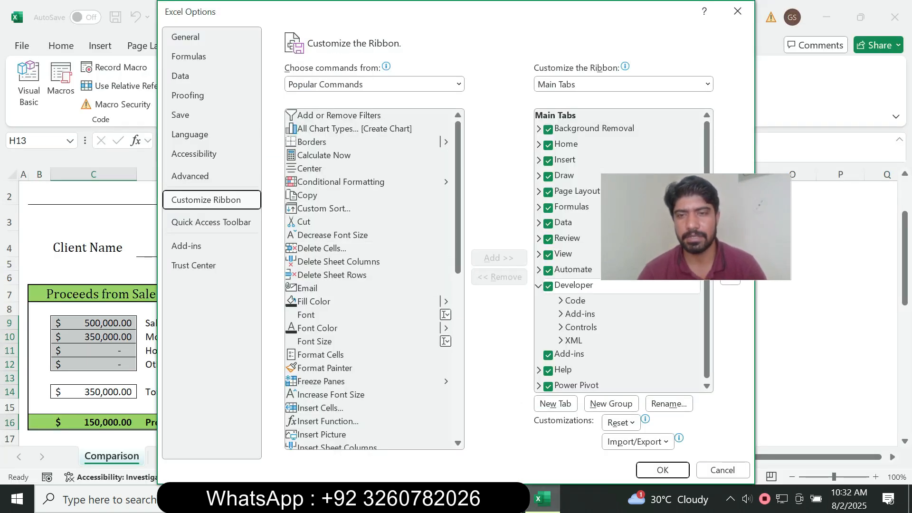
click(663, 470)
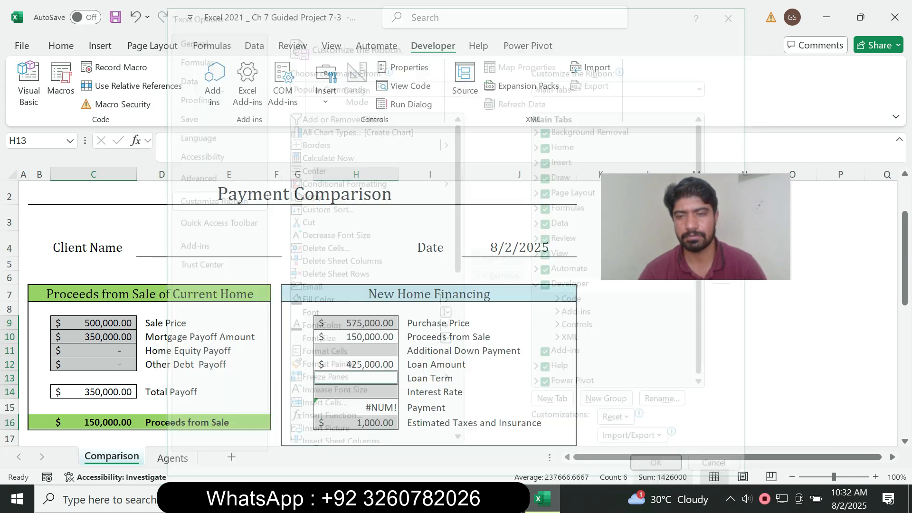
Step: Read instruction 6 and Figure 7-79 in the PDF, and locate the Agent ID & Name block on the Comparison sheet in Excel
key(alt+Tab)
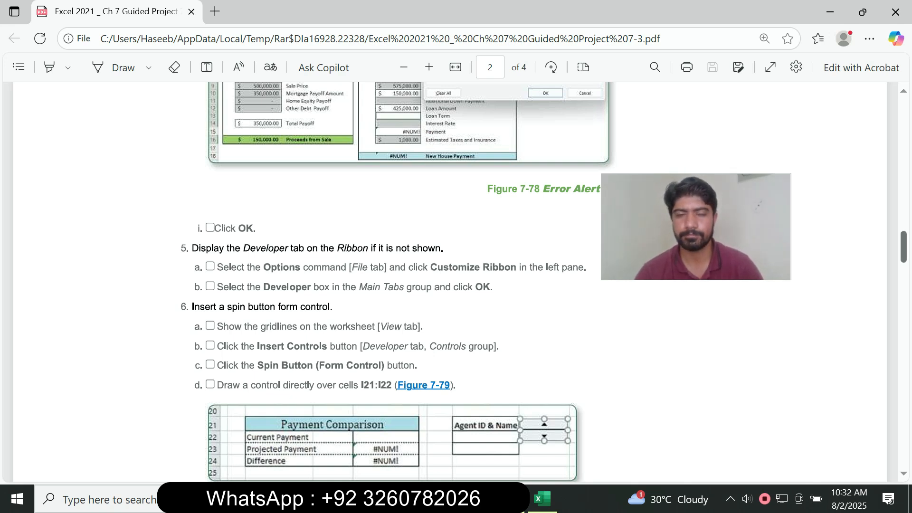
scroll(410, 281, down, 1)
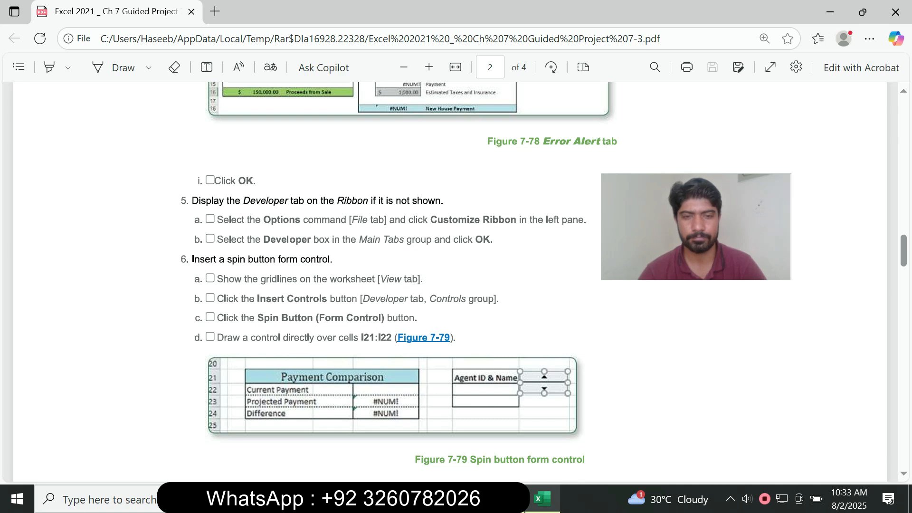
click(542, 499)
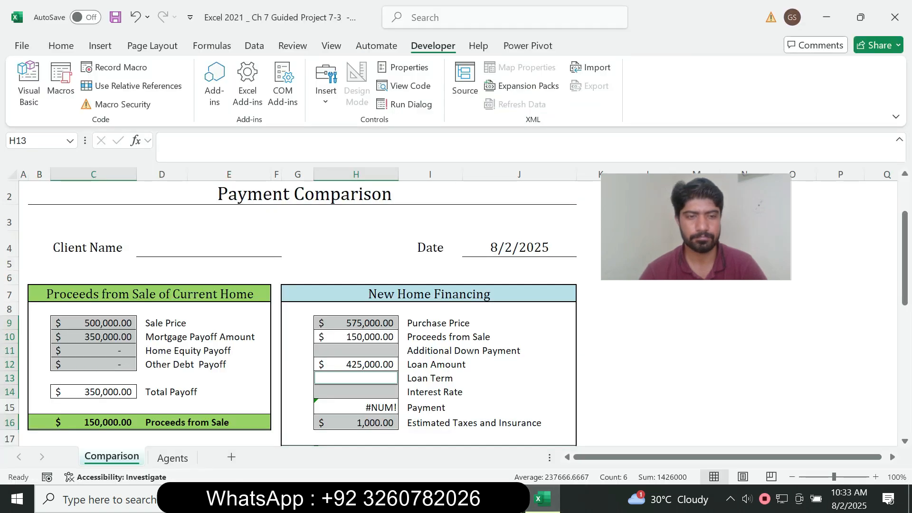
drag(906, 258, 905, 339)
Step: Following Figure 7-79 in the PDF, insert a Spin Button form control over cells I21:I22 in Excel
key(alt+Tab)
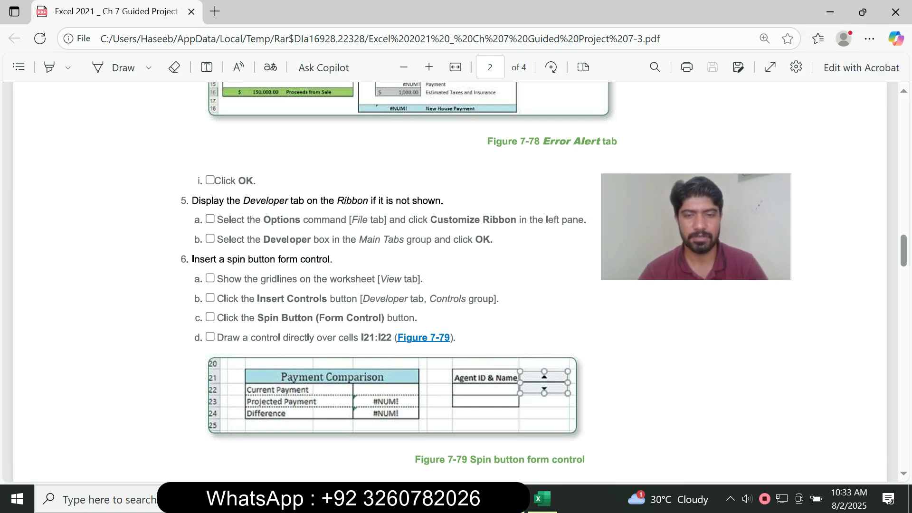
click(542, 499)
click(326, 83)
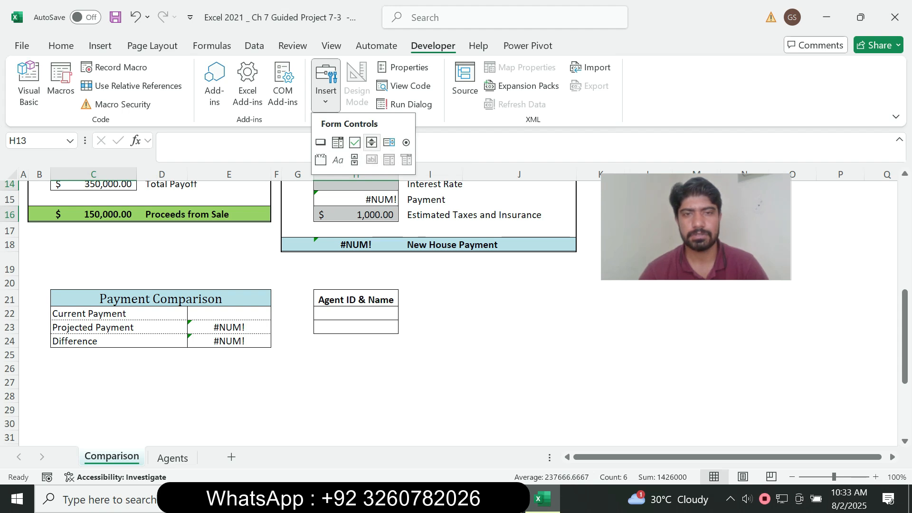
click(372, 143)
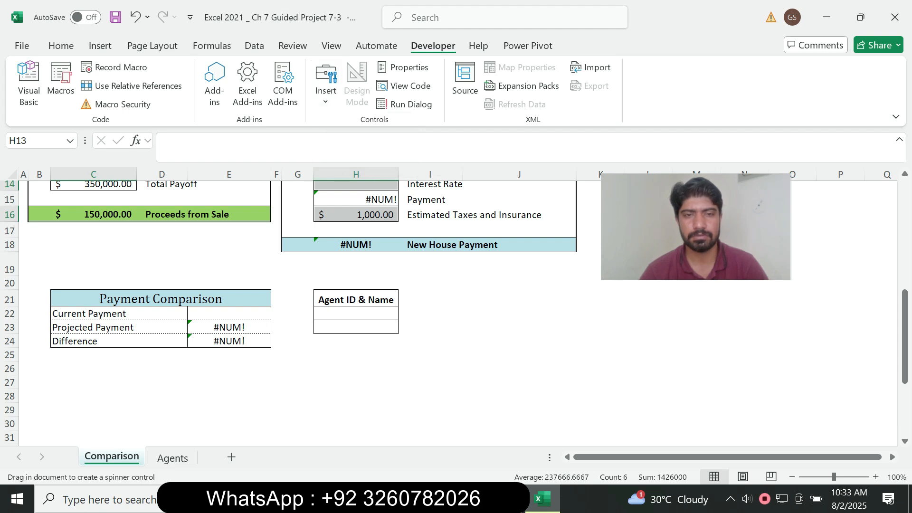
click(521, 510)
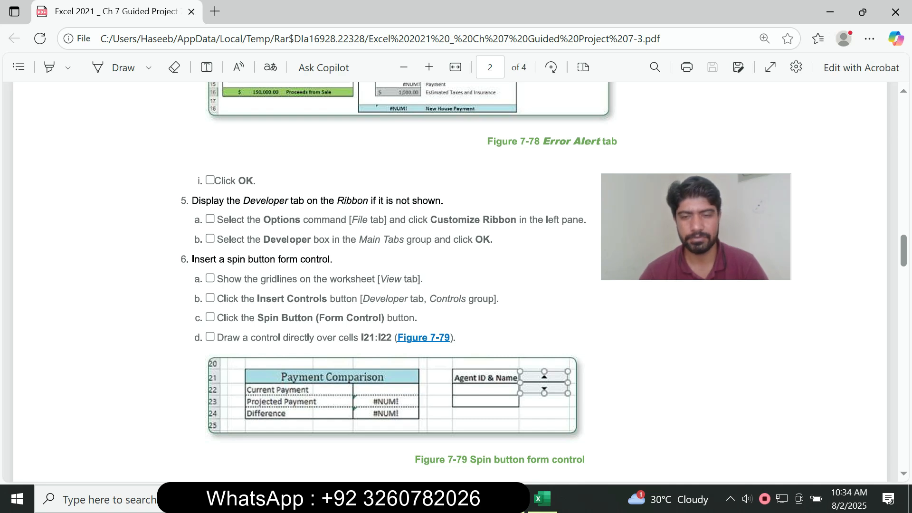
key(alt+Tab)
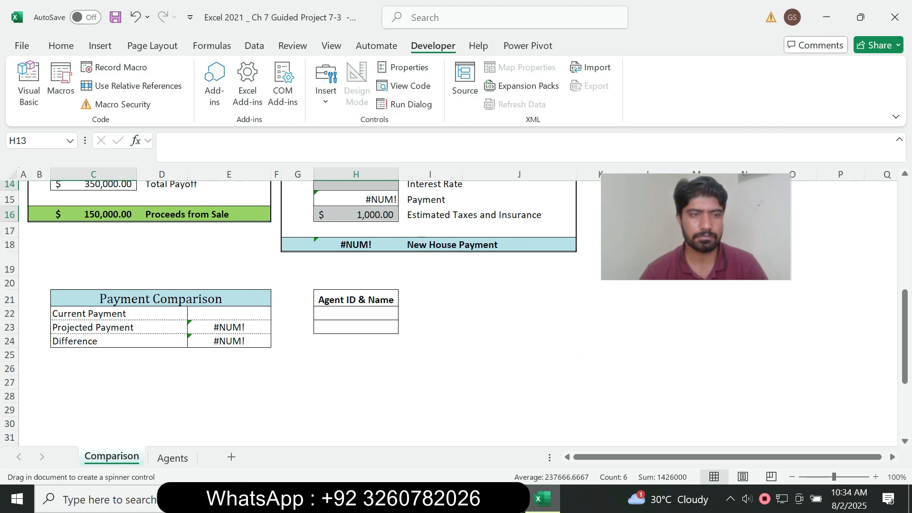
key(alt+Tab)
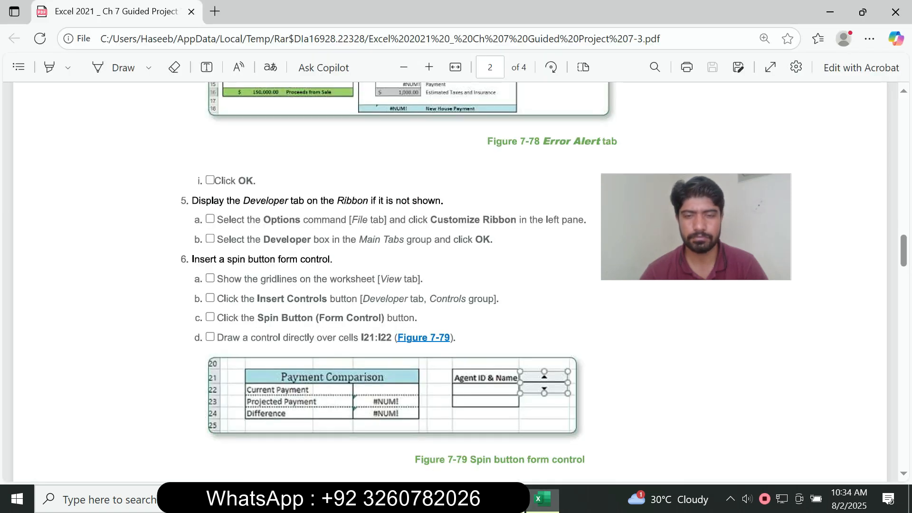
key(alt+Tab)
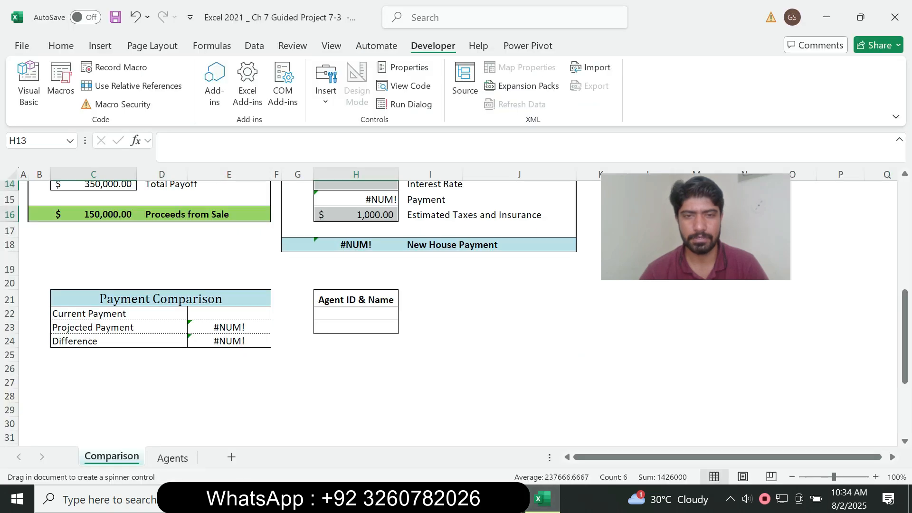
drag(404, 292, 462, 320)
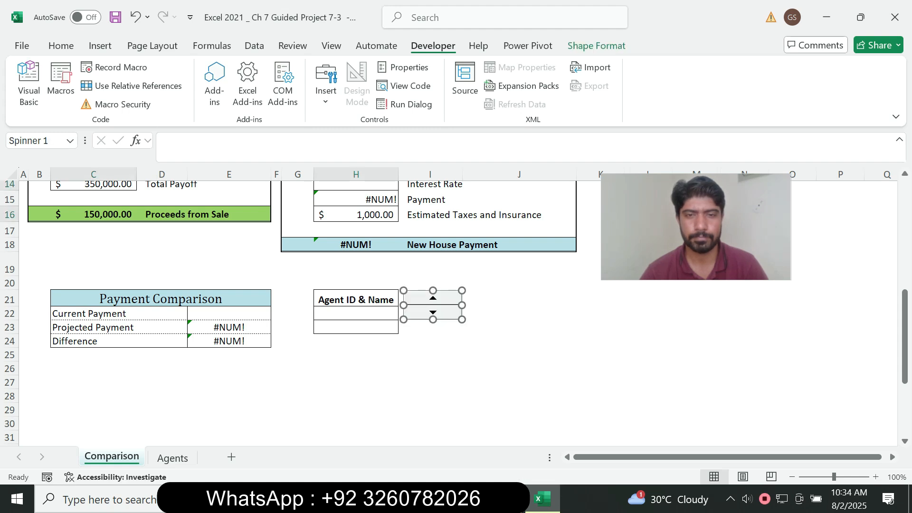
Step: Read instructions 6e to 6h in the PDF and open the spin button's Format Control settings in Excel
key(alt+Tab)
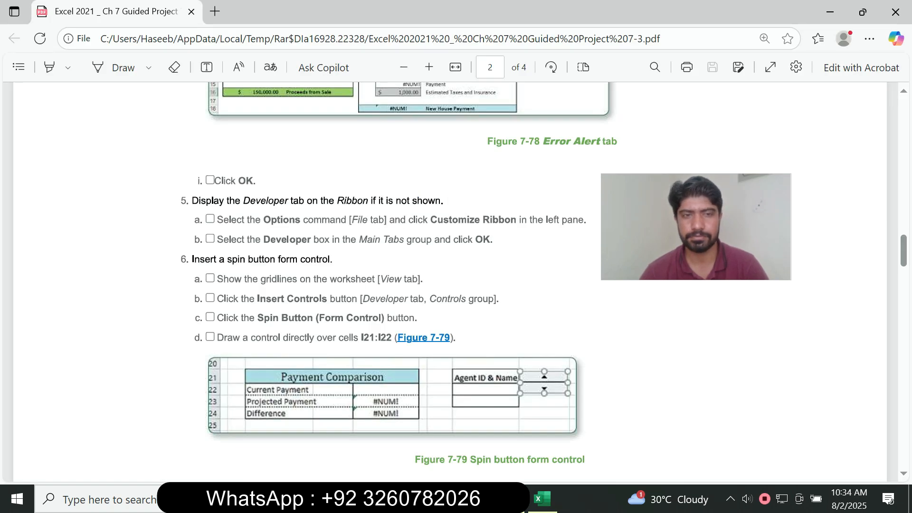
scroll(450, 281, down, 6)
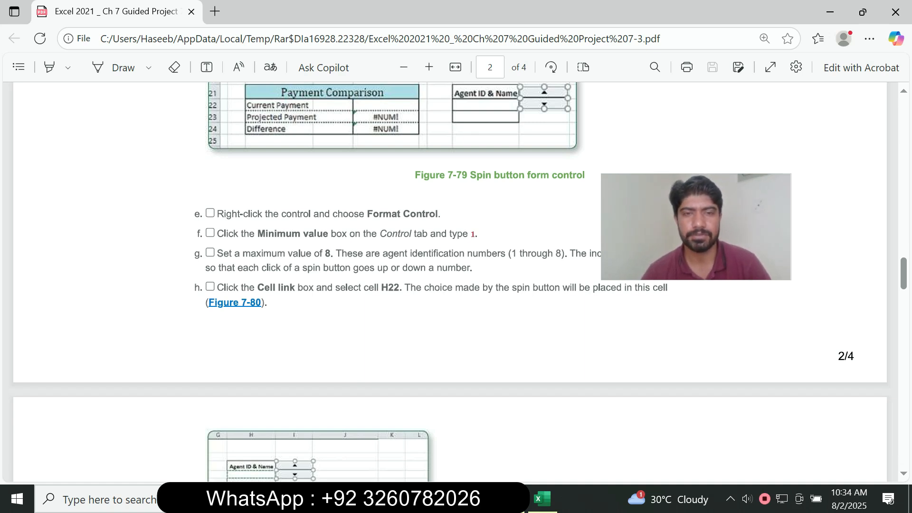
click(541, 499)
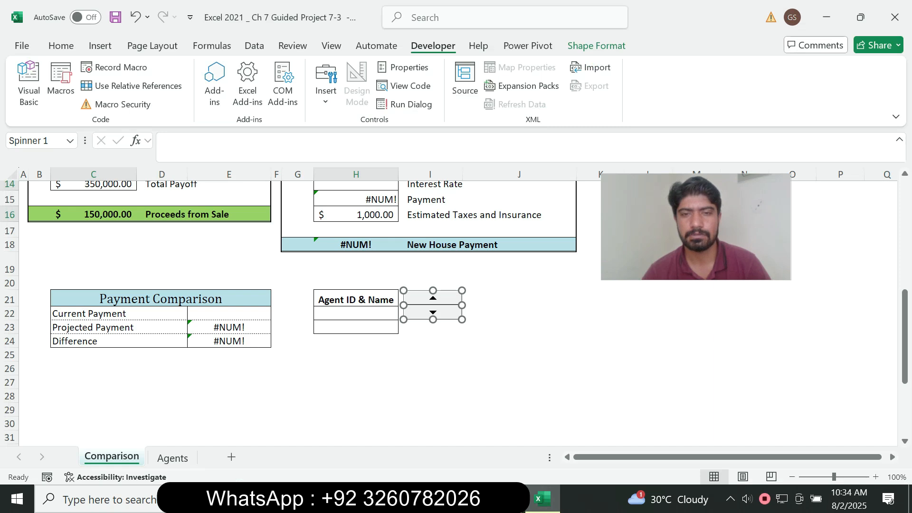
right_click(446, 299)
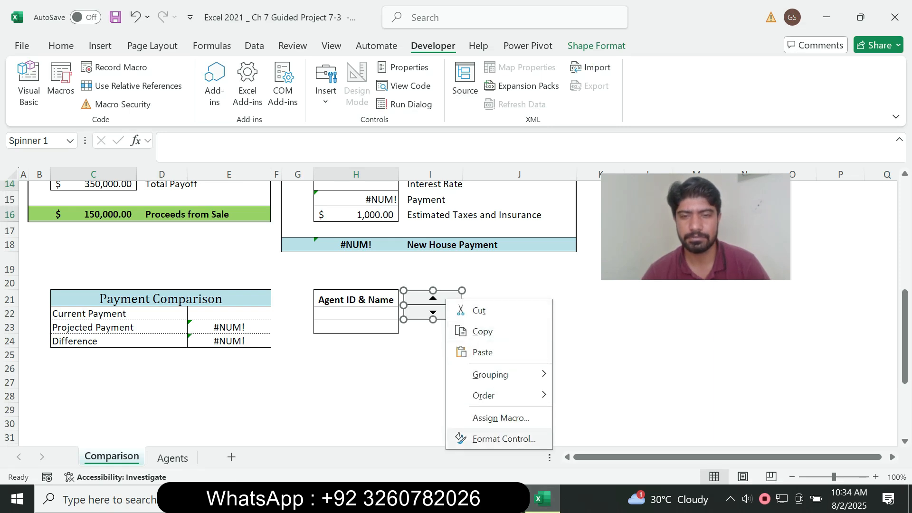
click(503, 439)
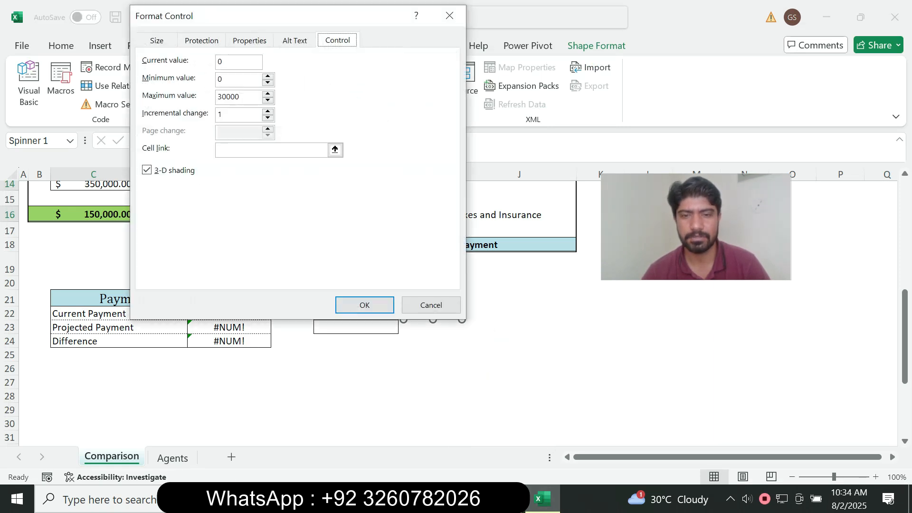
Step: Check instruction 6f in the PDF and set the spin button's minimum value to 1 in Excel
key(alt+Tab)
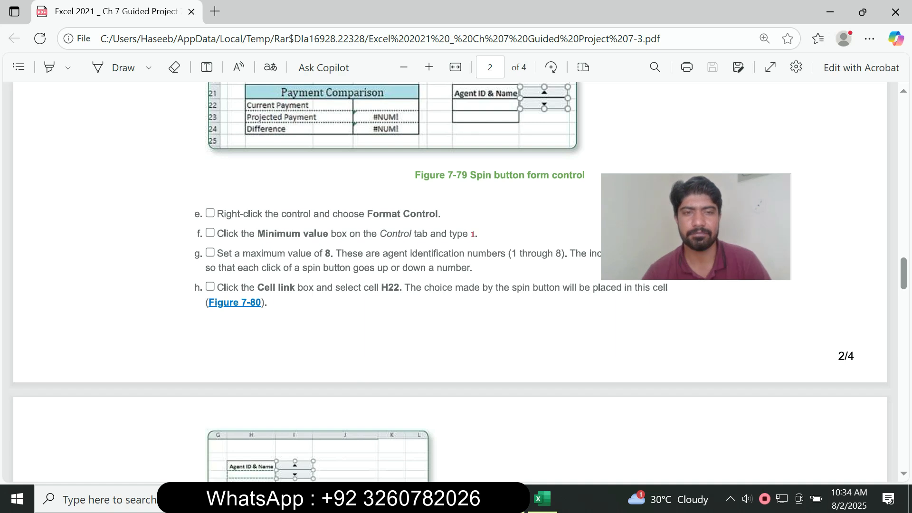
key(alt+Tab)
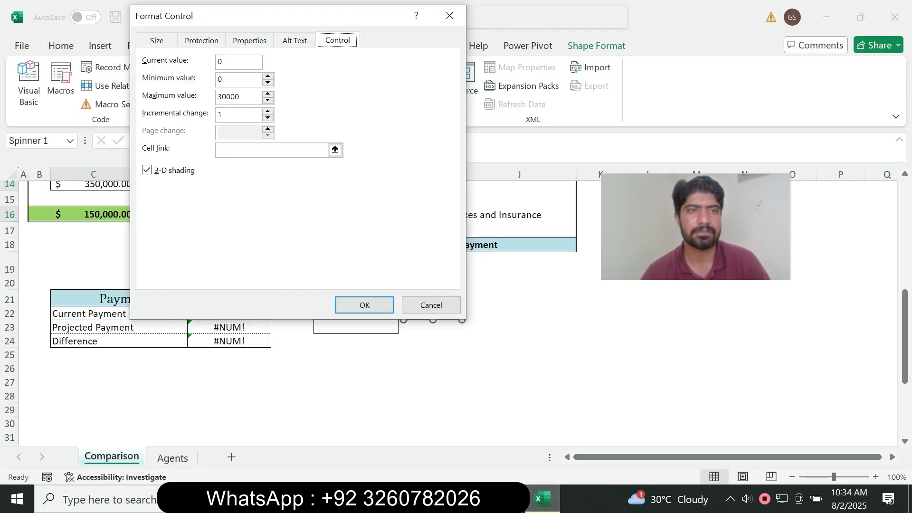
key(Tab)
key(Tab)
text(1)
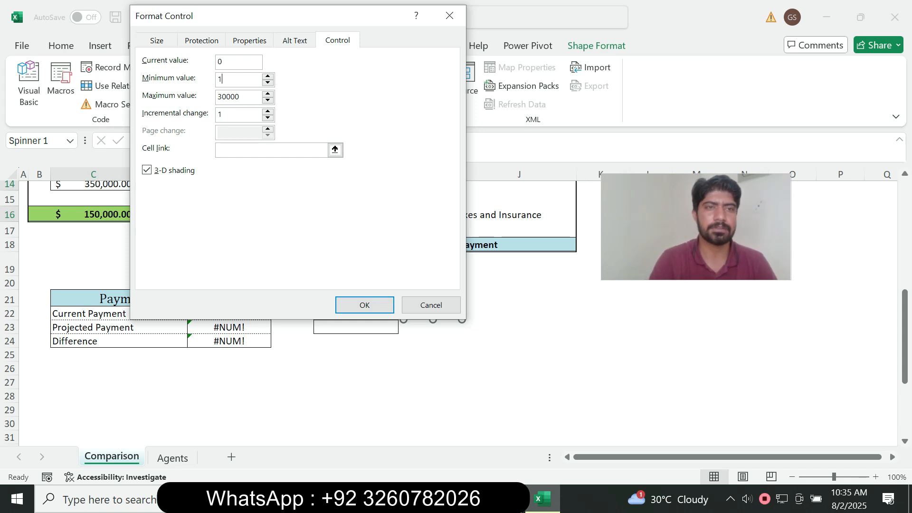
Step: Check instruction 6g in the PDF and set the spin button's maximum value to 8 in Excel
key(alt+Tab)
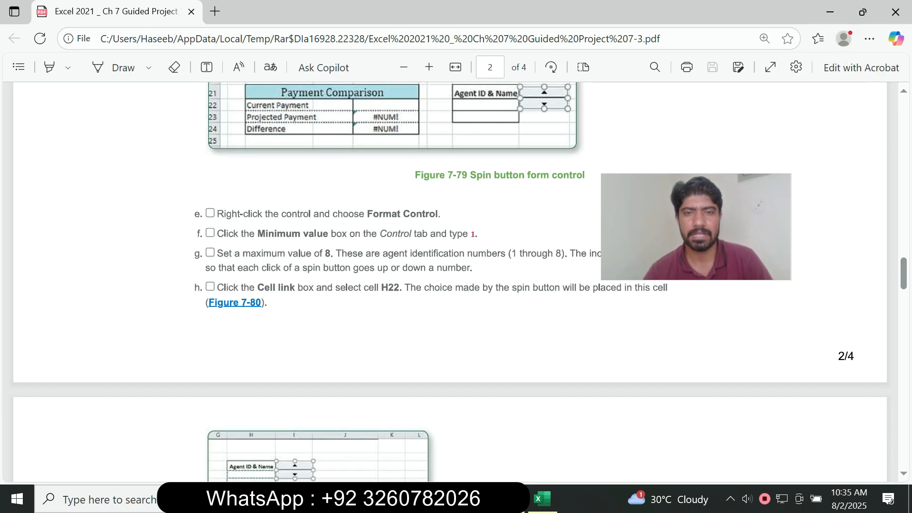
key(alt+Tab)
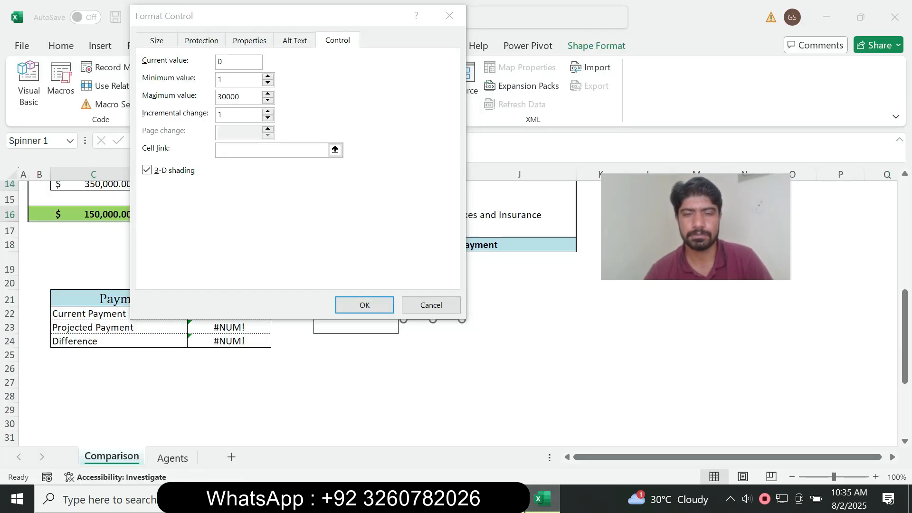
key(alt+Tab)
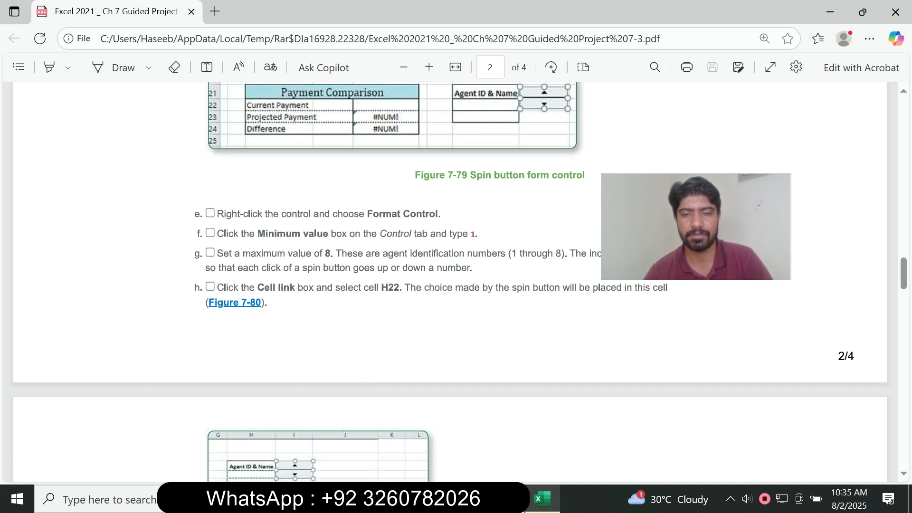
key(alt+Tab)
key(Tab)
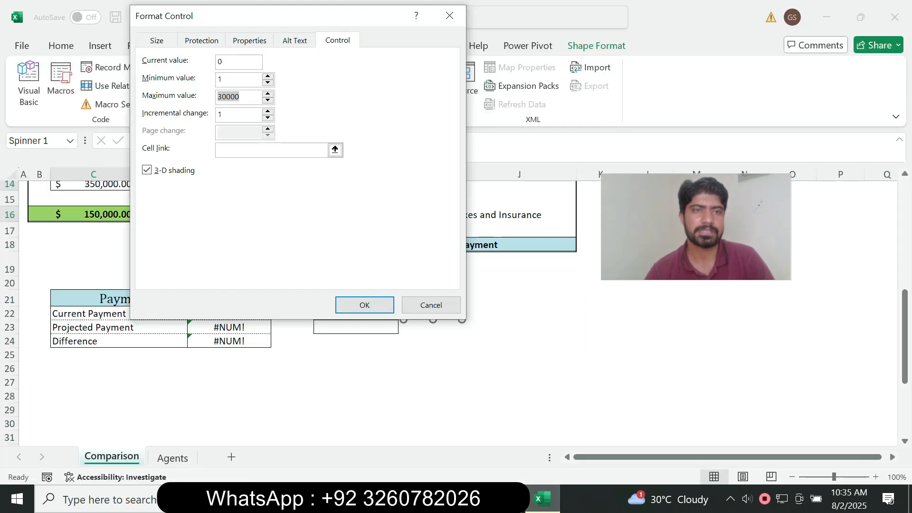
text(8)
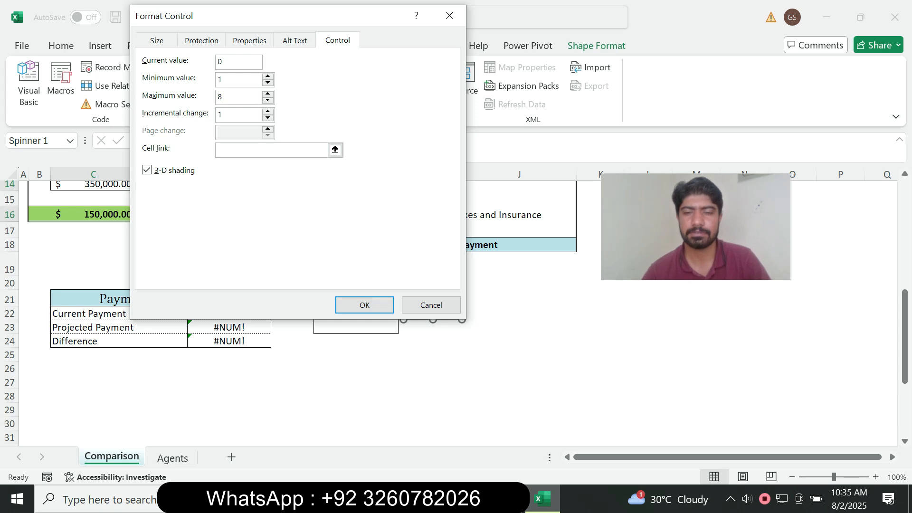
Step: Following instruction 6h in the PDF, link the spin button to cell H22 in Excel
key(alt+Tab)
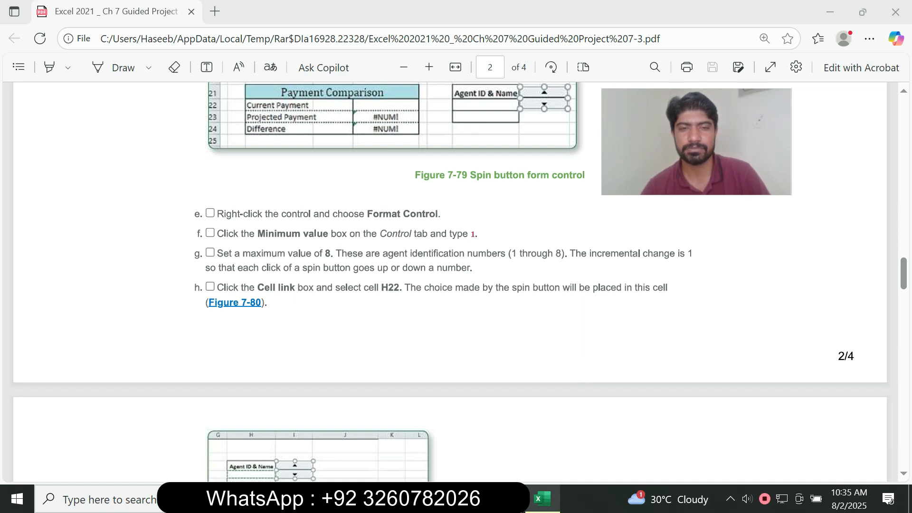
click(542, 498)
click(285, 150)
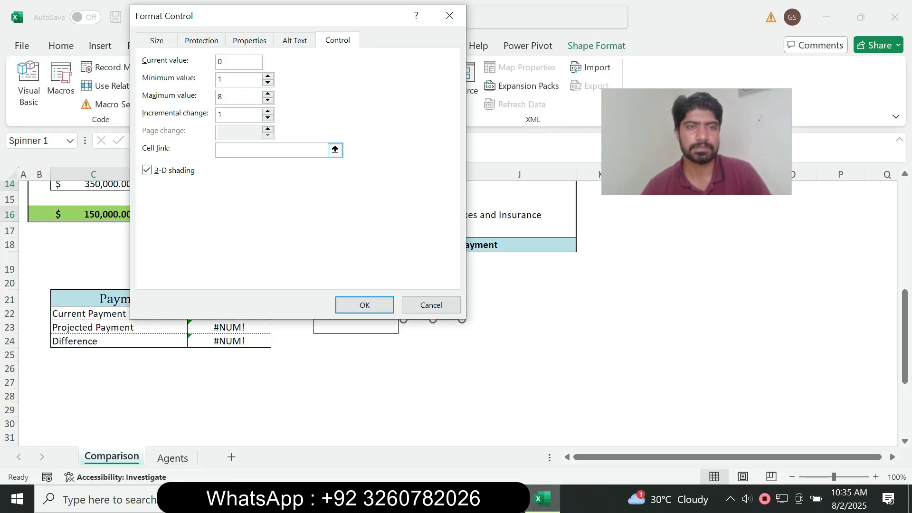
key(alt+Tab)
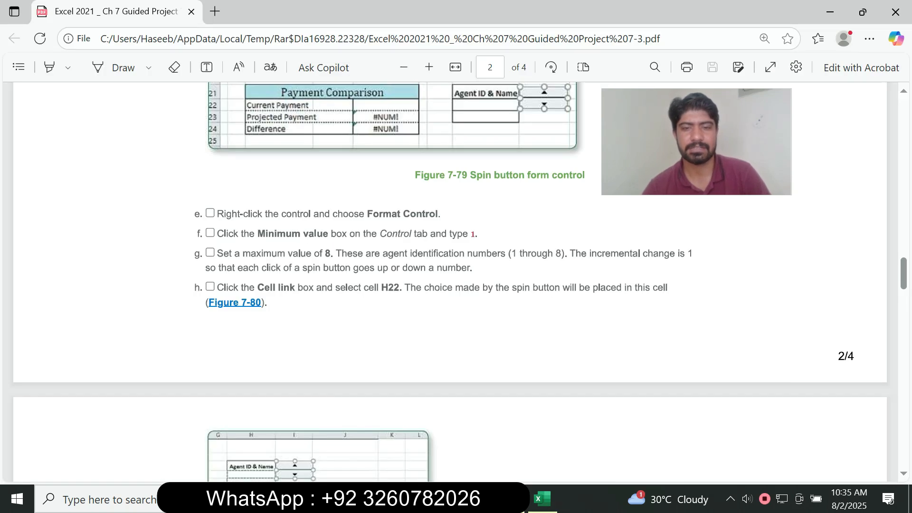
click(541, 498)
drag(274, 16, 659, 133)
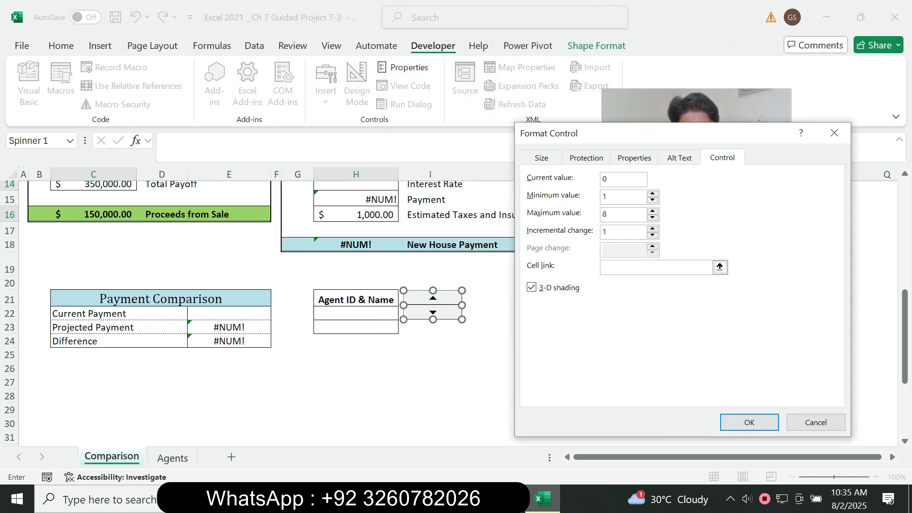
click(355, 313)
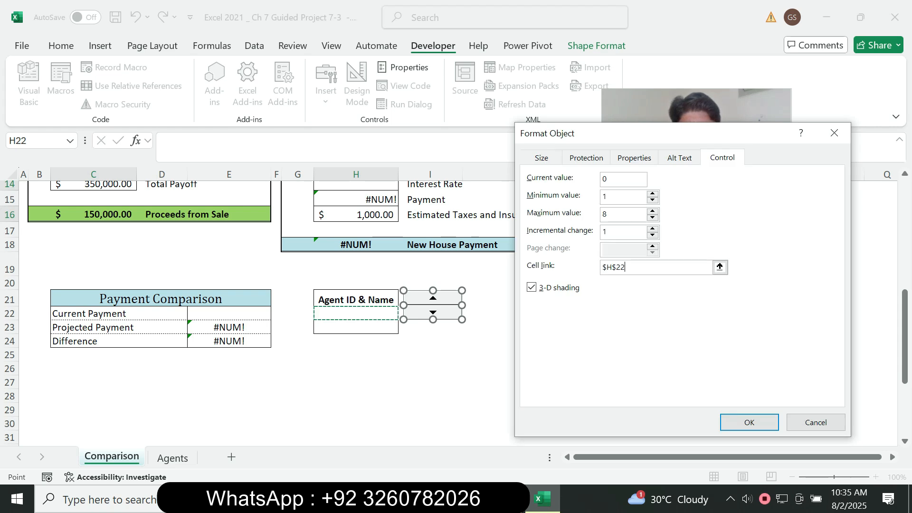
Step: Compare the spin button settings with Figure 7-80 and instruction 6i in the PDF, and apply them in Excel with 3-D shading selected
key(alt+Tab)
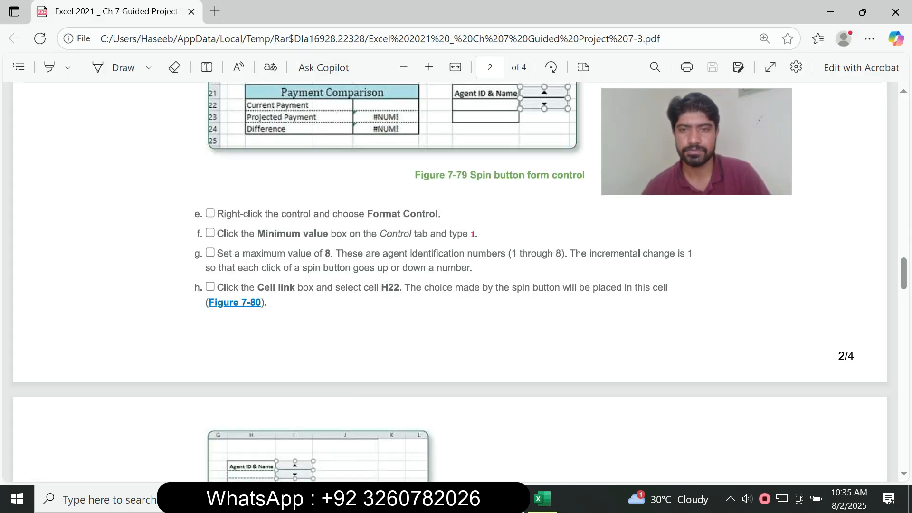
scroll(450, 281, down, 5)
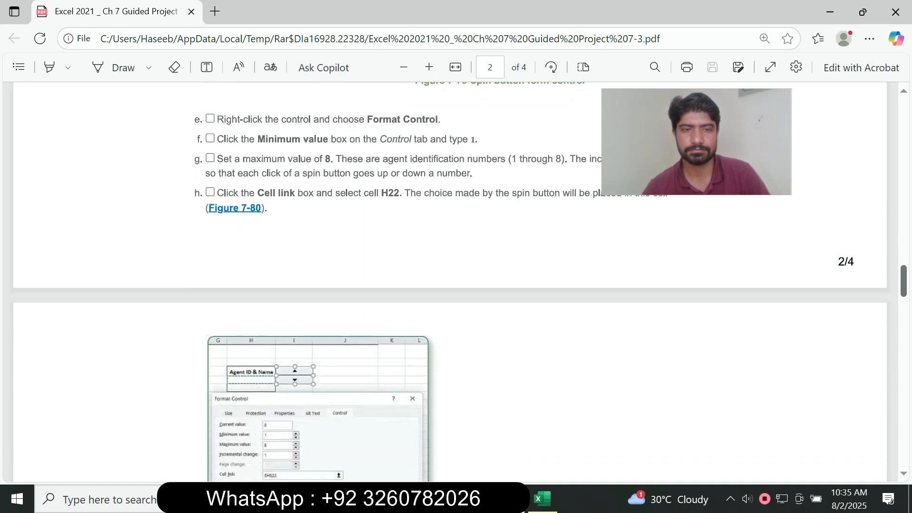
scroll(450, 280, down, 3)
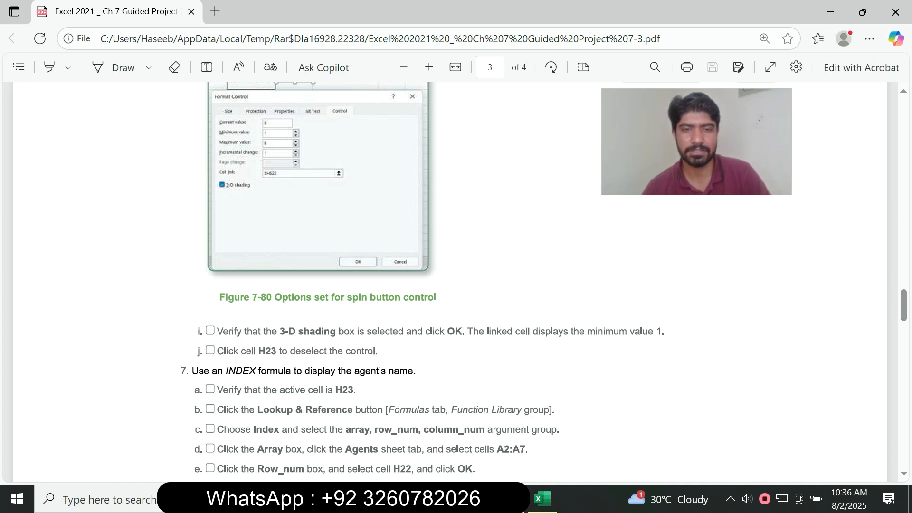
click(542, 499)
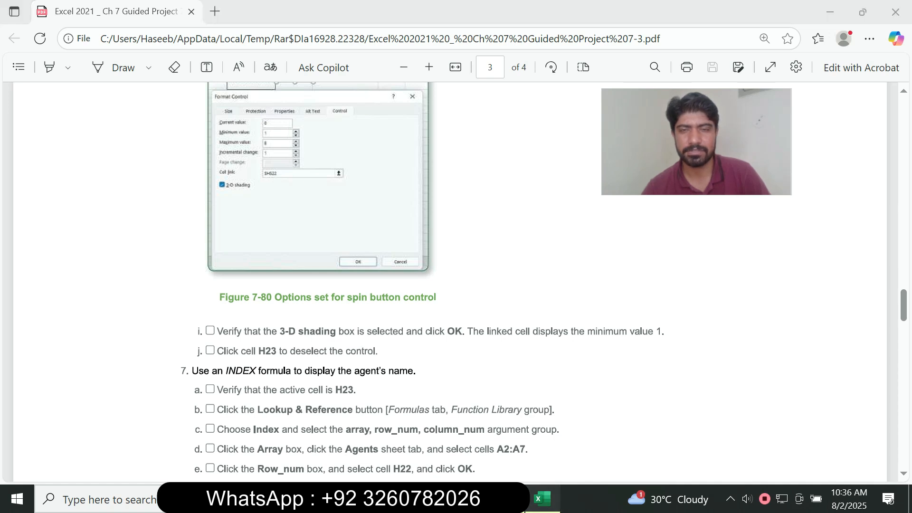
drag(426, 138, 114, 124)
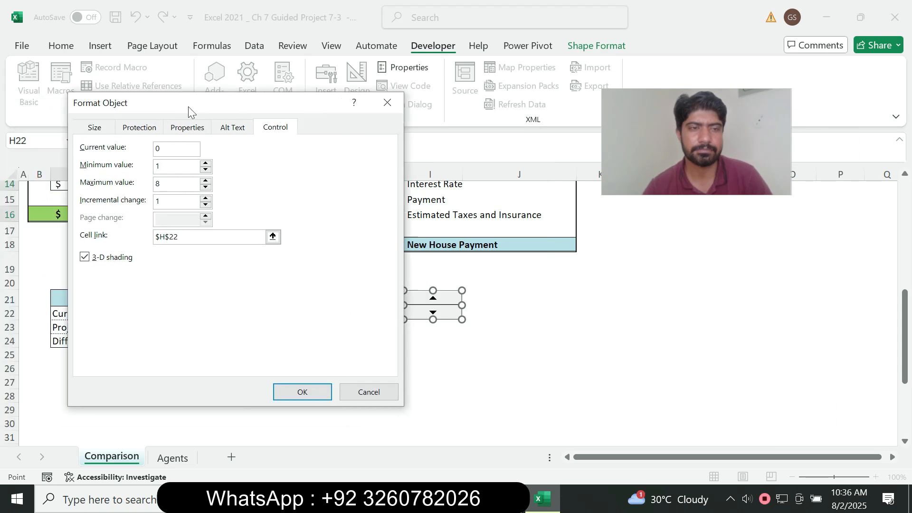
key(alt+Tab)
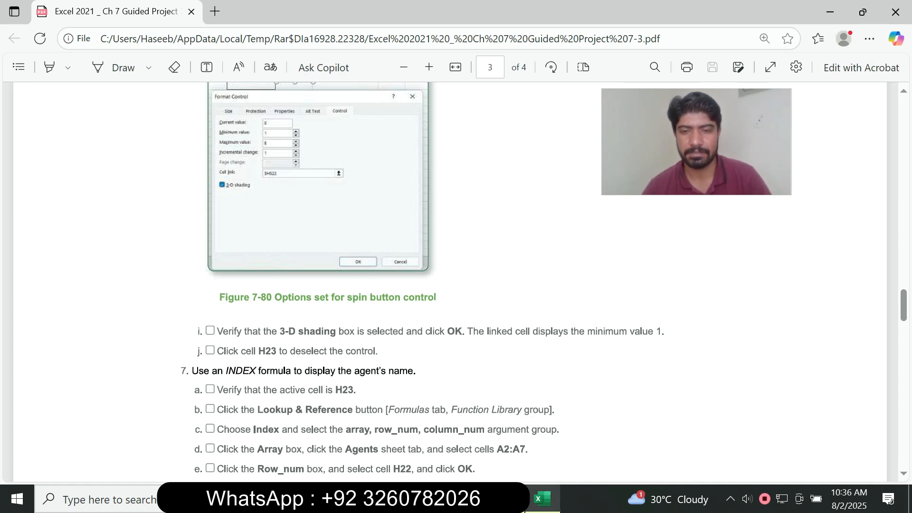
click(542, 498)
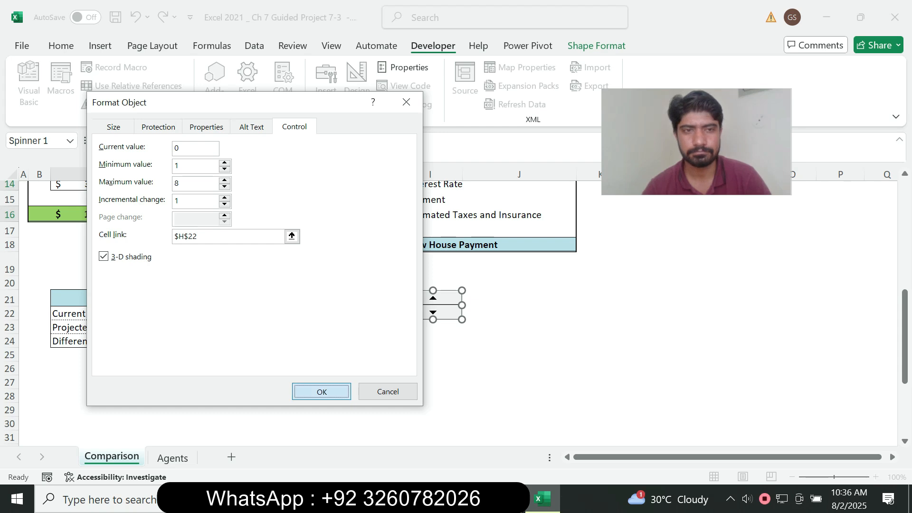
key(Return)
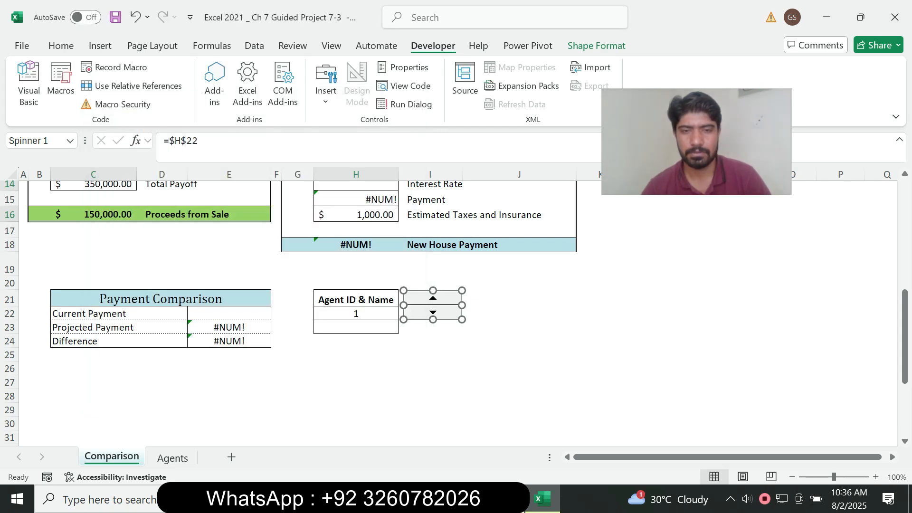
Step: Check instruction 6j in the PDF and select cell H23 in Excel to deselect the spin button
key(alt+Tab)
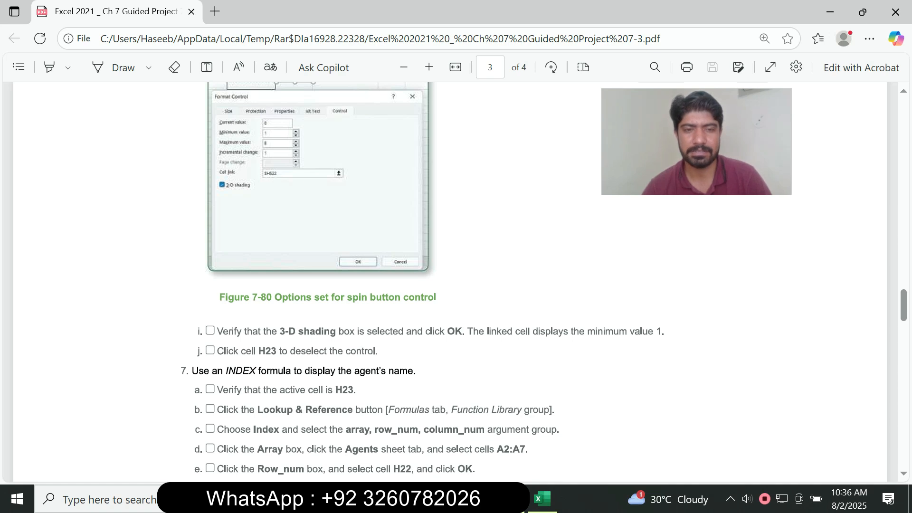
key(alt+Tab)
key(Escape)
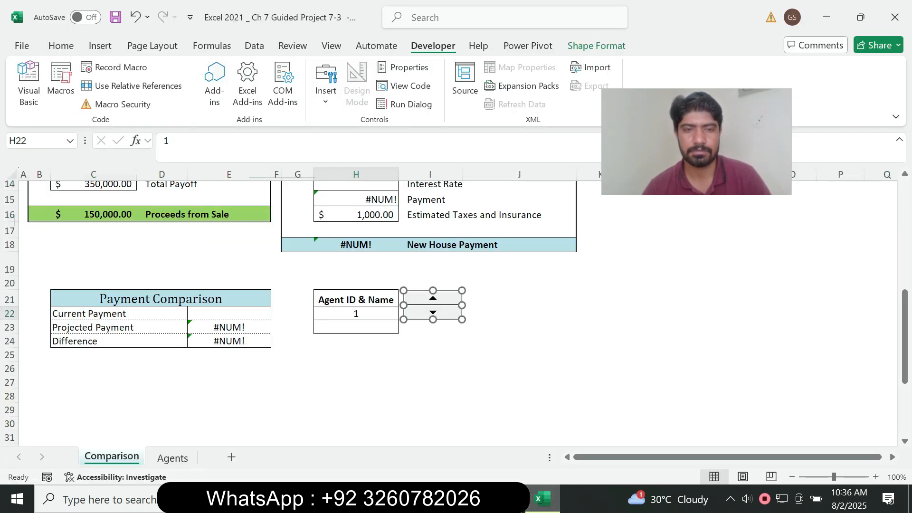
click(356, 327)
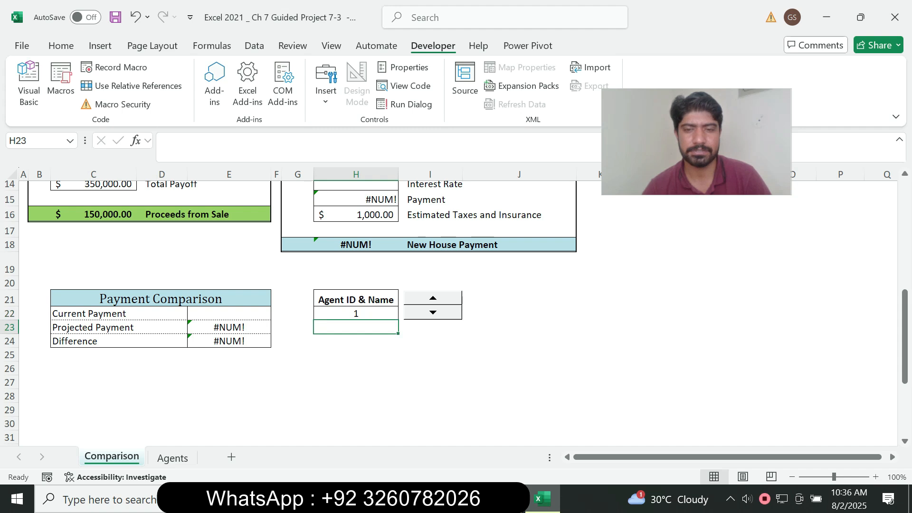
Step: Read instructions 7a to 7g in the PDF about the INDEX formula for the agent's name and return to Excel
key(alt+Tab)
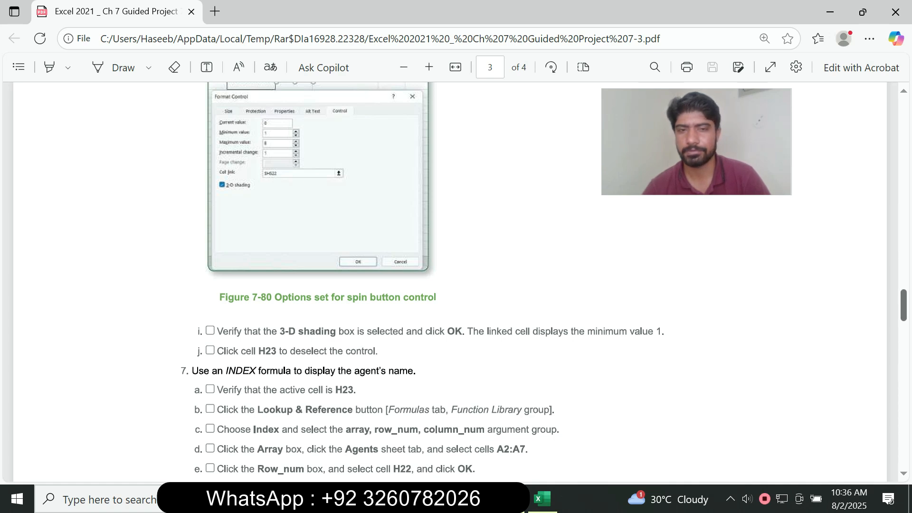
scroll(446, 281, down, 3)
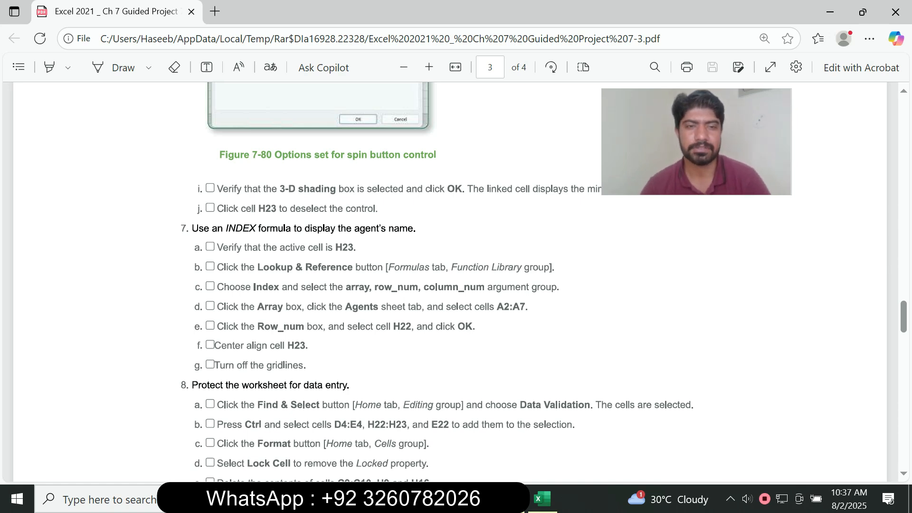
click(542, 499)
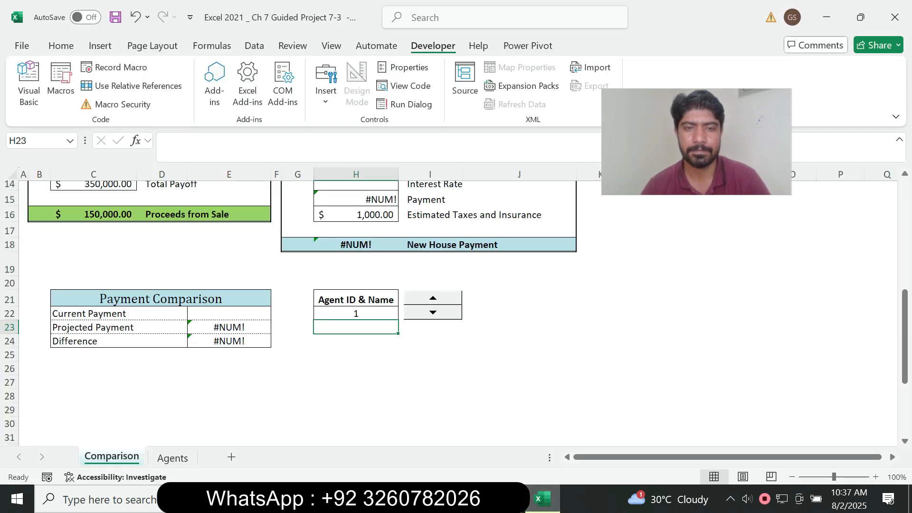
key(alt+Tab)
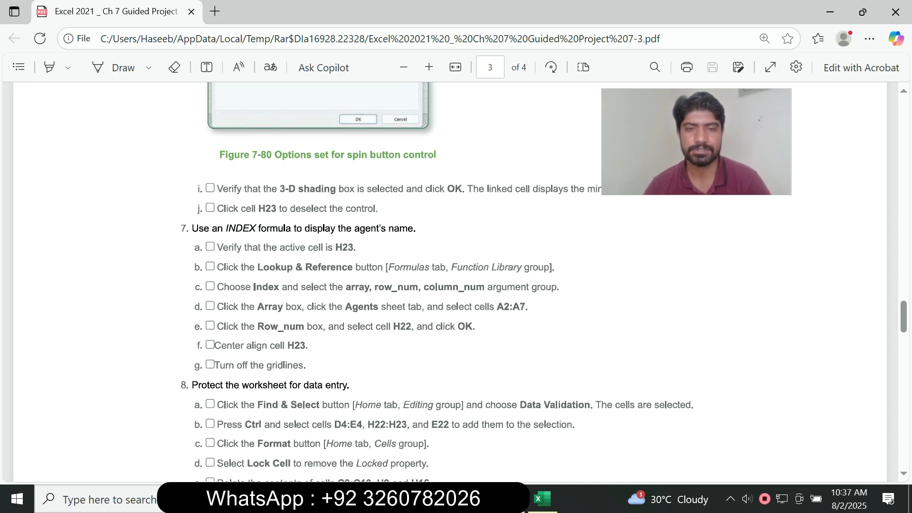
click(543, 499)
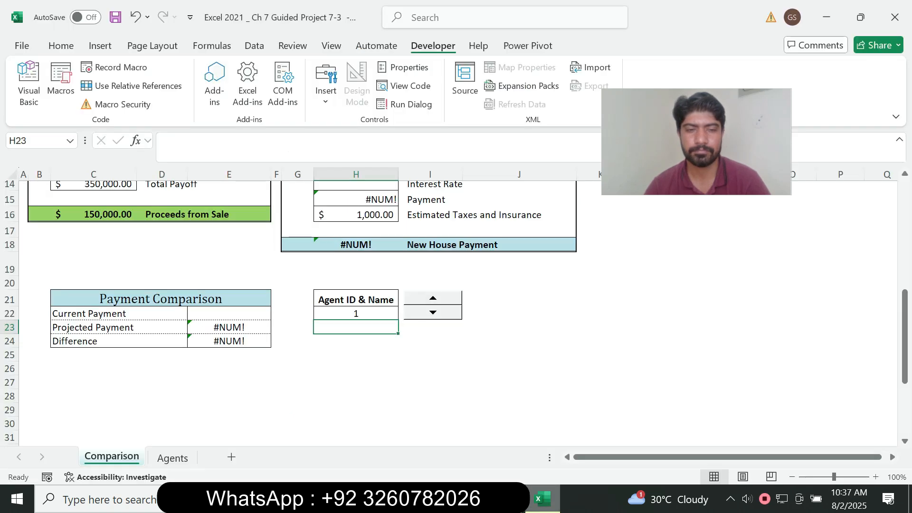
key(alt+Tab)
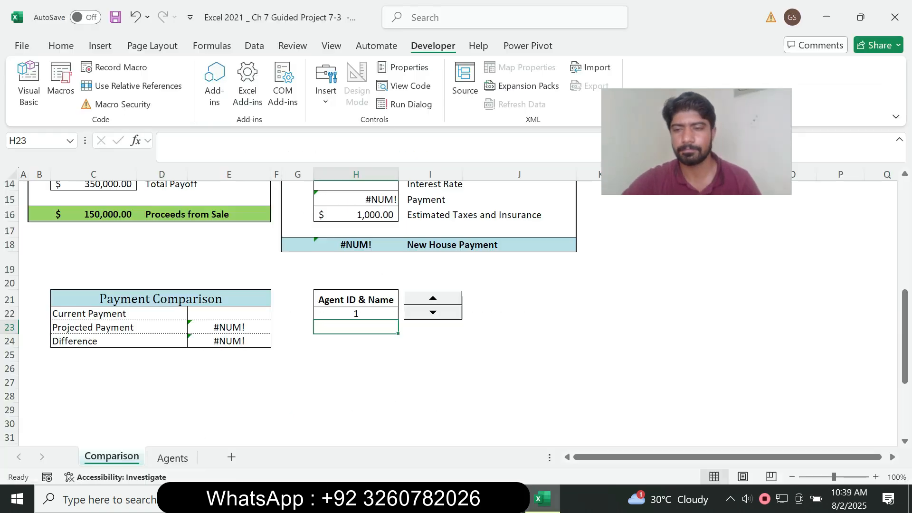
key(alt)
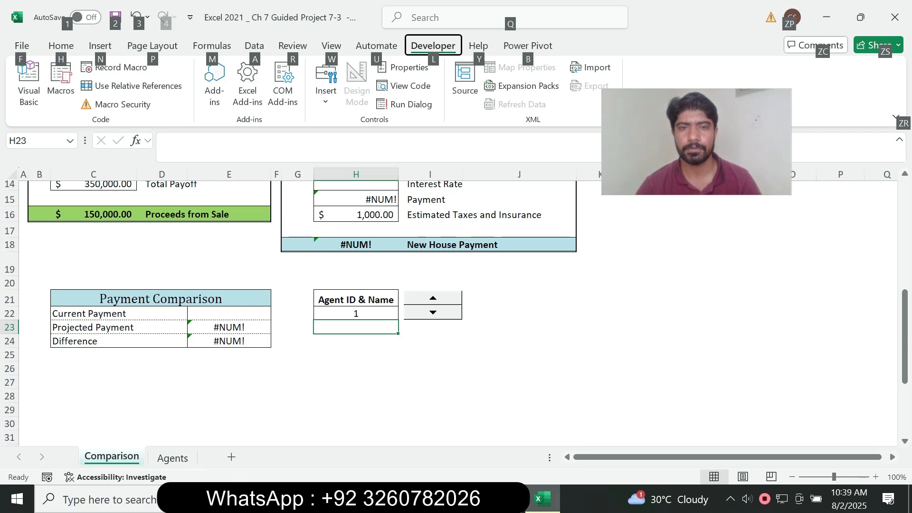
key(alt+Tab)
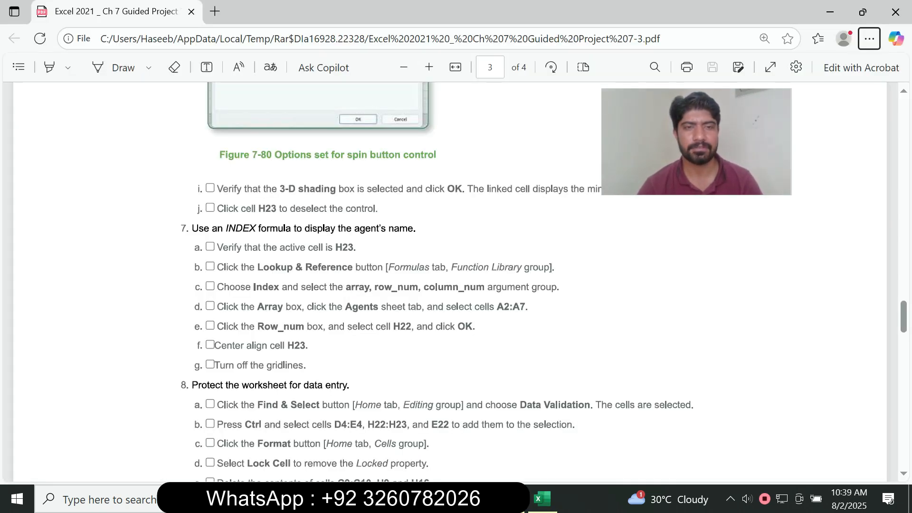
key(alt+Tab)
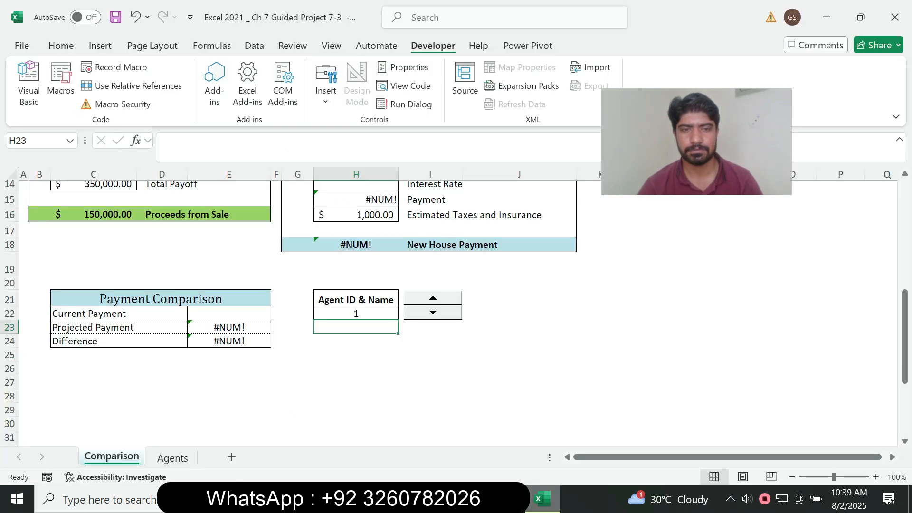
Step: Start an INDEX function in cell H23 of the Comparison sheet
text(=index)
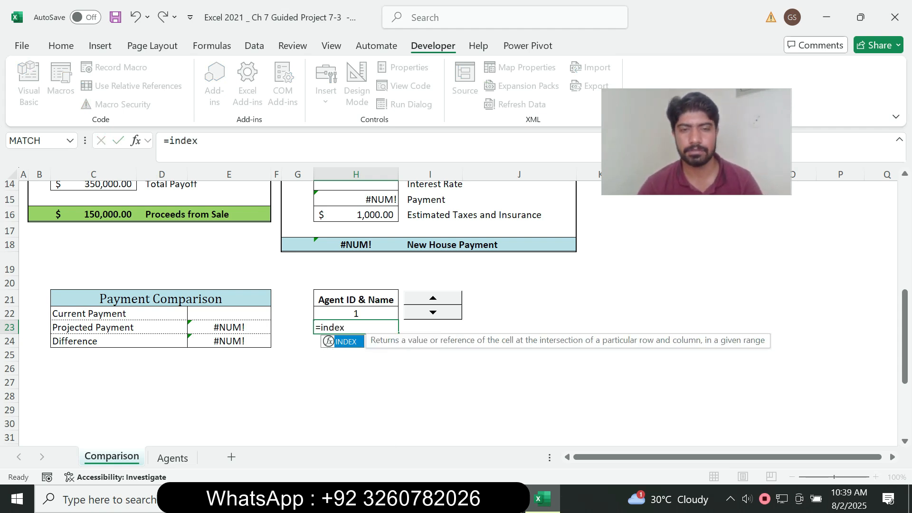
key(Return)
click(356, 327)
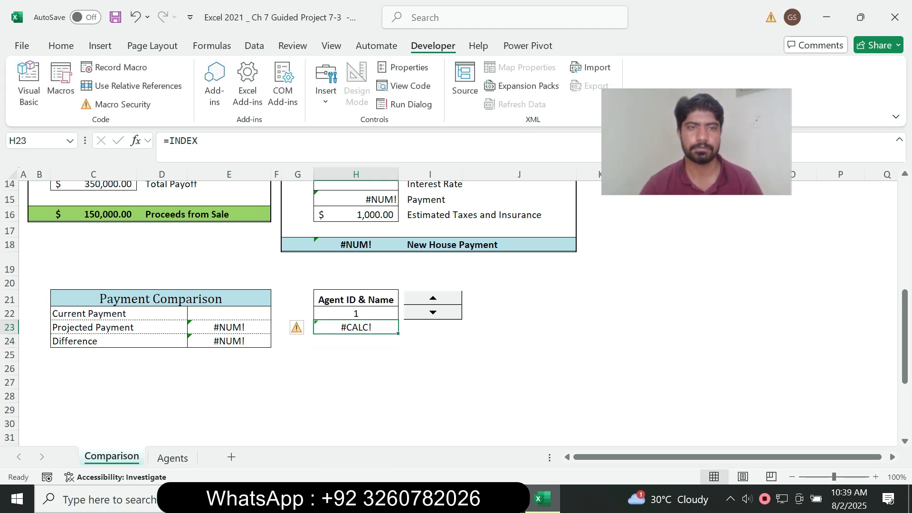
key(F2)
key(BackSpace)
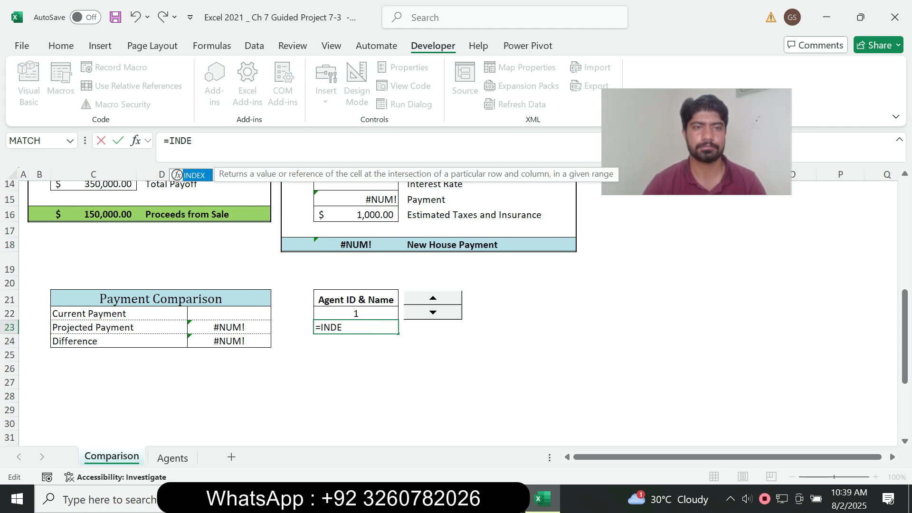
key(Tab)
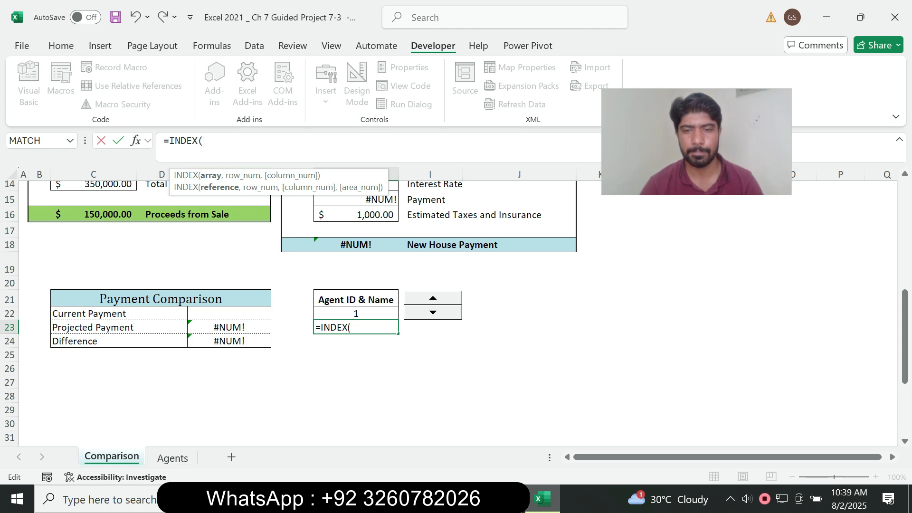
Step: Check instruction 7d in the PDF and set the INDEX array argument to cells A2:A7 on the Agents sheet in Excel
key(alt+Tab)
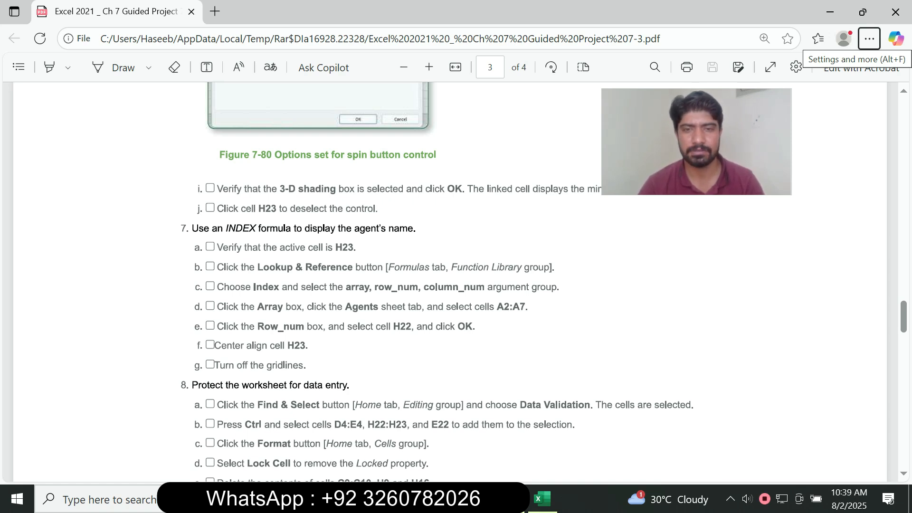
key(alt+Tab)
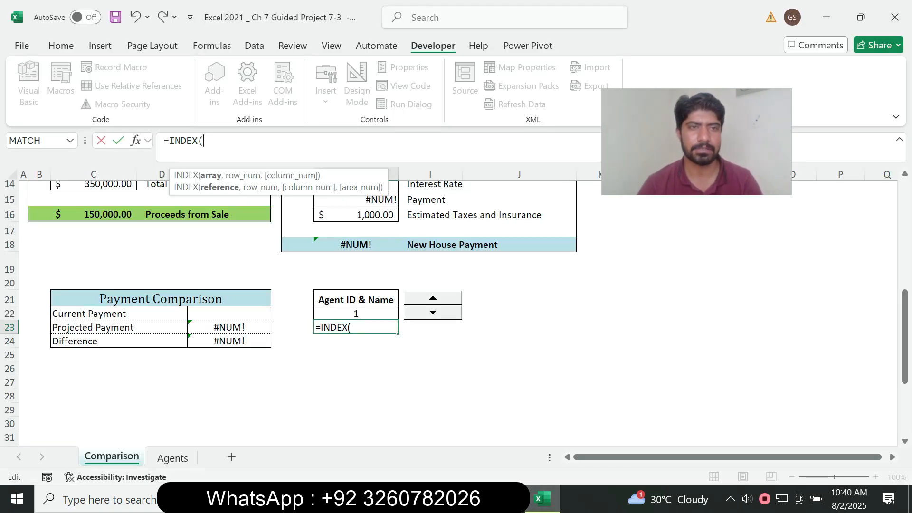
click(172, 458)
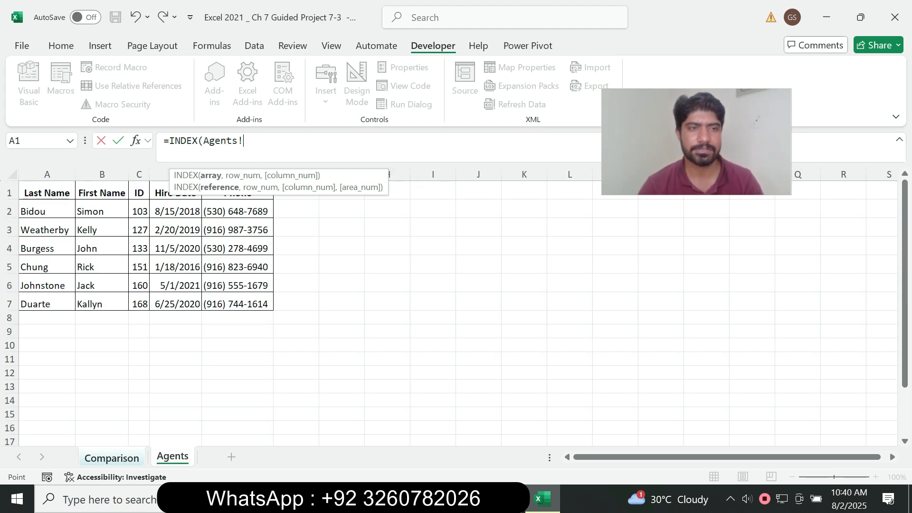
drag(47, 209, 74, 309)
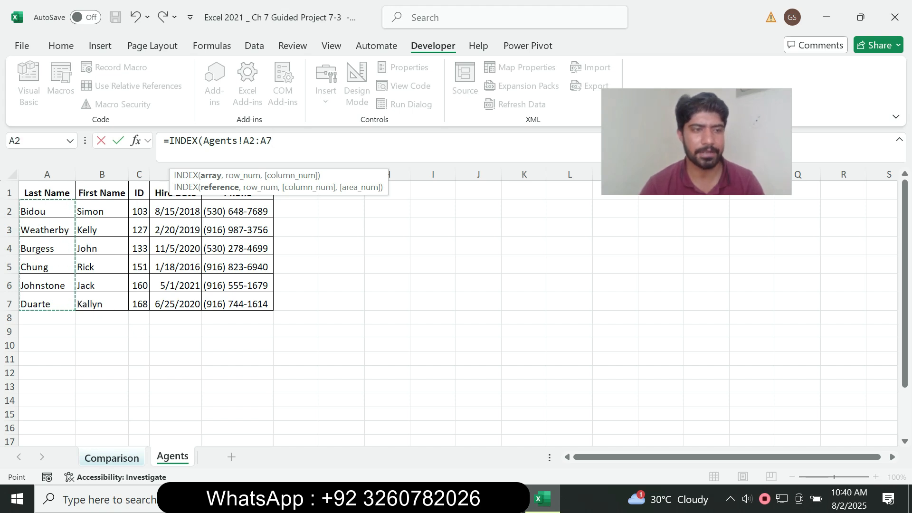
text(,)
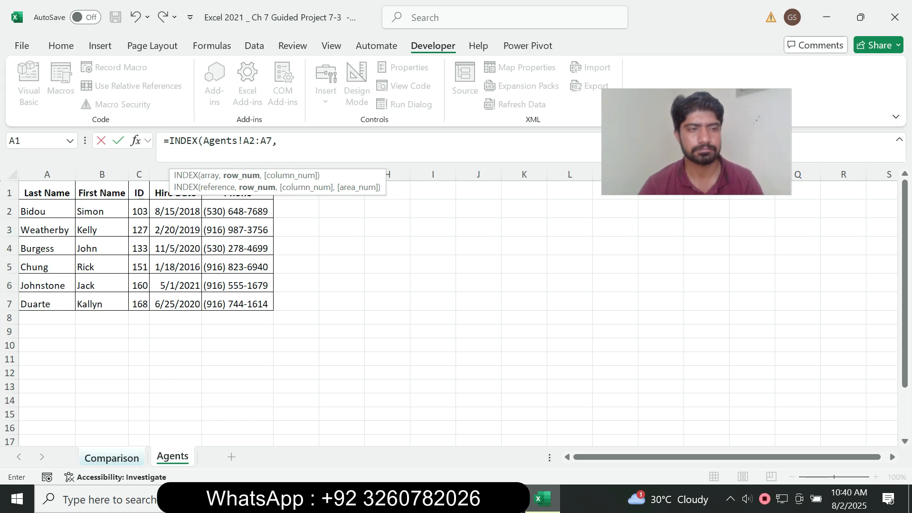
Step: Following instruction 7e in the PDF, use cell H22 on the Comparison sheet as the row number and complete the INDEX formula in Excel
key(alt+Tab)
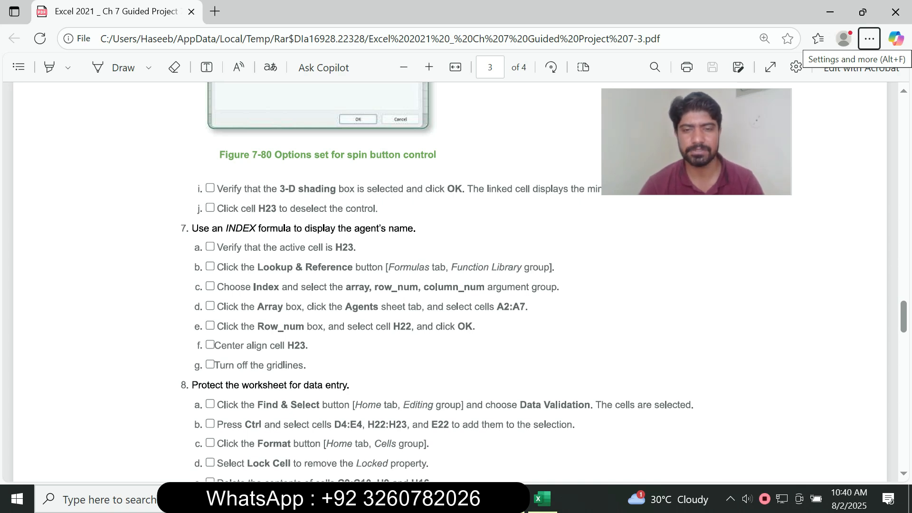
mouse_move(542, 498)
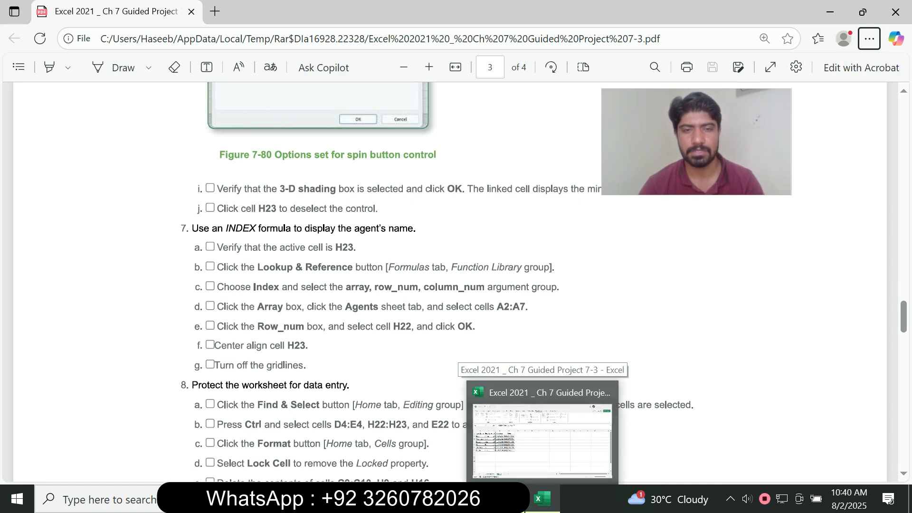
click(543, 442)
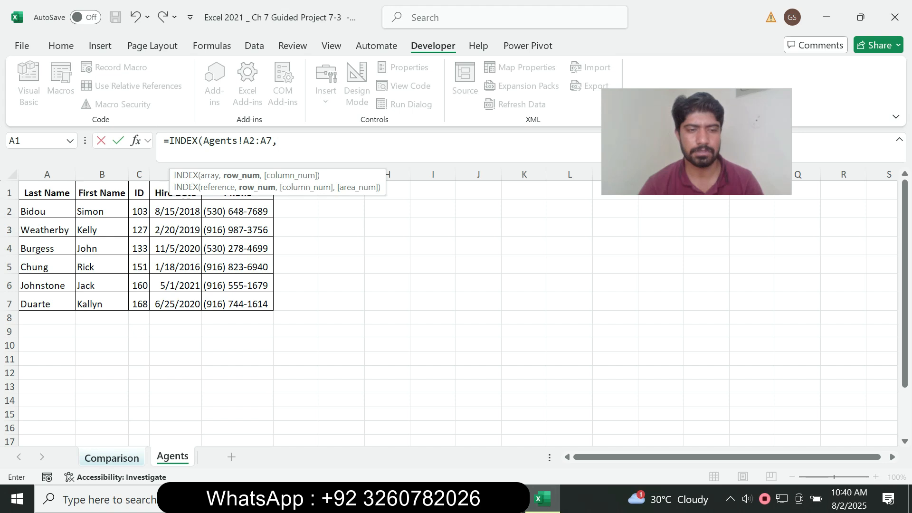
key(ctrl+Page_Up)
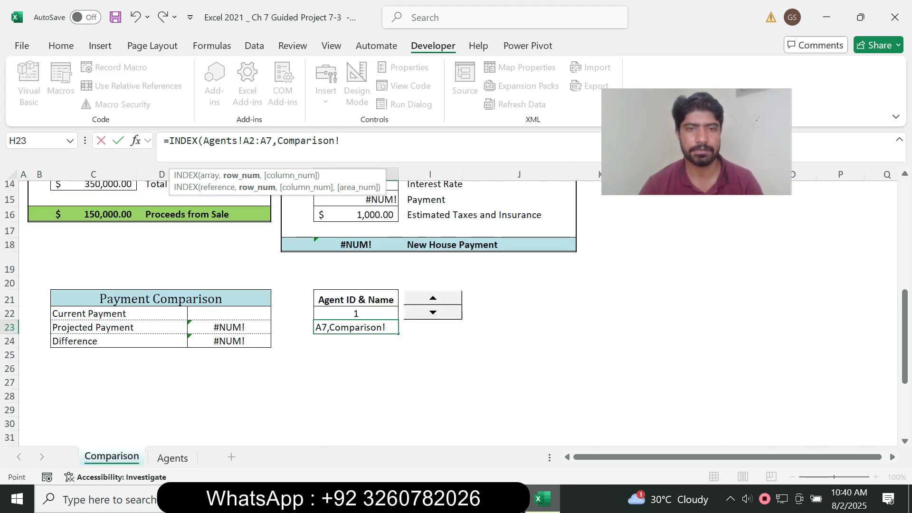
click(356, 314)
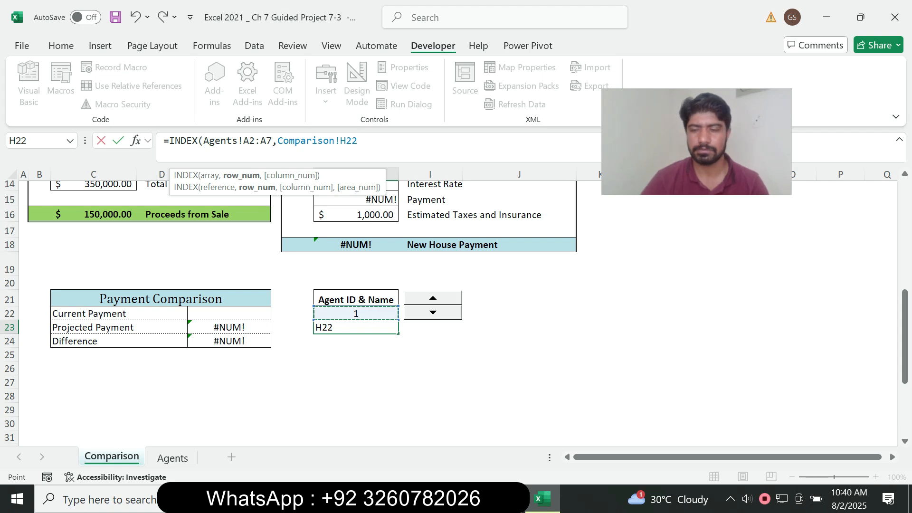
text())
key(Return)
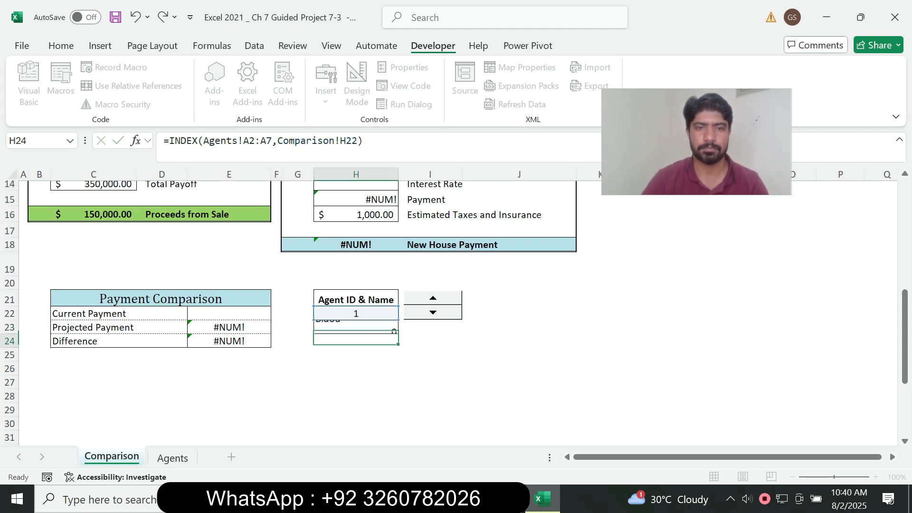
Step: Check instruction 7f in the PDF and centre-align cell H23 on the Comparison sheet in Excel
click(356, 327)
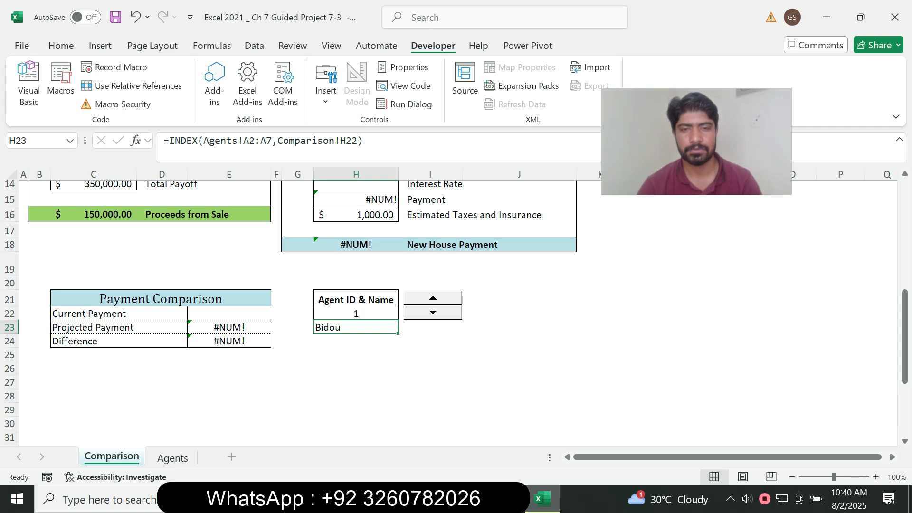
key(alt+Tab)
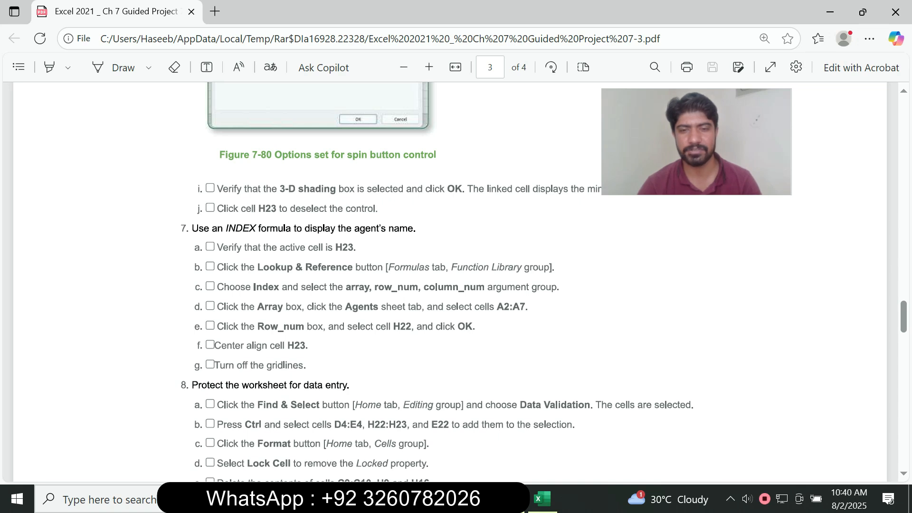
key(alt+Tab)
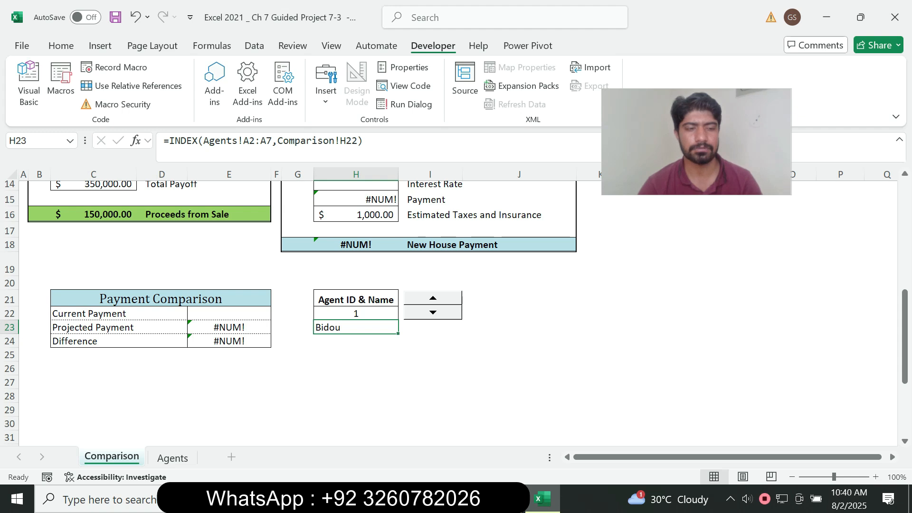
click(61, 46)
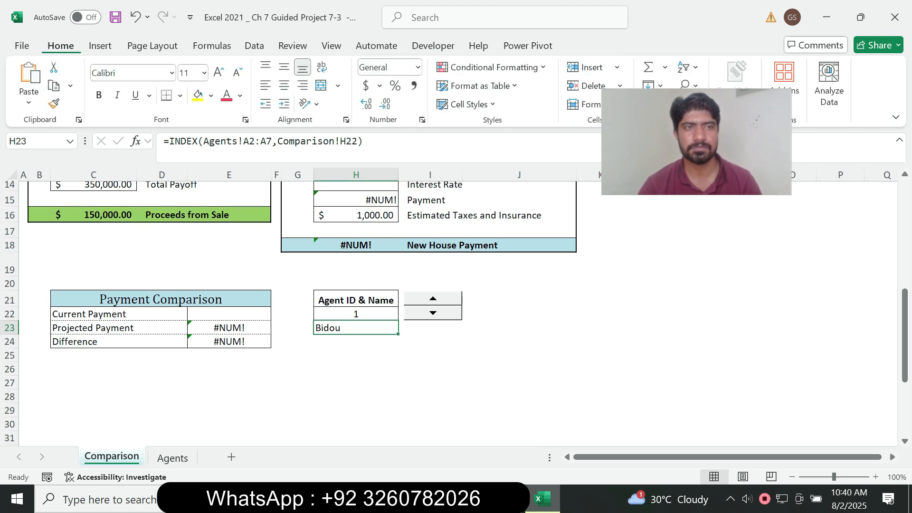
key(alt+Tab)
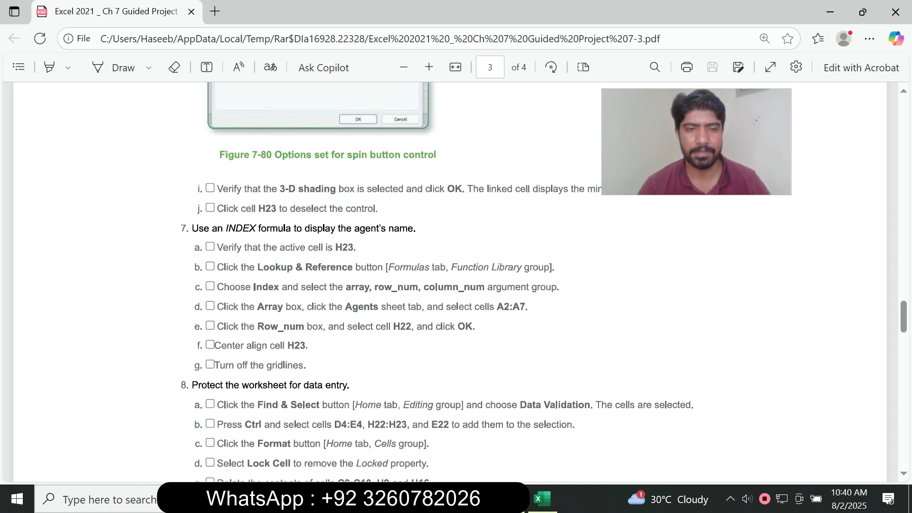
key(alt+Tab)
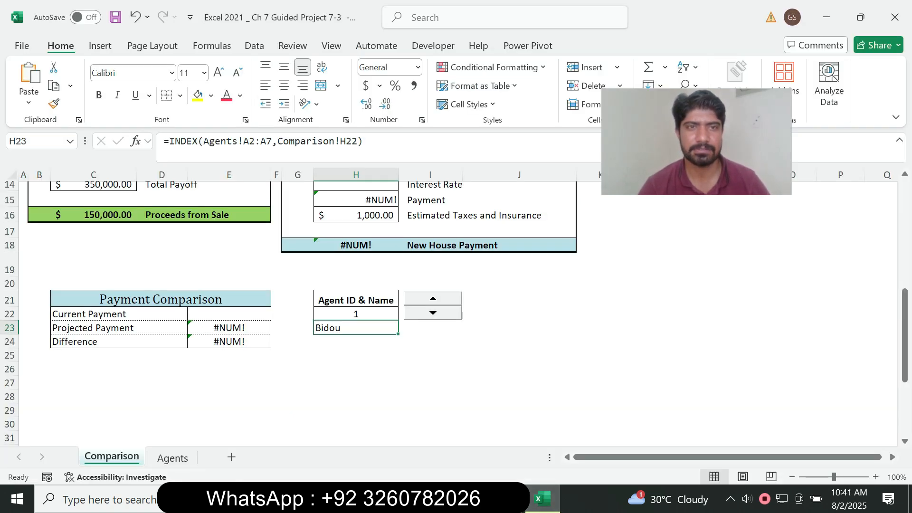
click(284, 86)
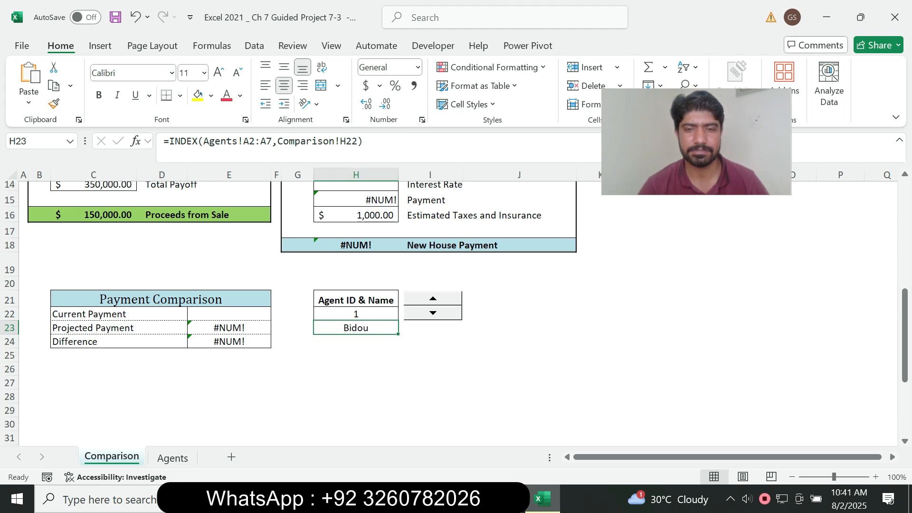
Step: Following instruction 7g in the PDF, switch the Comparison sheet's gridlines on and back off in Excel
key(alt+Tab)
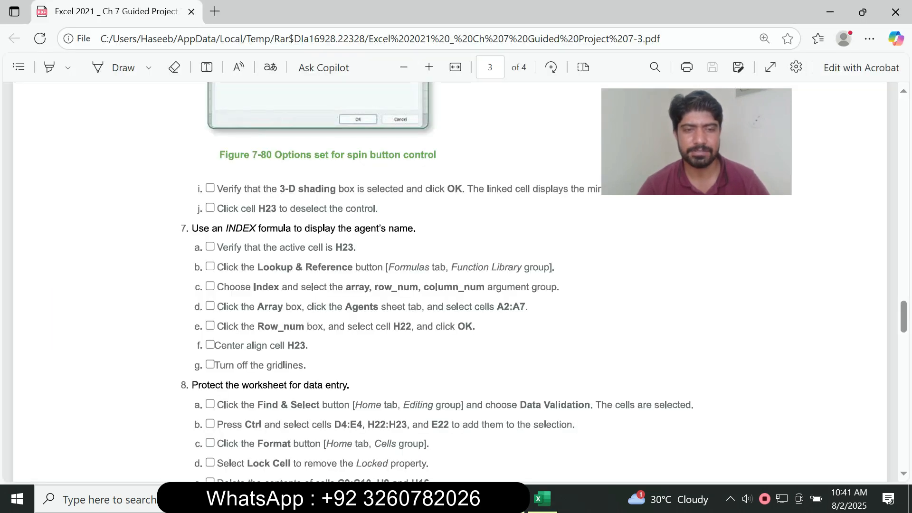
key(alt+Tab)
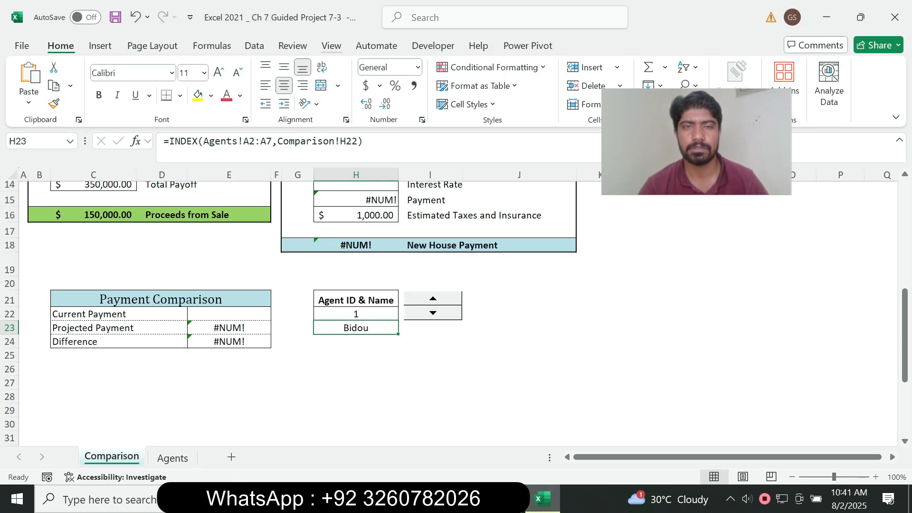
key(alt+w)
key(v)
key(g)
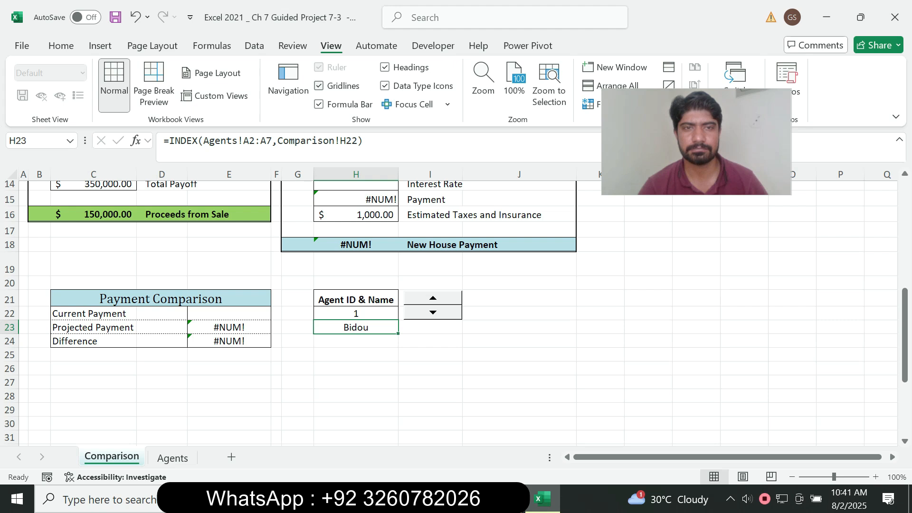
key(alt+w)
key(v)
key(g)
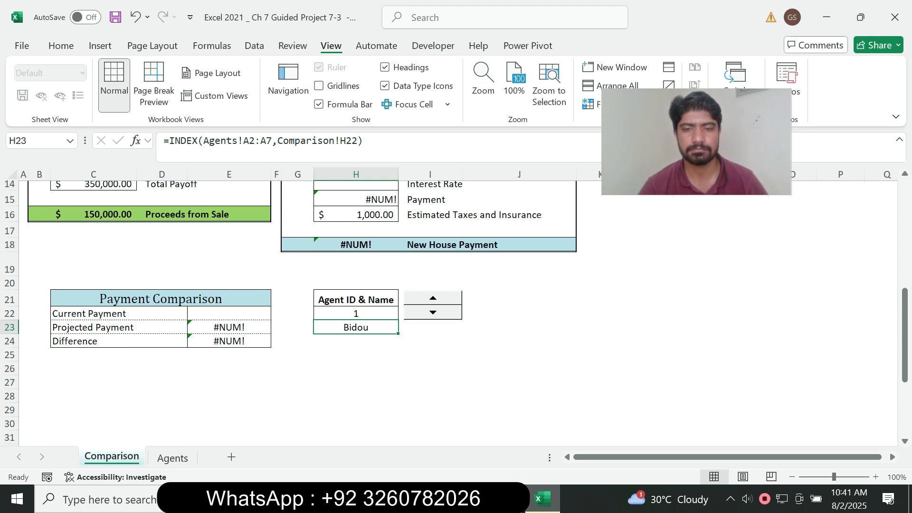
Step: Switch to the PDF and read the remaining project instructions from step 8 on worksheet protection through step 18
key(alt+Tab)
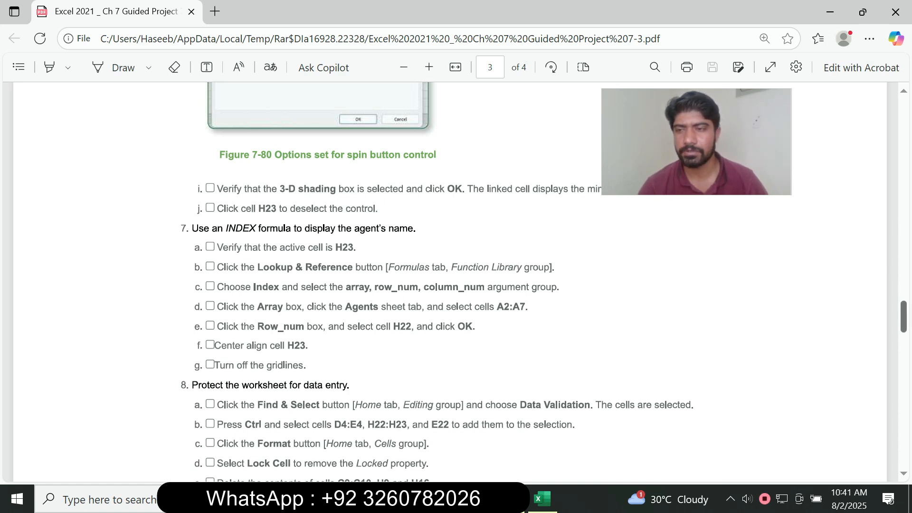
scroll(542, 280, down, 9)
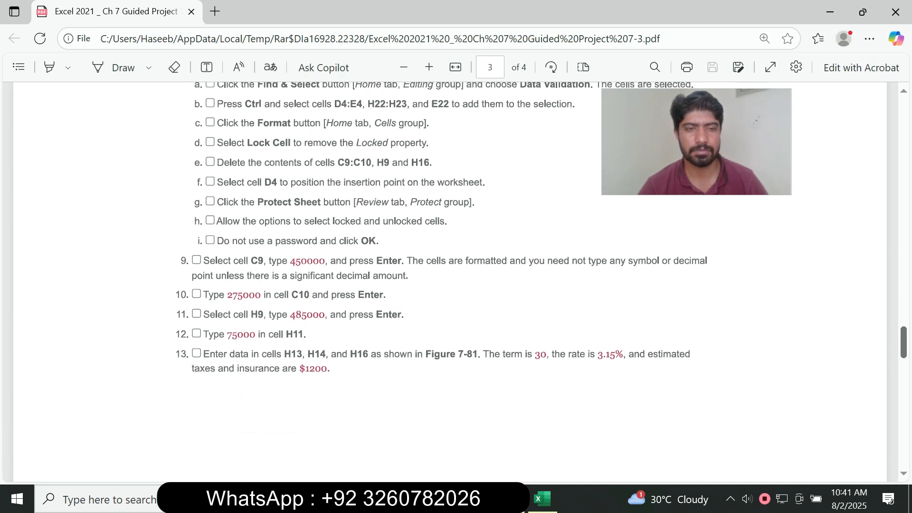
scroll(449, 280, down, 10)
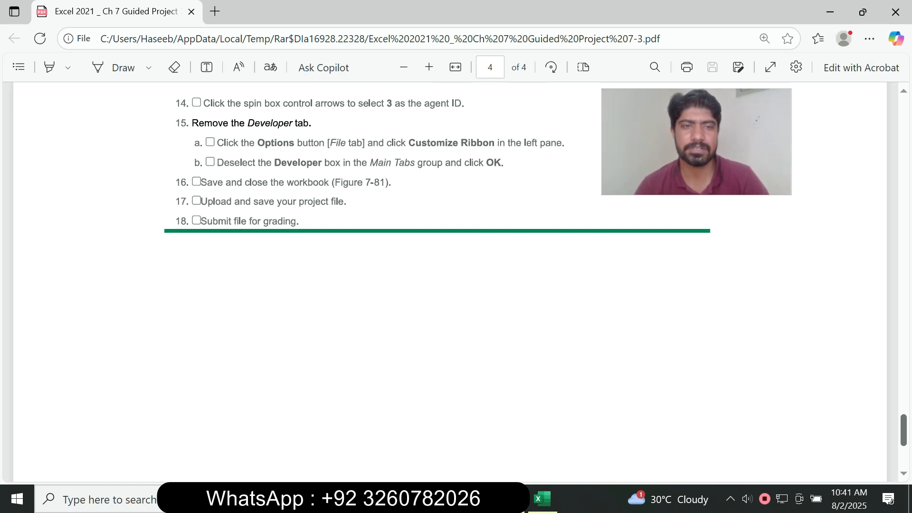
Step: Return to the first page of the PDF and review the project introduction, required files, skills covered and opening steps
scroll(450, 281, up, 10)
scroll(450, 280, up, 15)
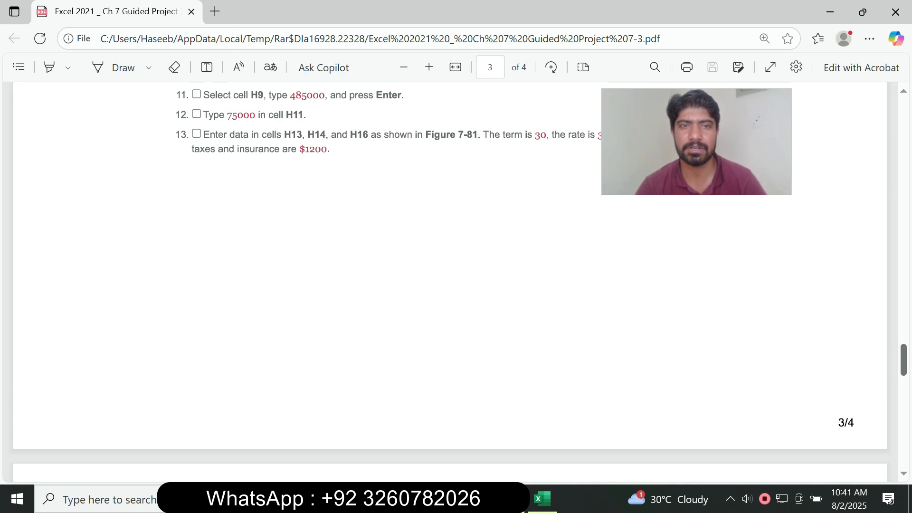
scroll(449, 280, up, 20)
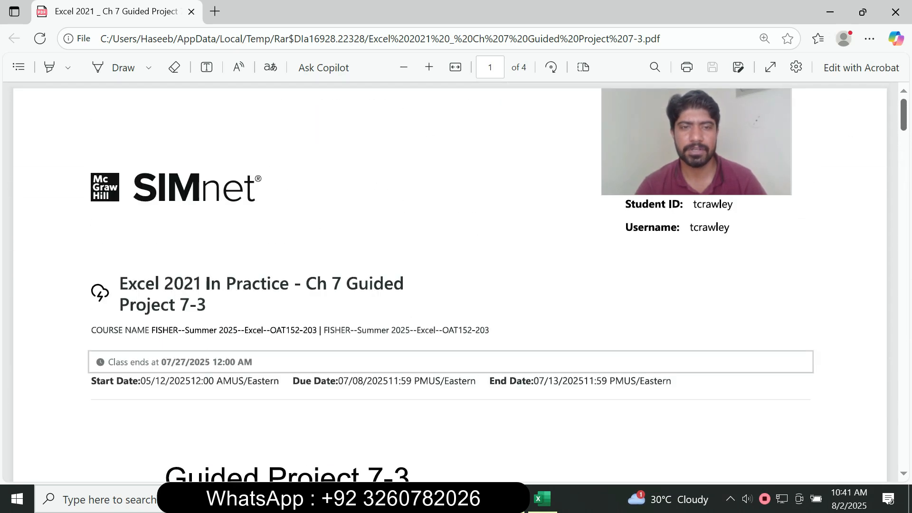
scroll(449, 280, down, 1)
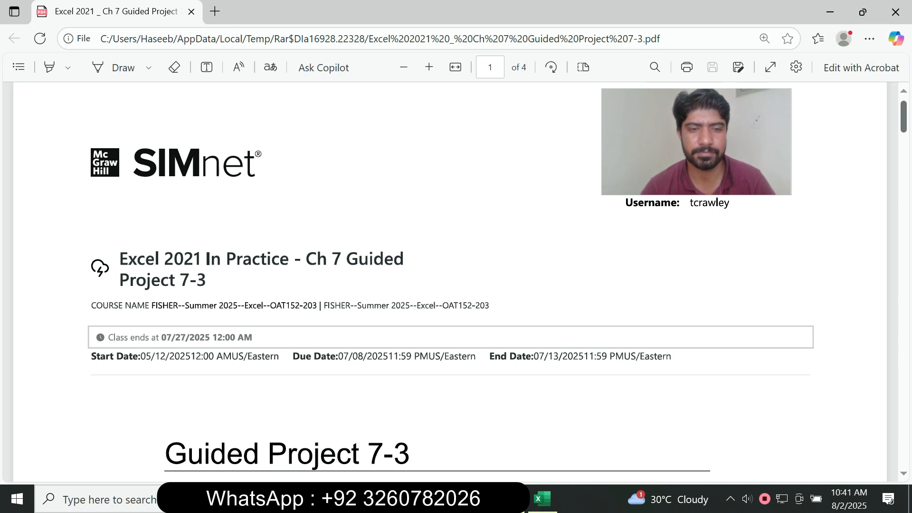
scroll(457, 286, down, 2)
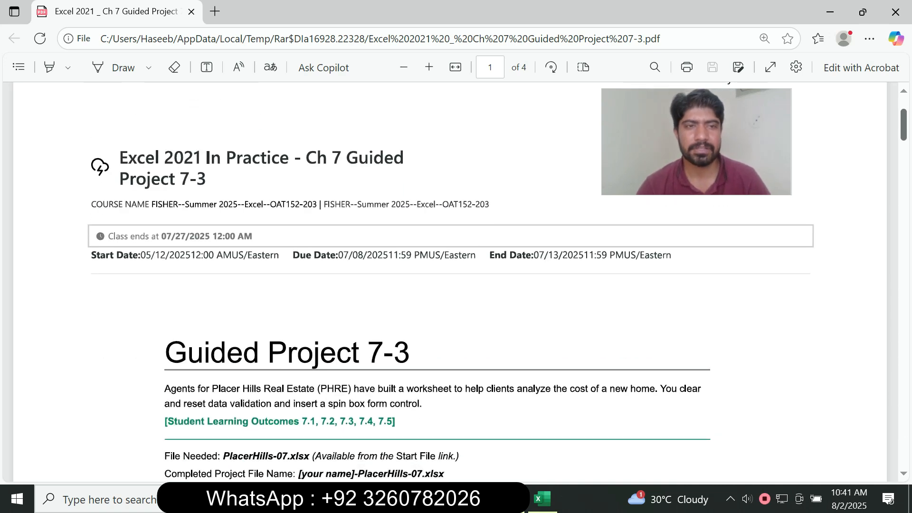
scroll(456, 286, down, 2)
scroll(456, 285, down, 4)
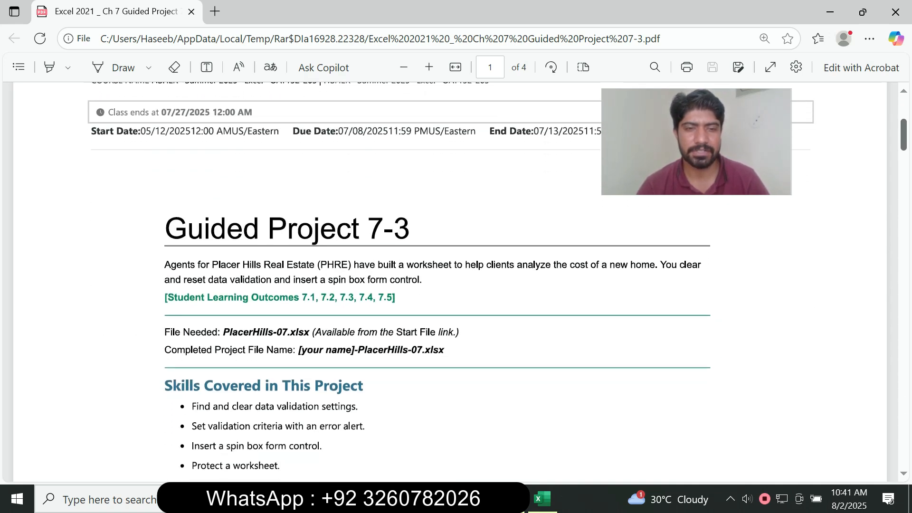
scroll(457, 285, down, 3)
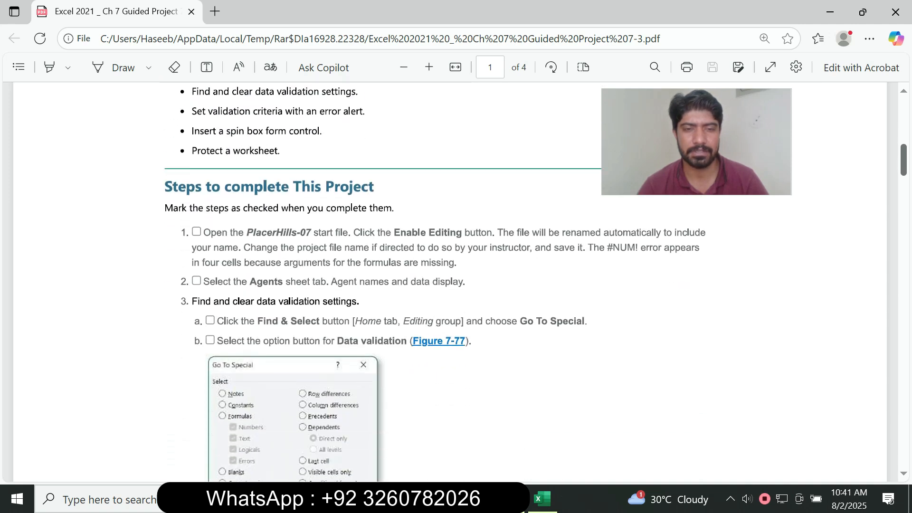
scroll(456, 285, up, 11)
scroll(456, 285, down, 1)
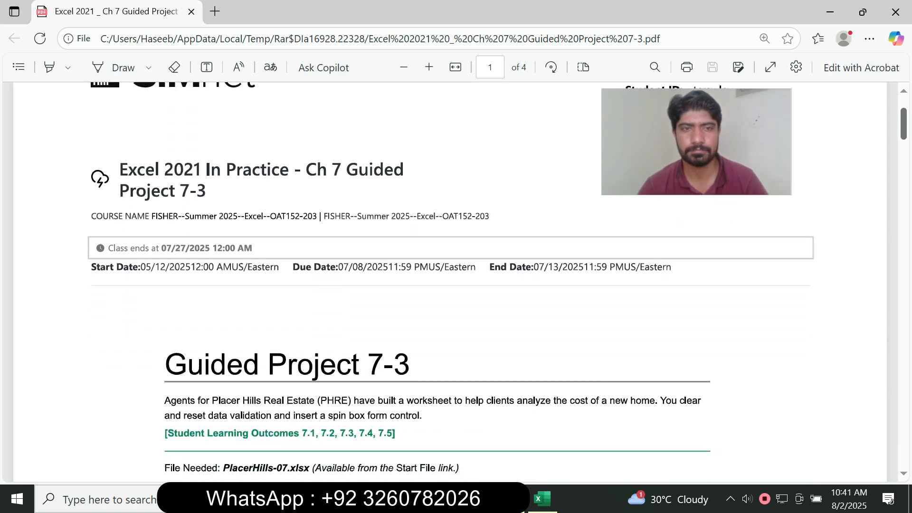